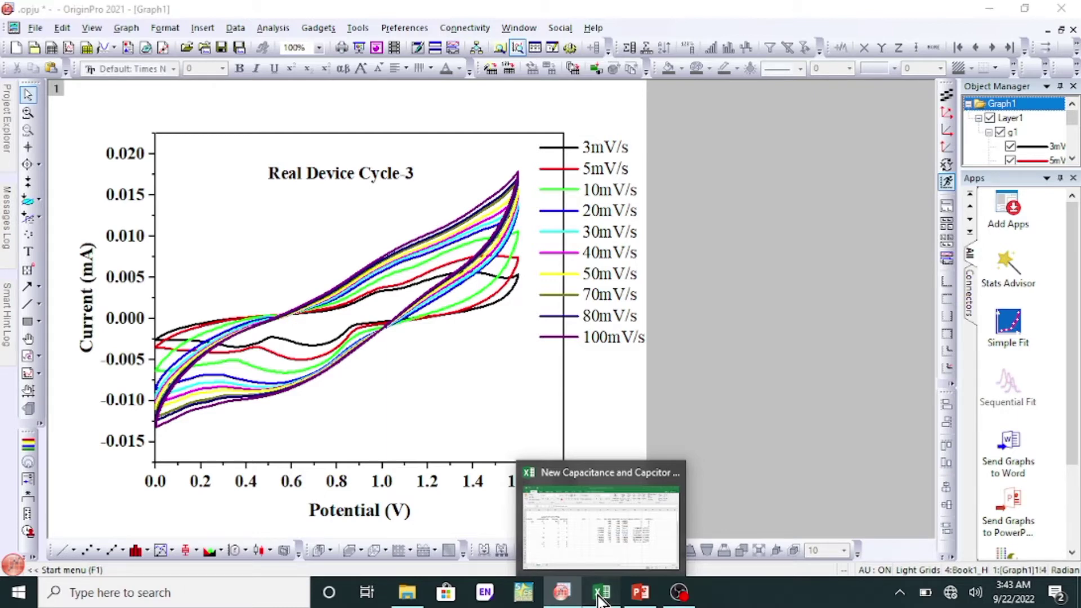
Switch to Excel and examine the CV table's headers for scan rate times active mass, specific capacity and capacitance.
{"action": "left_click", "coordinate": [600, 594]}
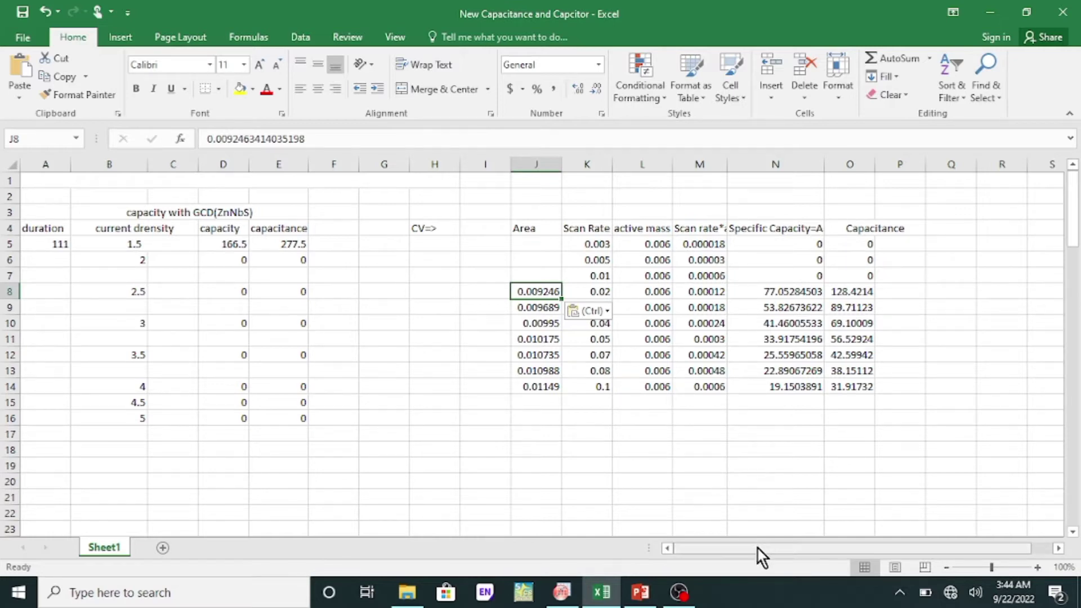
{"action": "left_click", "coordinate": [711, 231]}
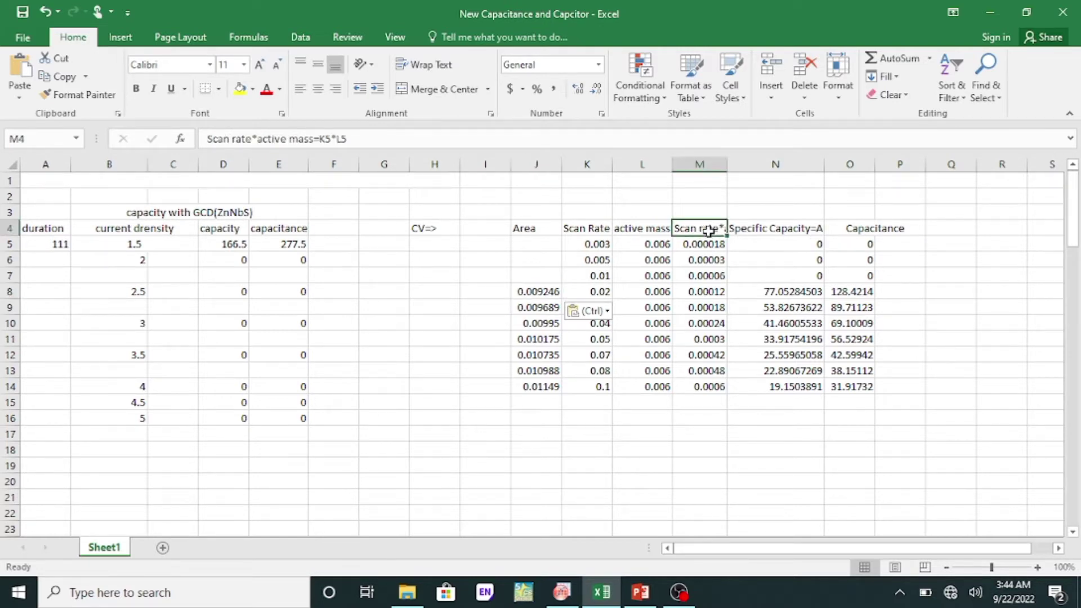
{"action": "double_click", "coordinate": [710, 231]}
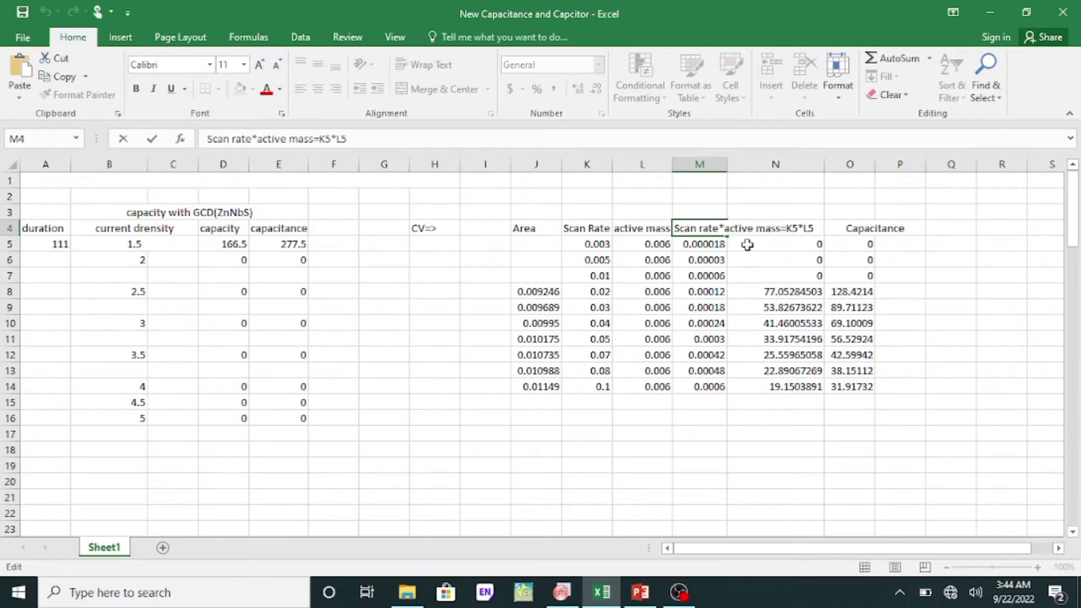
{"action": "left_click", "coordinate": [837, 226]}
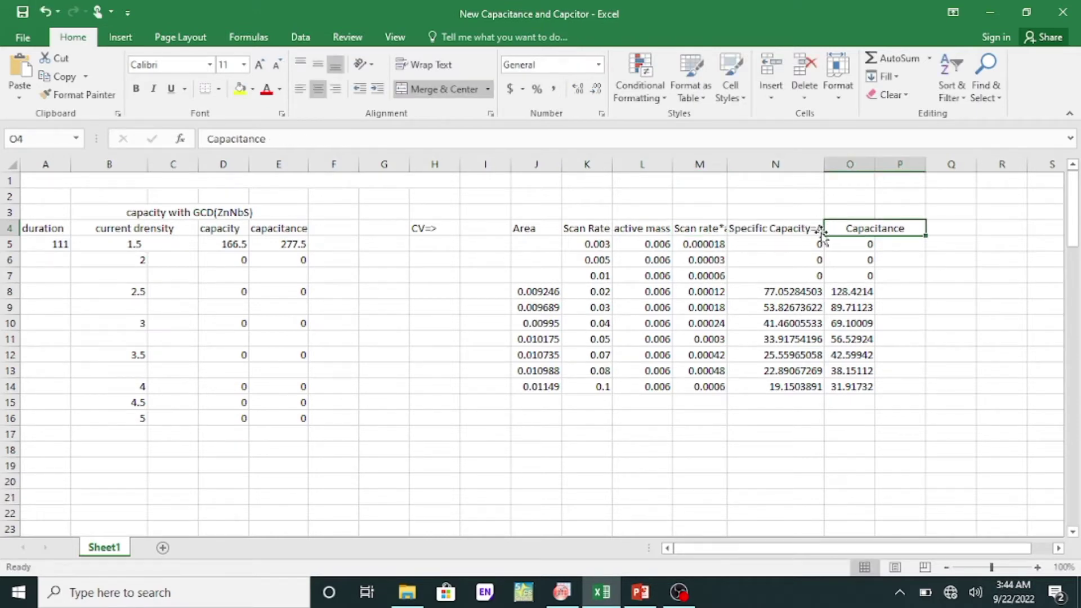
{"action": "left_click", "coordinate": [775, 228]}
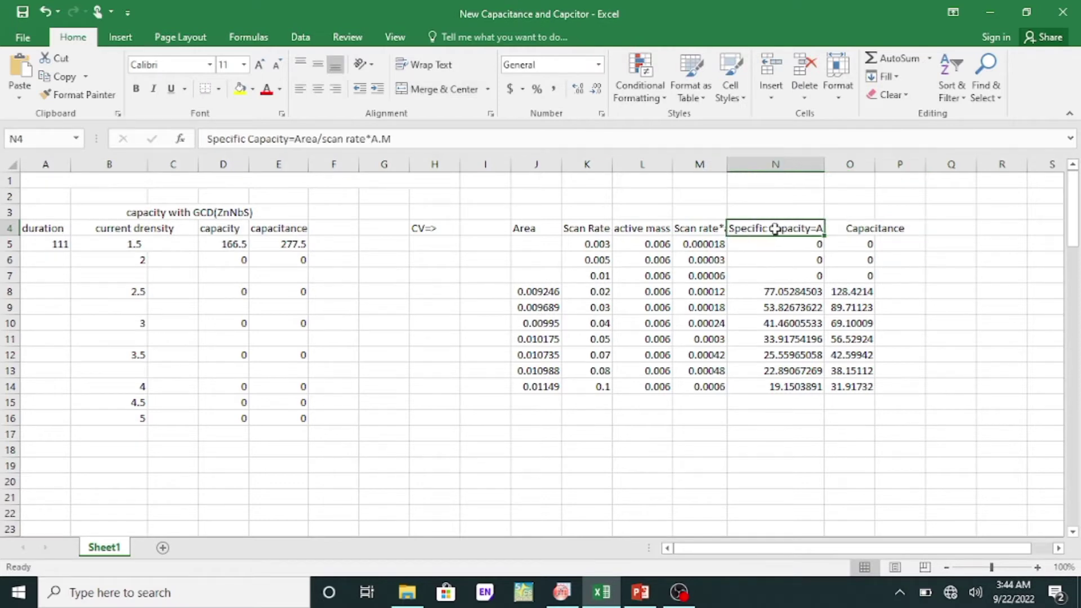
{"action": "double_click", "coordinate": [775, 228]}
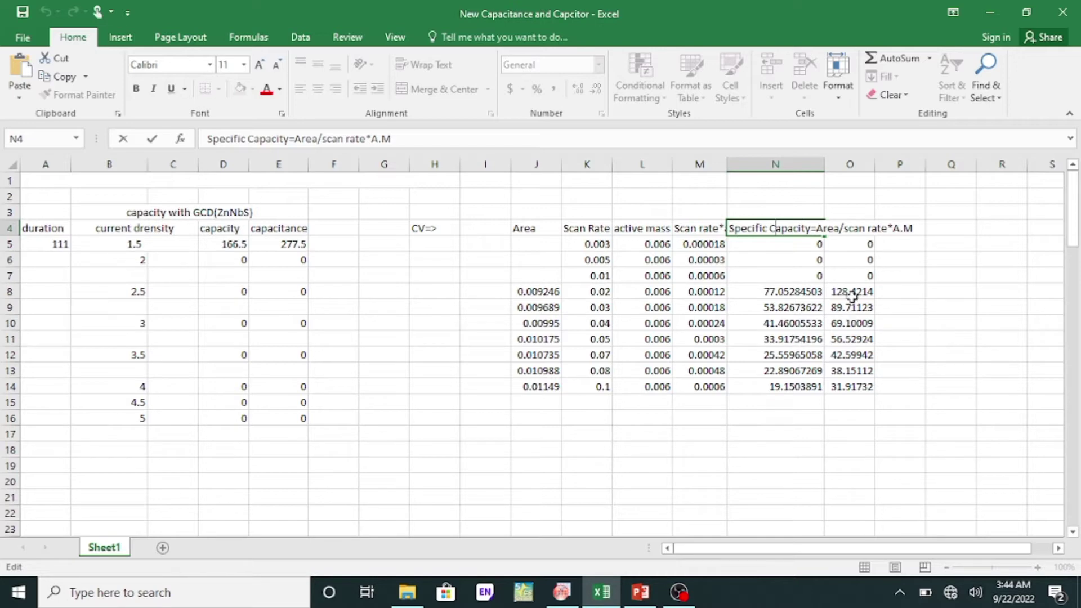
{"action": "left_click", "coordinate": [943, 230]}
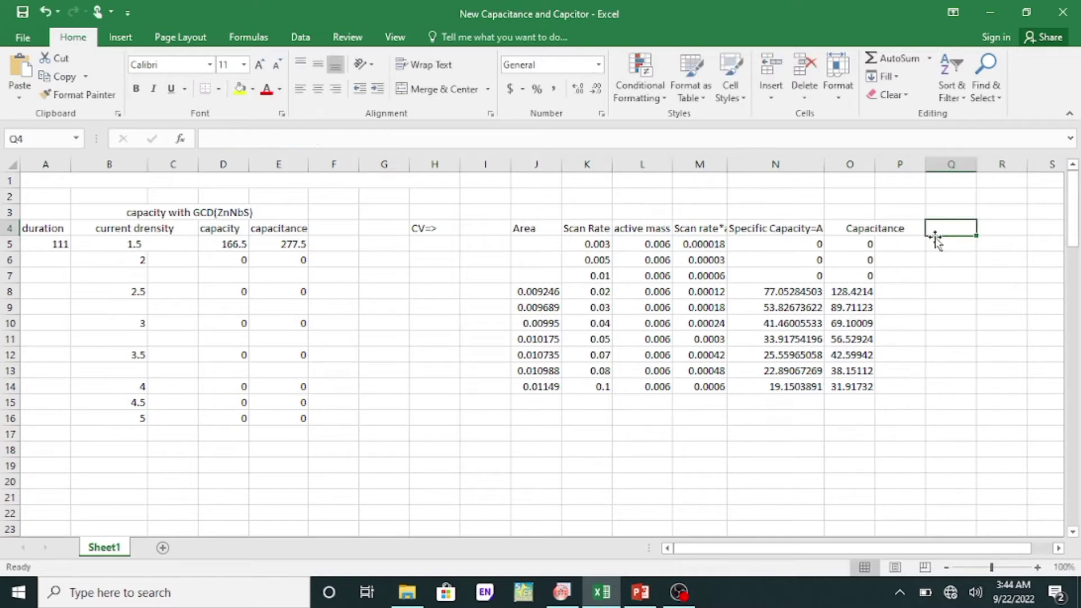
{"action": "left_click", "coordinate": [867, 227]}
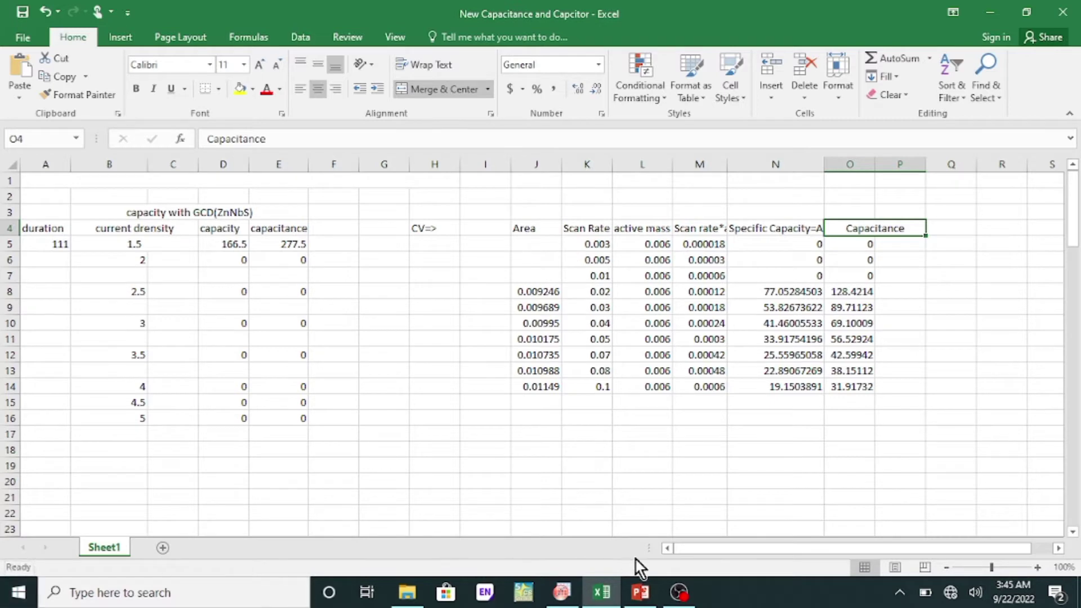
Switch to PowerPoint to view the Real Device Cycle-3 graph slide, and return to OriginPro.
{"action": "mouse_move", "coordinate": [642, 601]}
{"action": "left_click", "coordinate": [640, 594]}
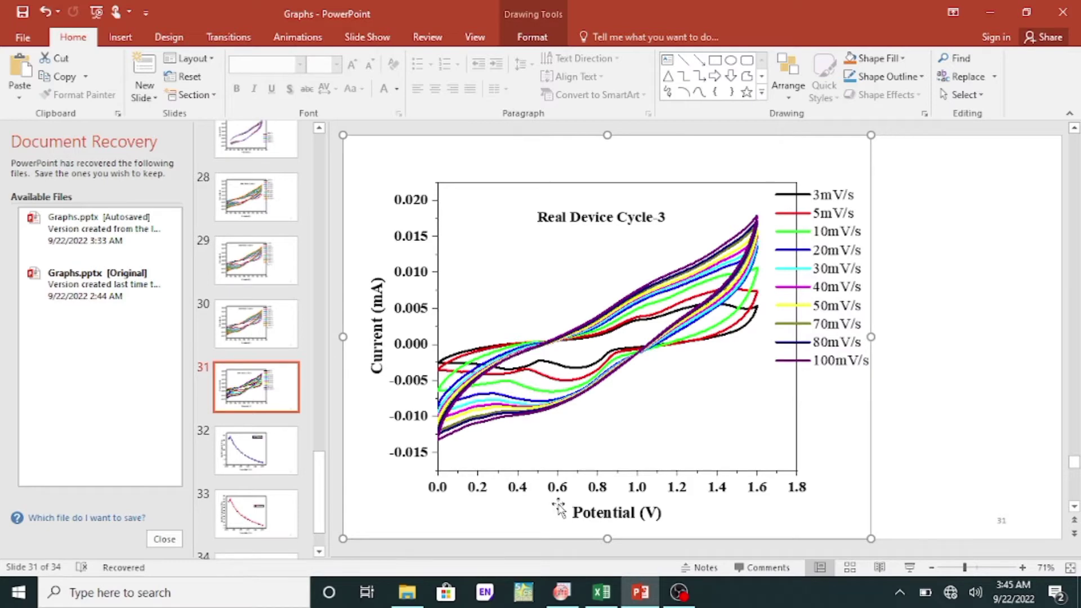
{"action": "left_click", "coordinate": [563, 596]}
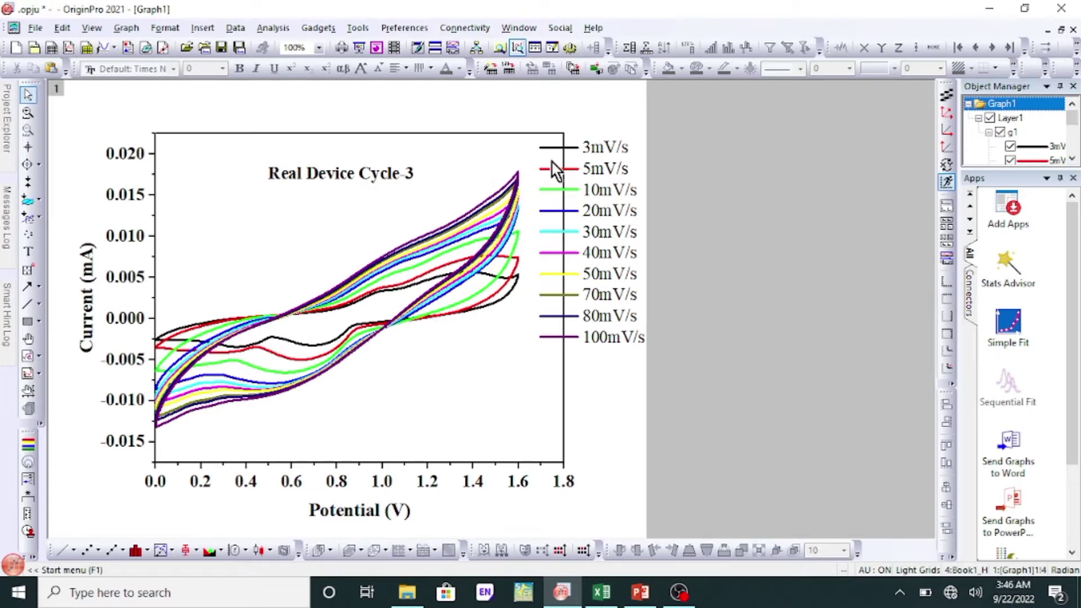
Integrate the 3mV/s curve of the Real Device Cycle-3 graph using the last used Integrate settings.
{"action": "left_click", "coordinate": [312, 346]}
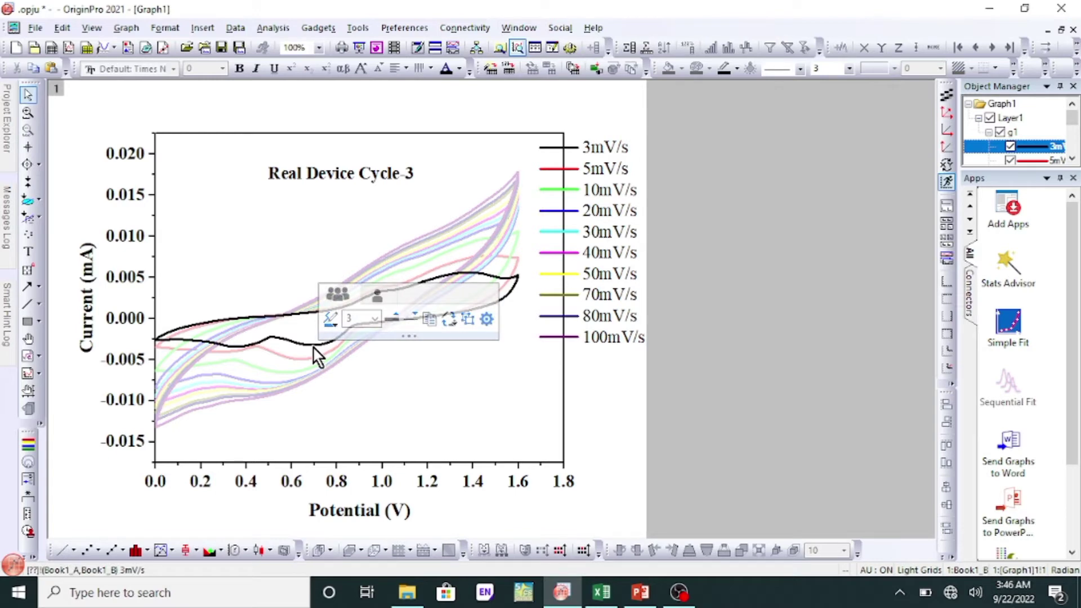
{"action": "left_click", "coordinate": [273, 29]}
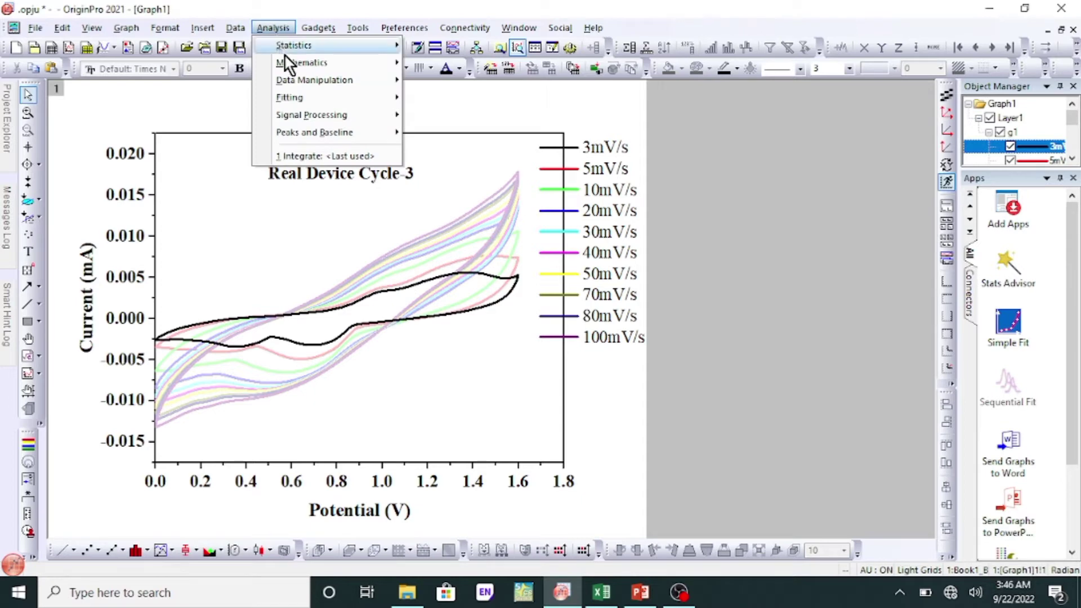
{"action": "mouse_move", "coordinate": [290, 71]}
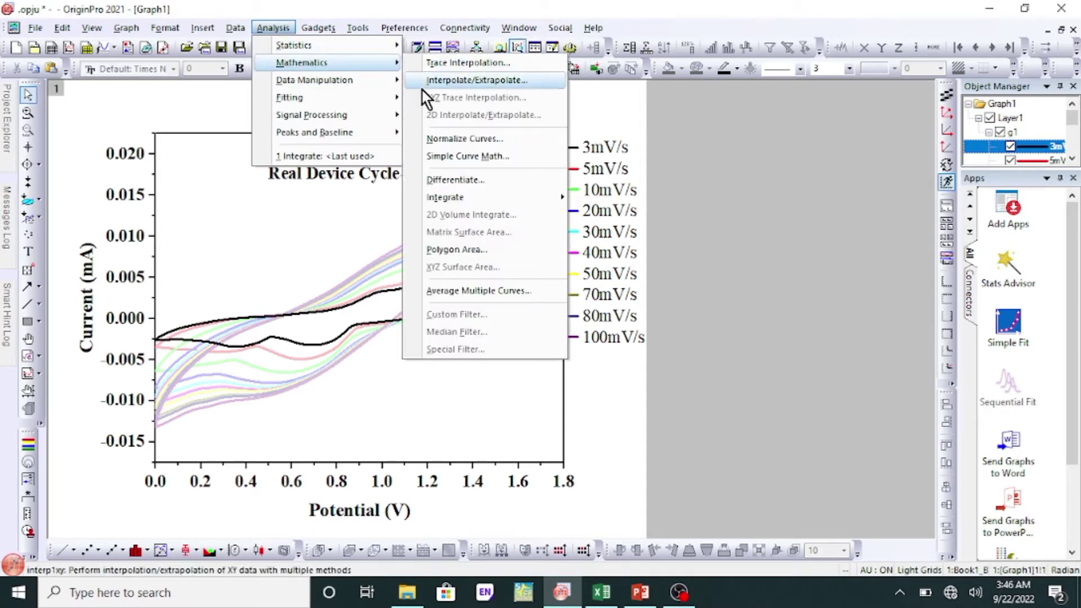
{"action": "mouse_move", "coordinate": [464, 196]}
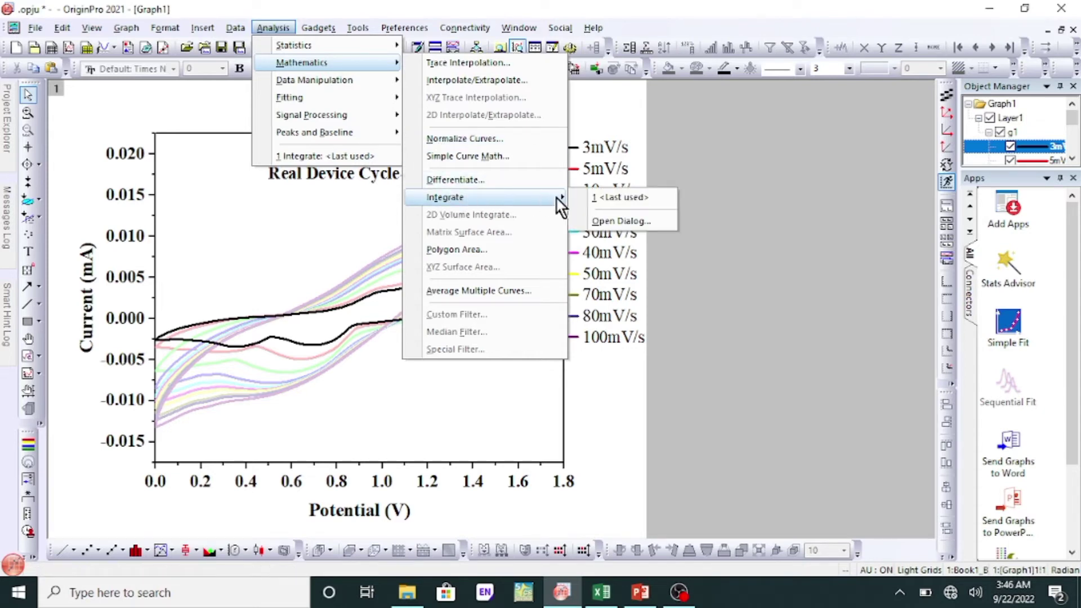
{"action": "left_click", "coordinate": [593, 198]}
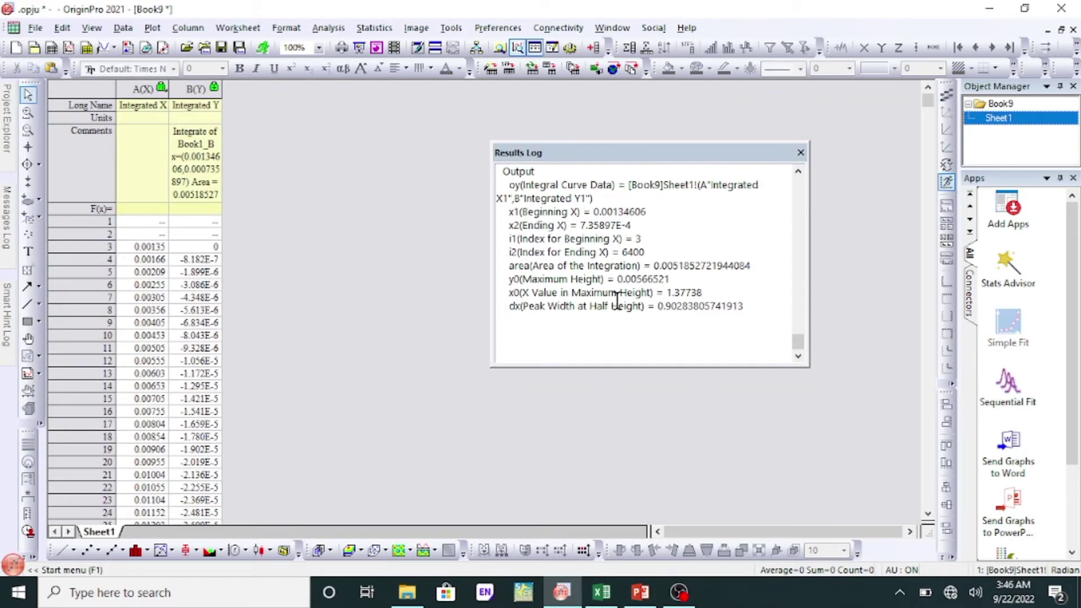
Copy the area of the integration value from the Results Log and close the log.
{"action": "left_click", "coordinate": [649, 299]}
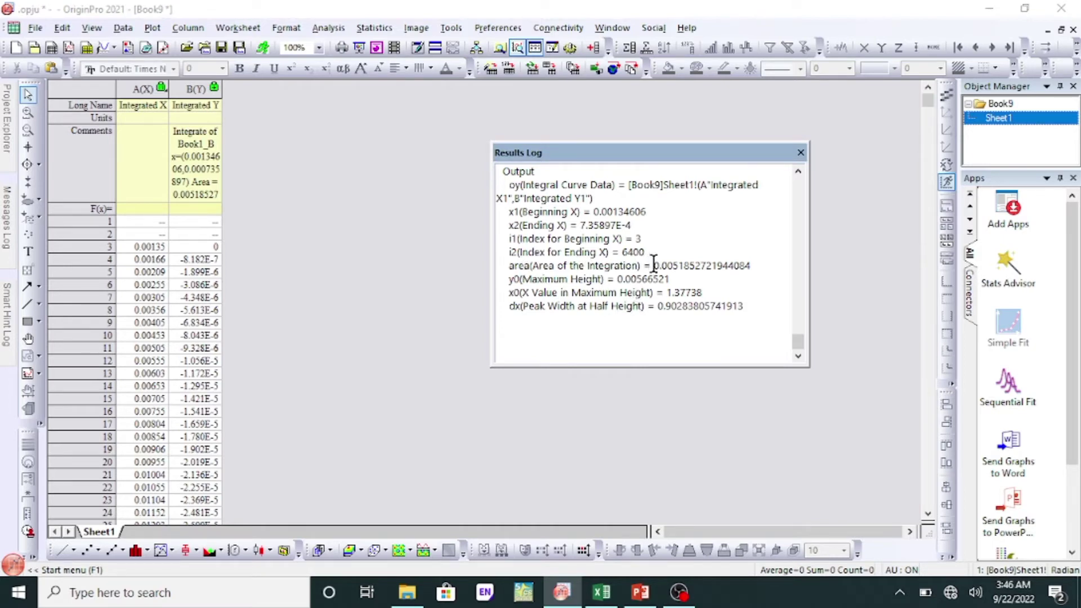
{"action": "left_click_drag", "start_coordinate": [654, 265], "coordinate": [757, 265]}
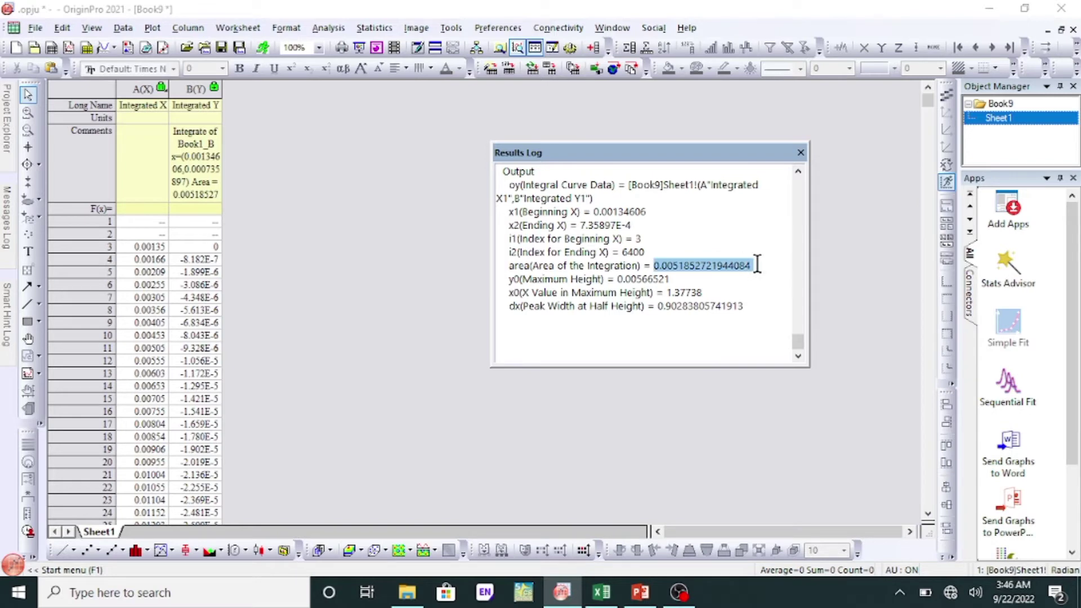
{"action": "right_click", "coordinate": [755, 264]}
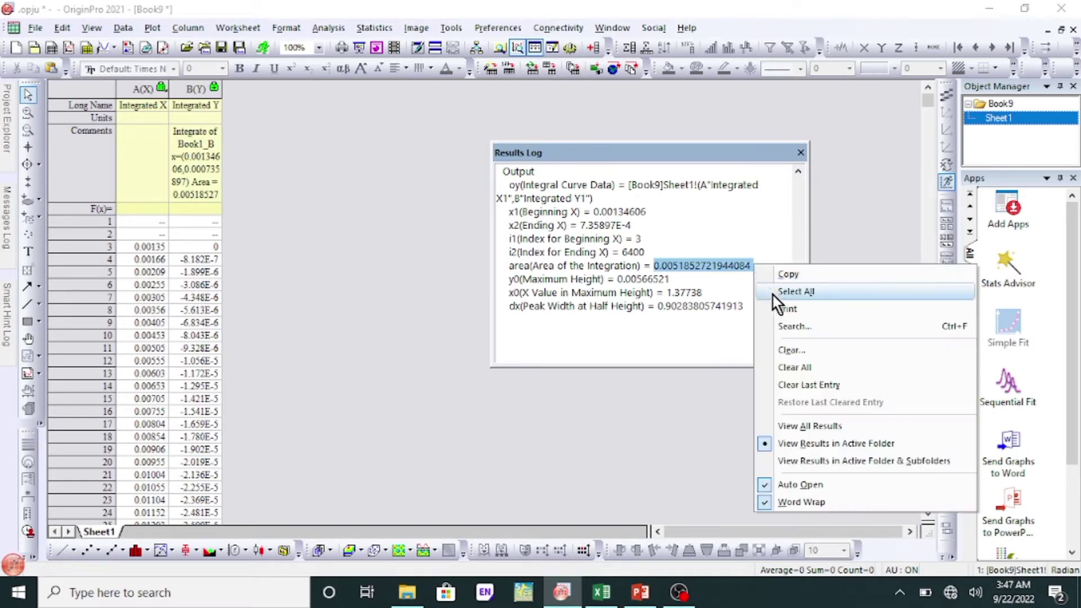
{"action": "left_click", "coordinate": [798, 276]}
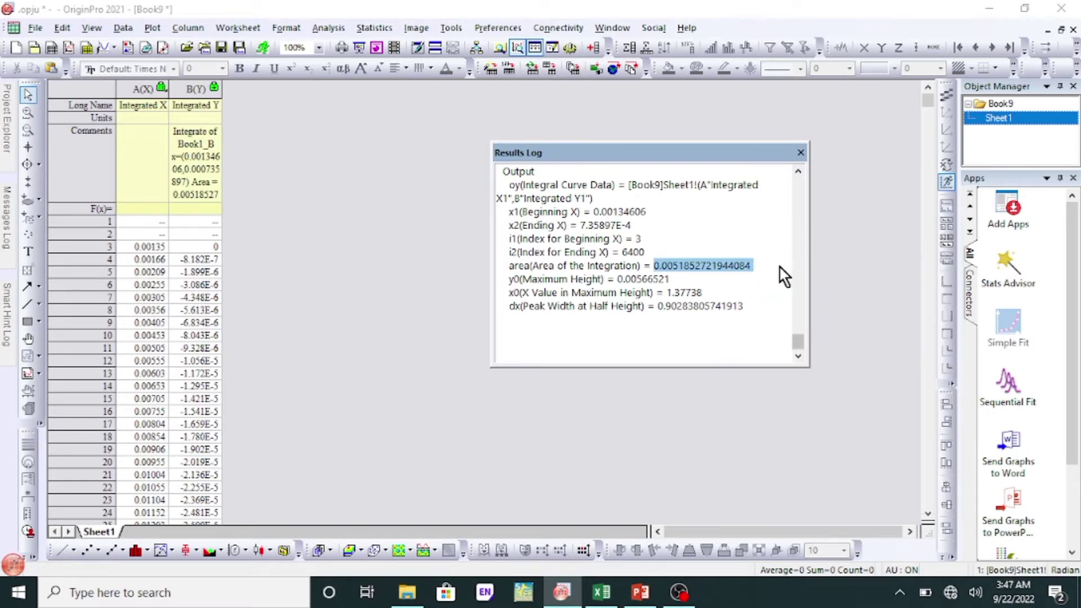
{"action": "left_click", "coordinate": [802, 153]}
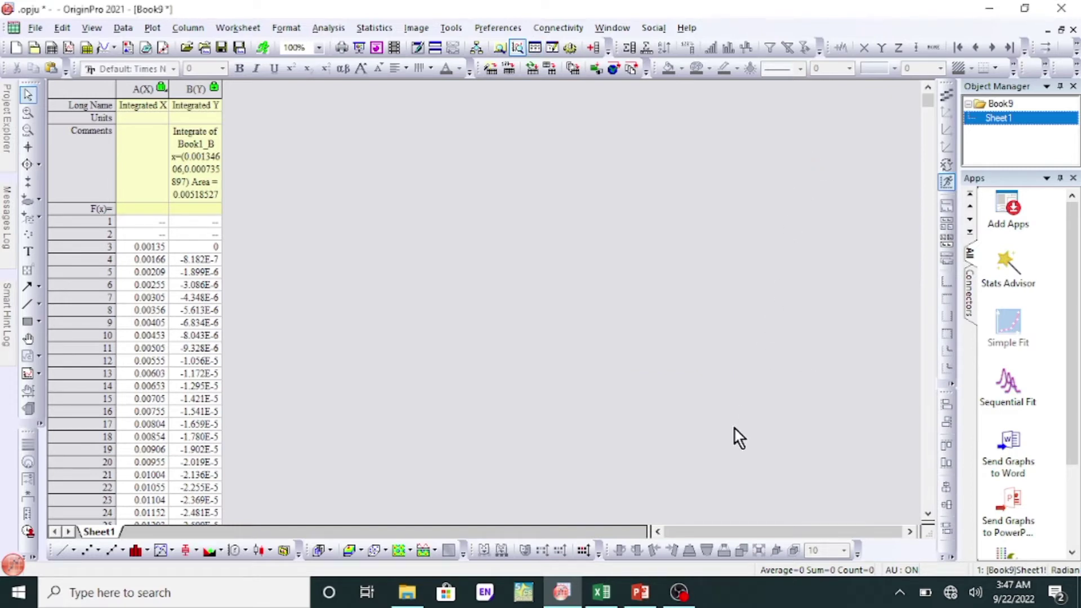
Switch to Excel and paste the copied area into cell J5, in the Area column for scan rate 0.003.
{"action": "left_click", "coordinate": [602, 592]}
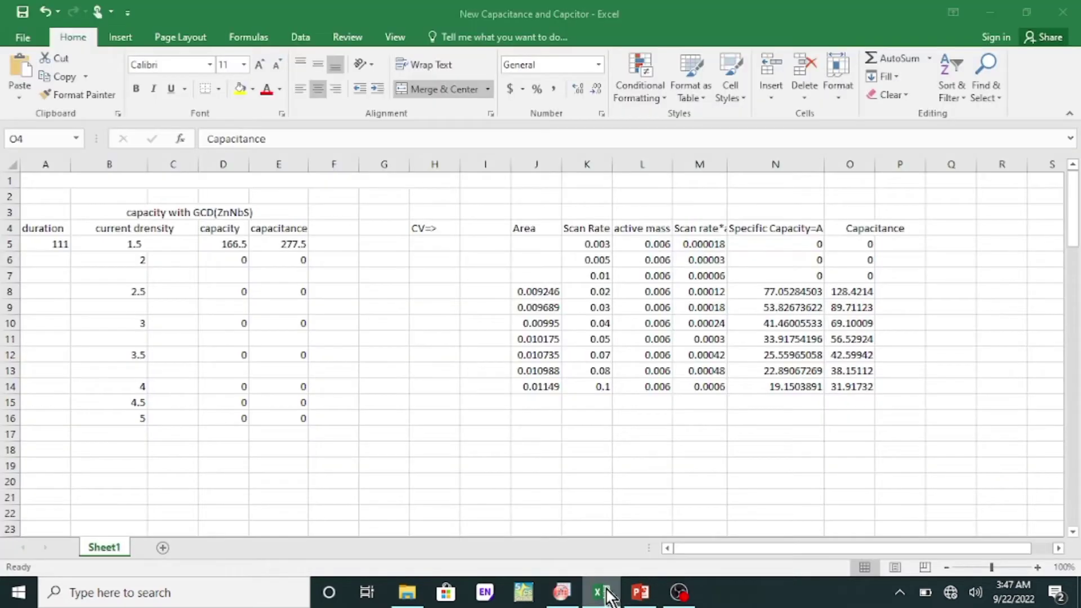
{"action": "left_click", "coordinate": [537, 244]}
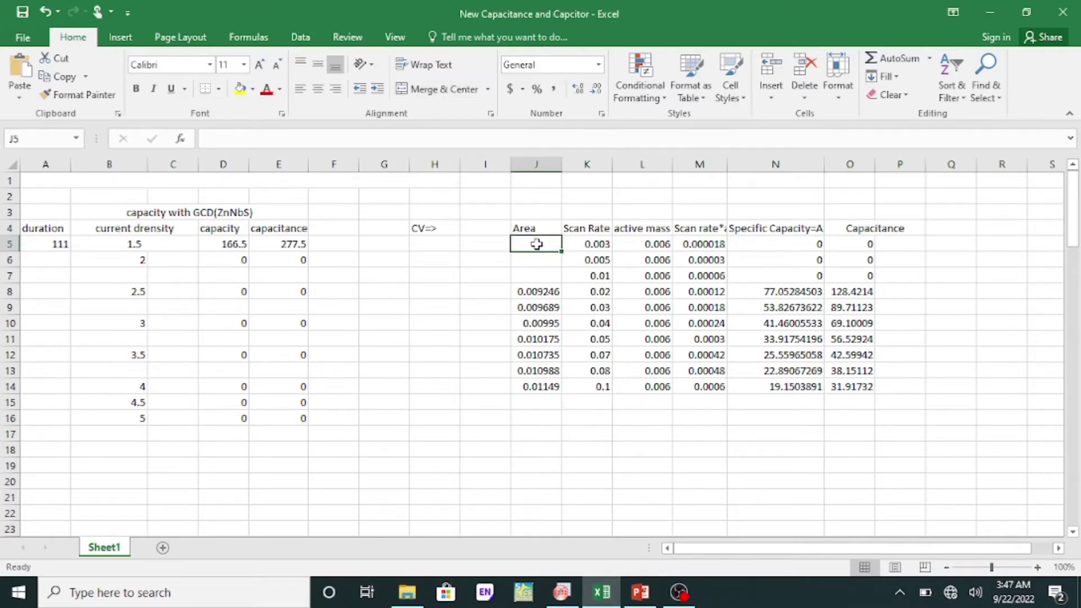
{"action": "right_click", "coordinate": [536, 244]}
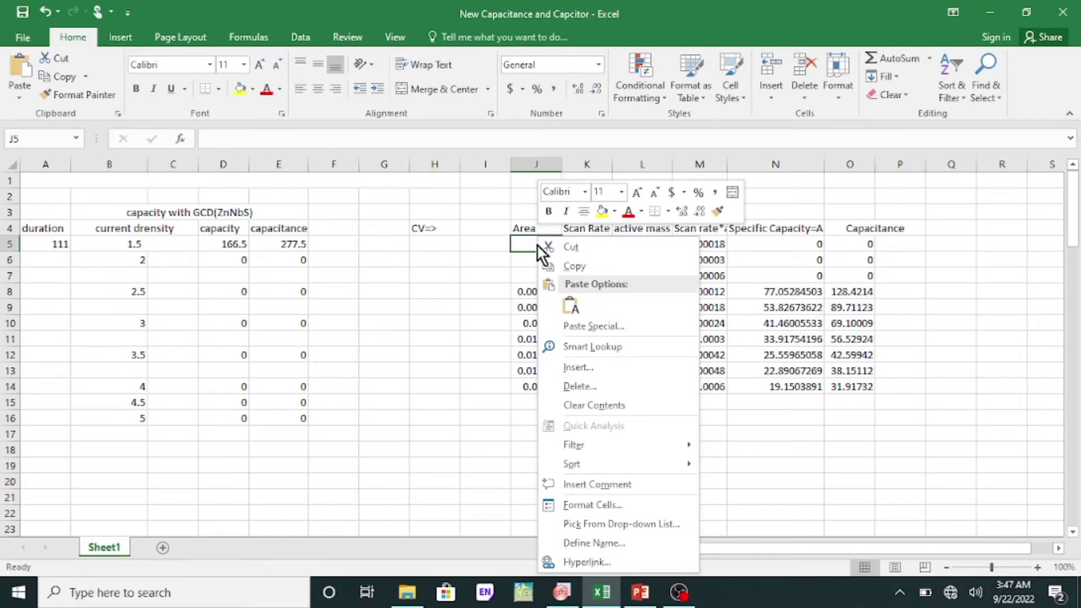
{"action": "left_click", "coordinate": [565, 295]}
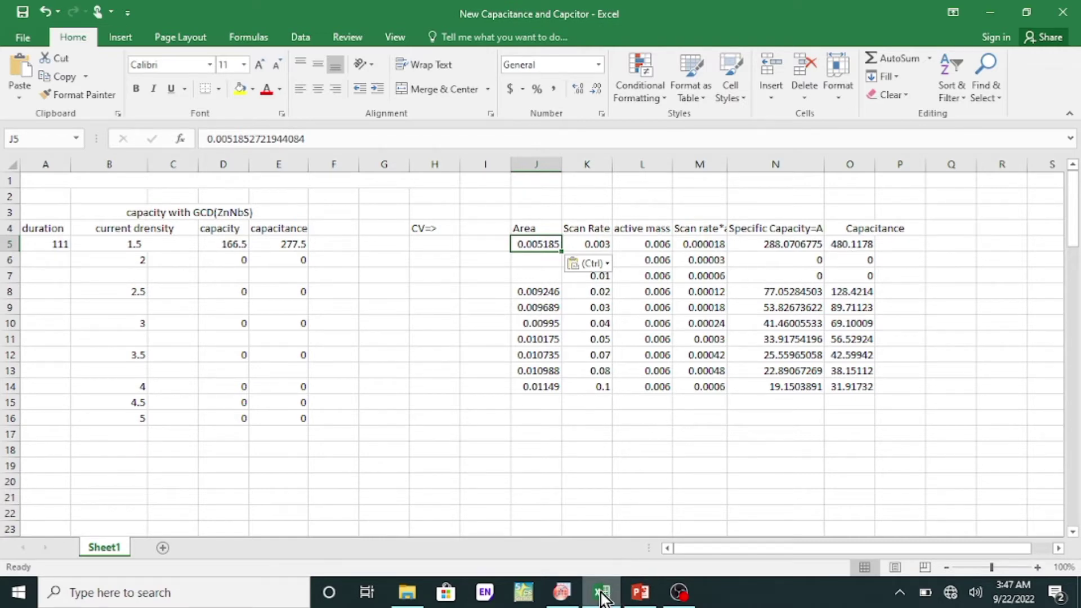
Switch to OriginPro and delete the 3mV/s curve's integration workbook together with all its related output.
{"action": "left_click", "coordinate": [531, 565]}
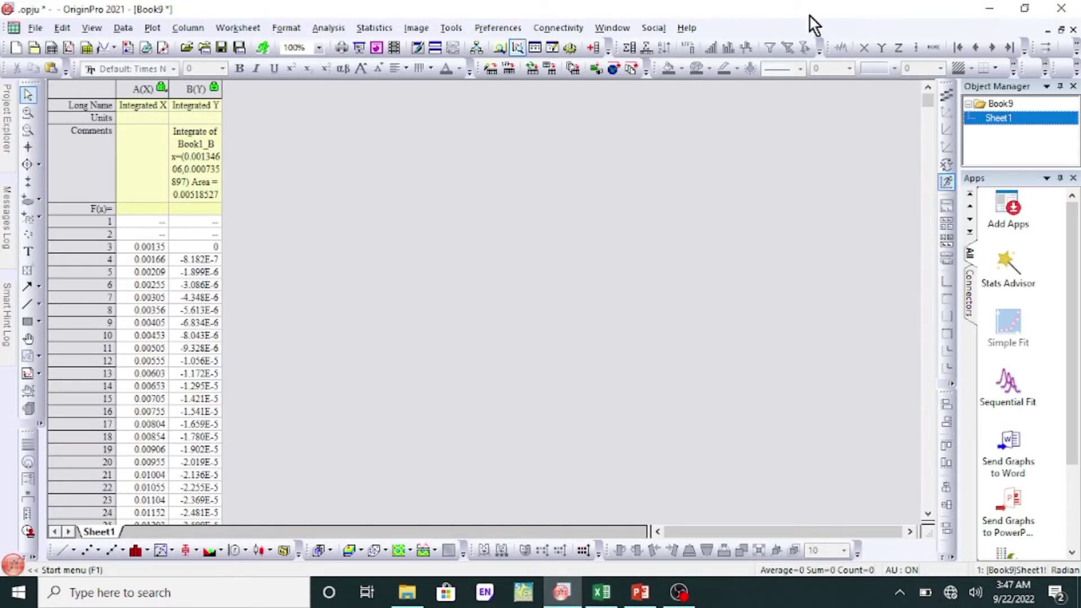
{"action": "left_click", "coordinate": [1073, 29]}
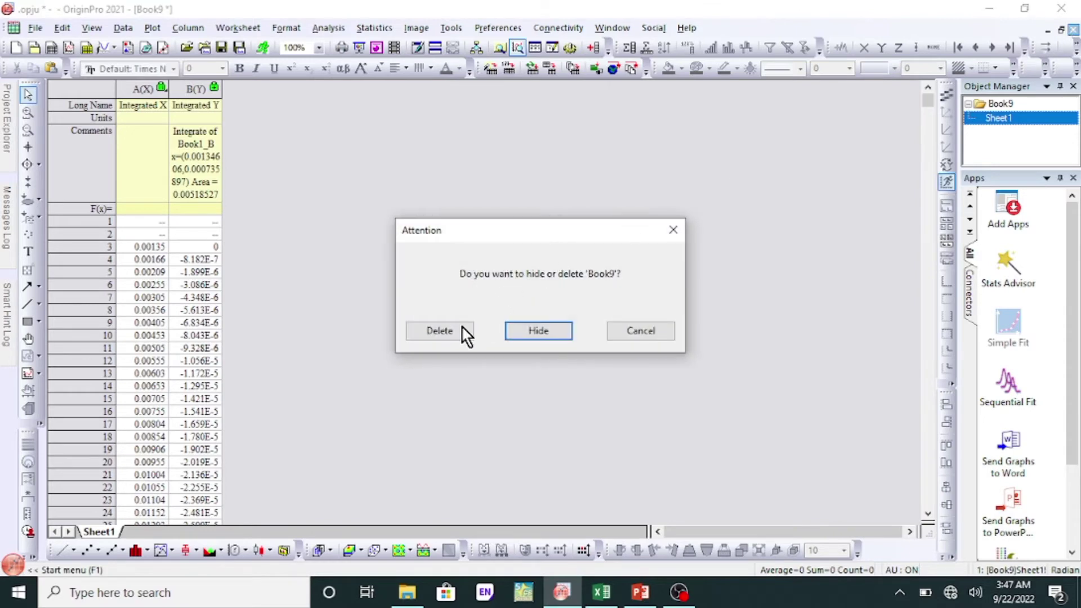
{"action": "left_click", "coordinate": [455, 333]}
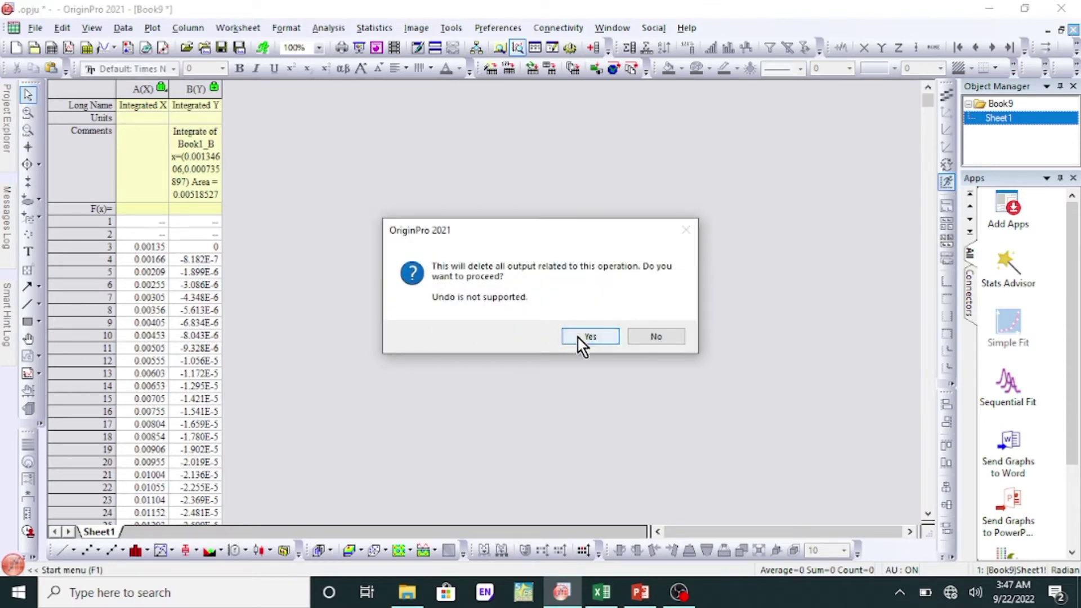
{"action": "left_click", "coordinate": [578, 338]}
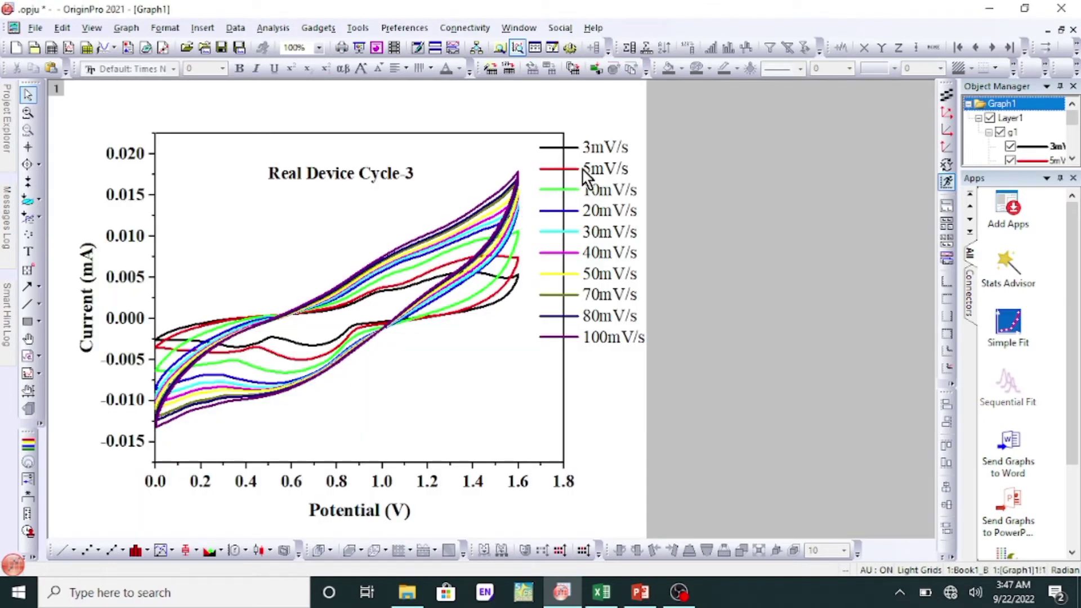
Integrate the 5mV/s curve of the graph using the last used Integrate settings.
{"action": "left_click", "coordinate": [288, 352]}
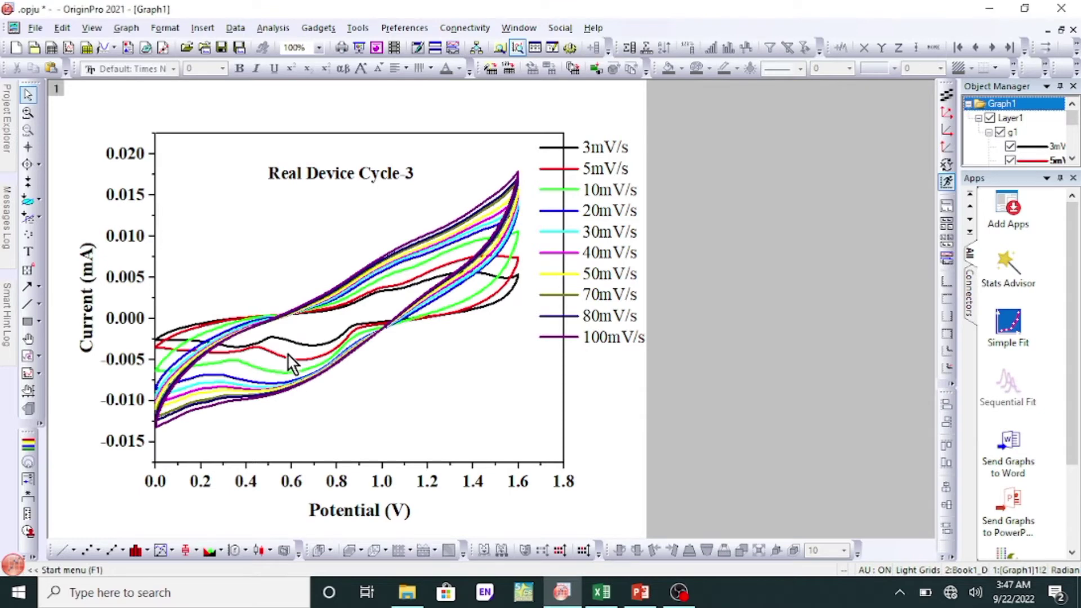
{"action": "left_click", "coordinate": [290, 358]}
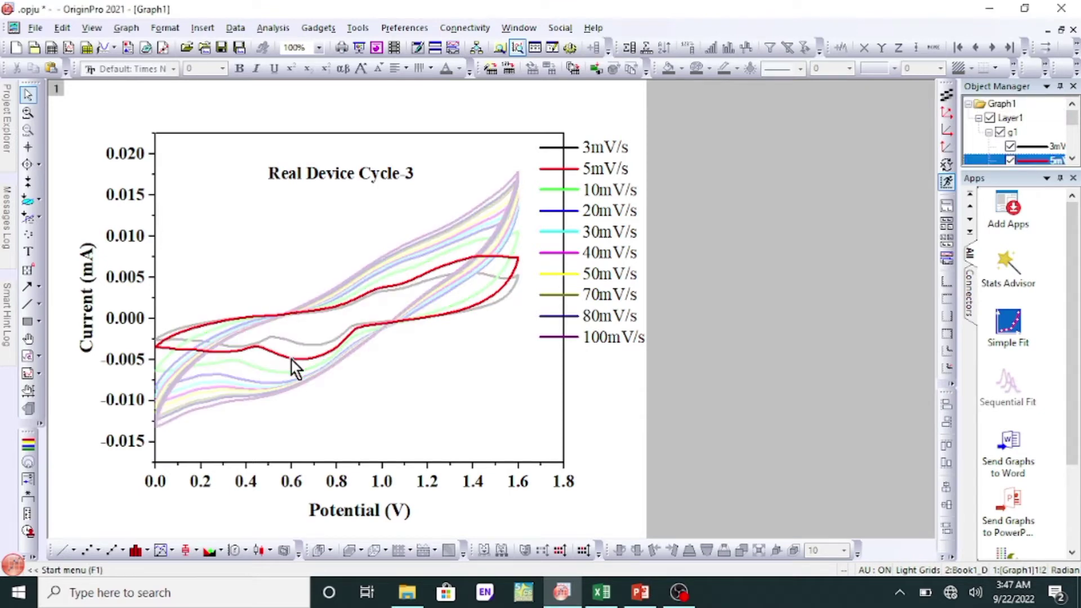
{"action": "left_click", "coordinate": [259, 28]}
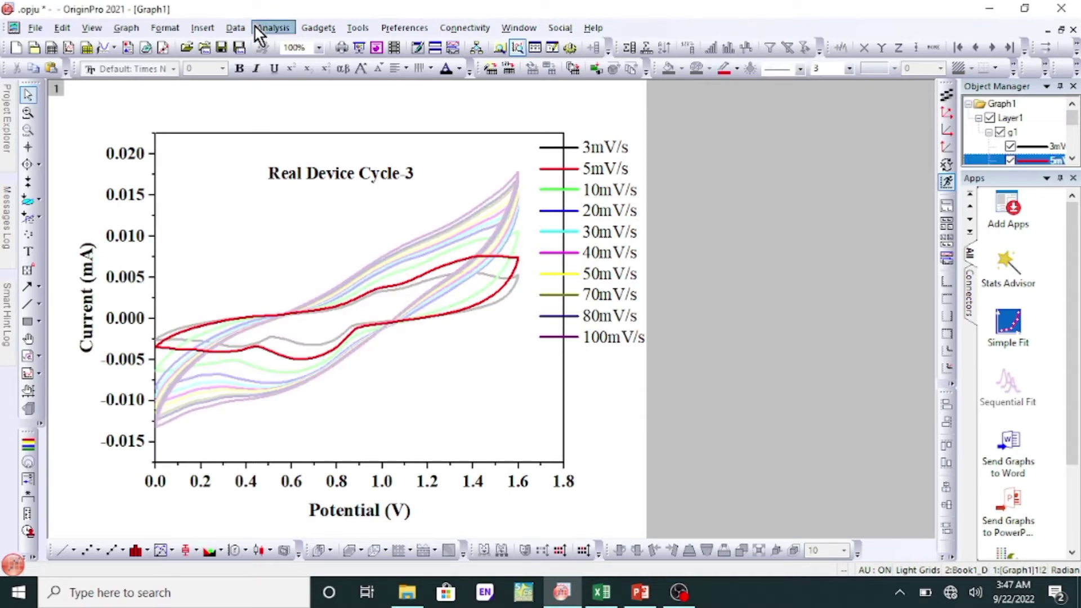
{"action": "mouse_move", "coordinate": [293, 70]}
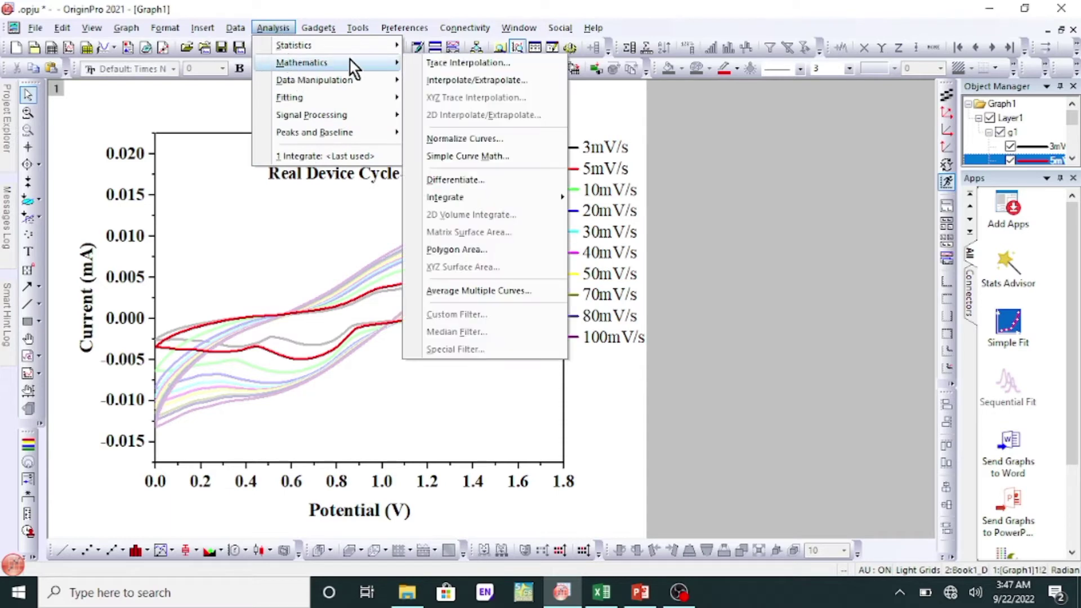
{"action": "mouse_move", "coordinate": [462, 198]}
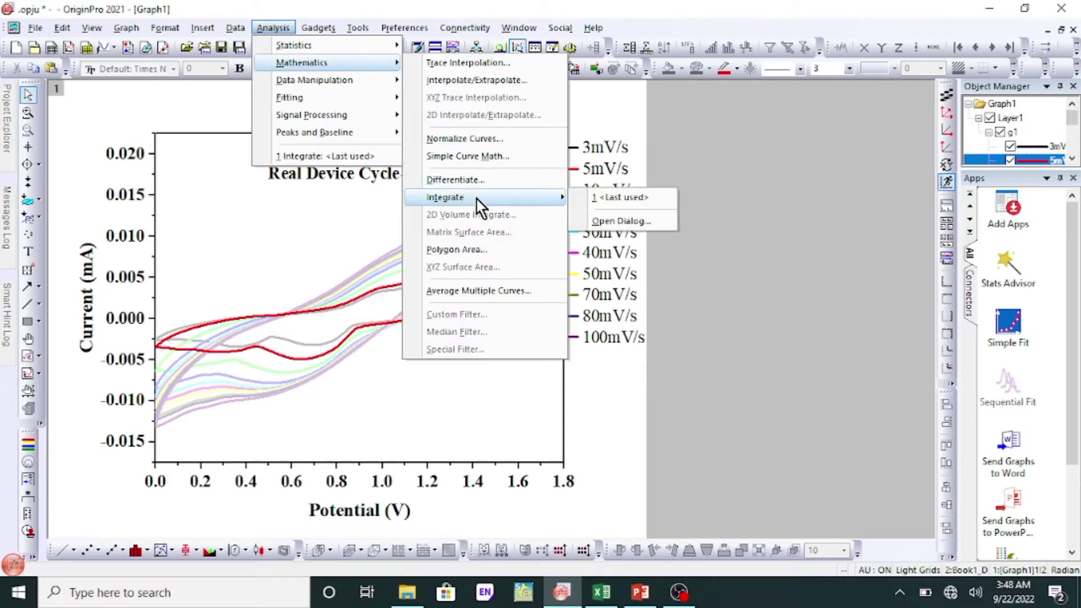
{"action": "left_click", "coordinate": [613, 198]}
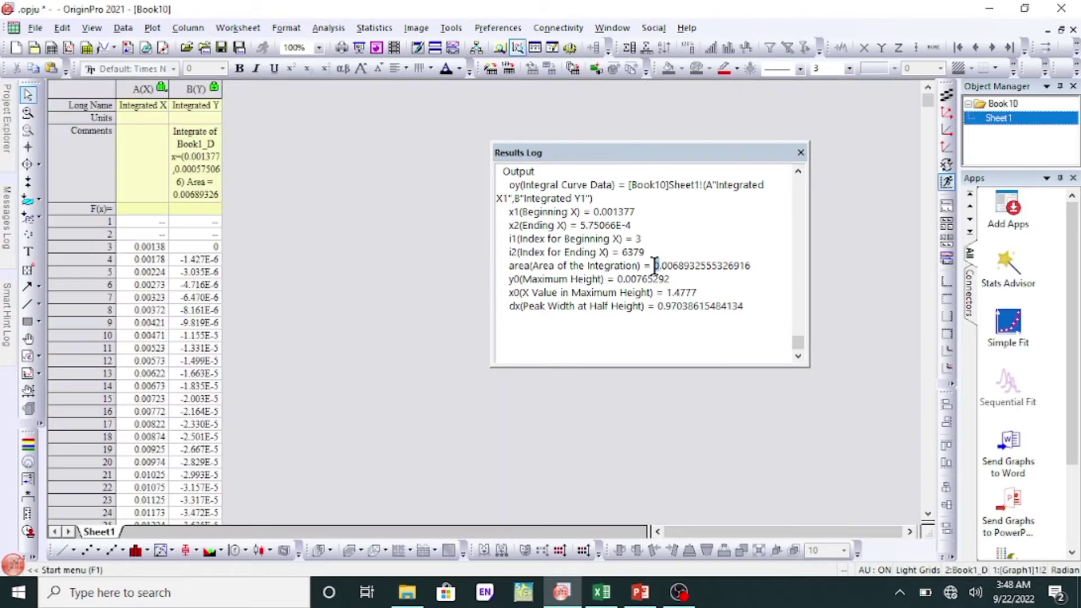
Copy the 5mV/s curve's area of the integration value from the Results Log.
{"action": "double_click", "coordinate": [689, 266]}
{"action": "right_click", "coordinate": [698, 266]}
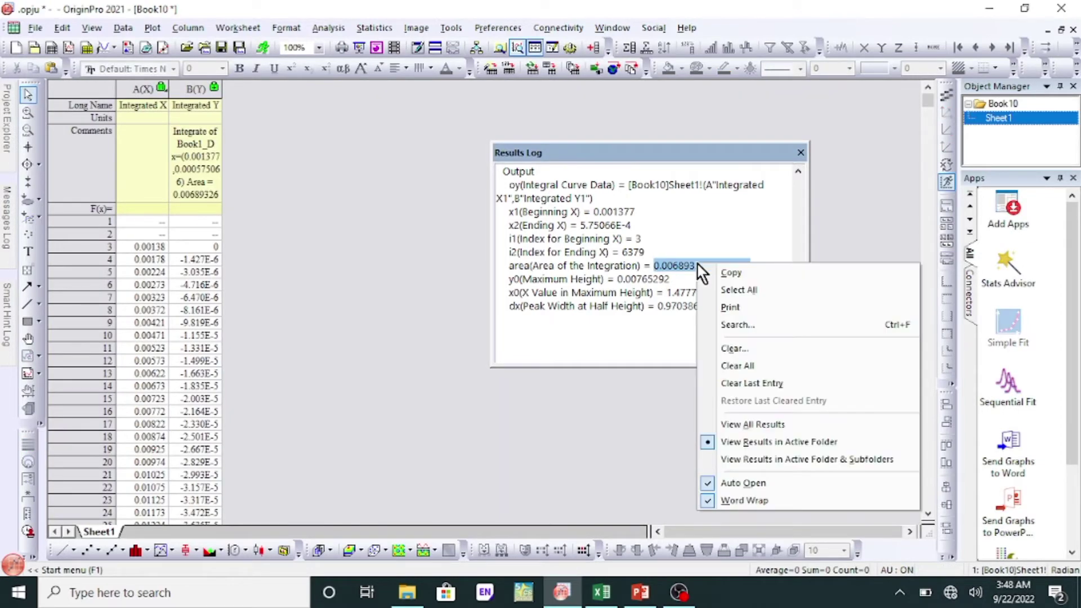
{"action": "left_click", "coordinate": [712, 277]}
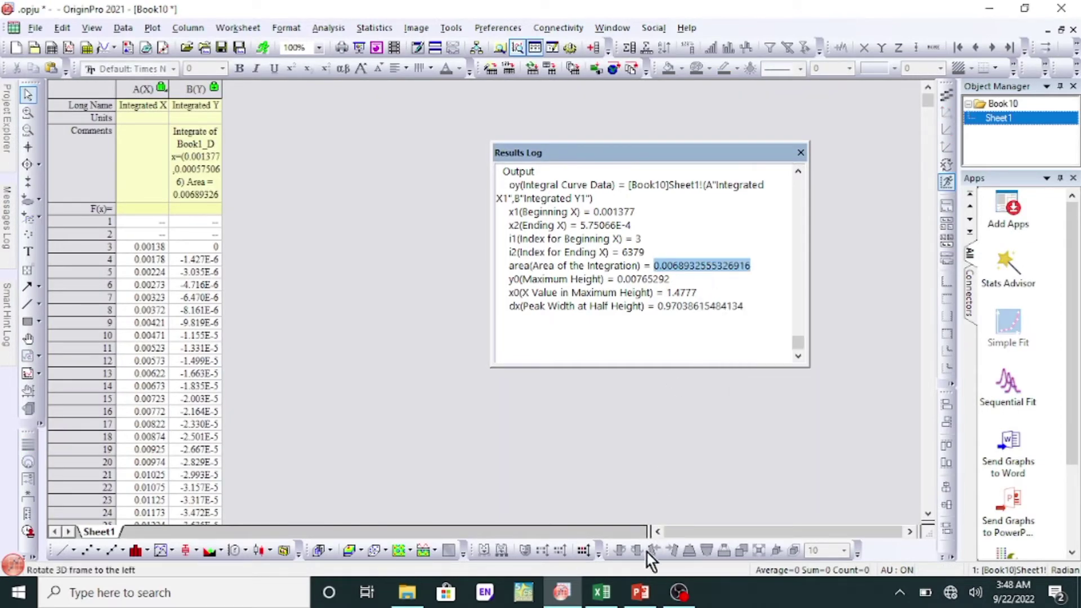
Switch to Excel and paste the copied area into cell J6, in the Area column for scan rate 0.005.
{"action": "mouse_move", "coordinate": [647, 601]}
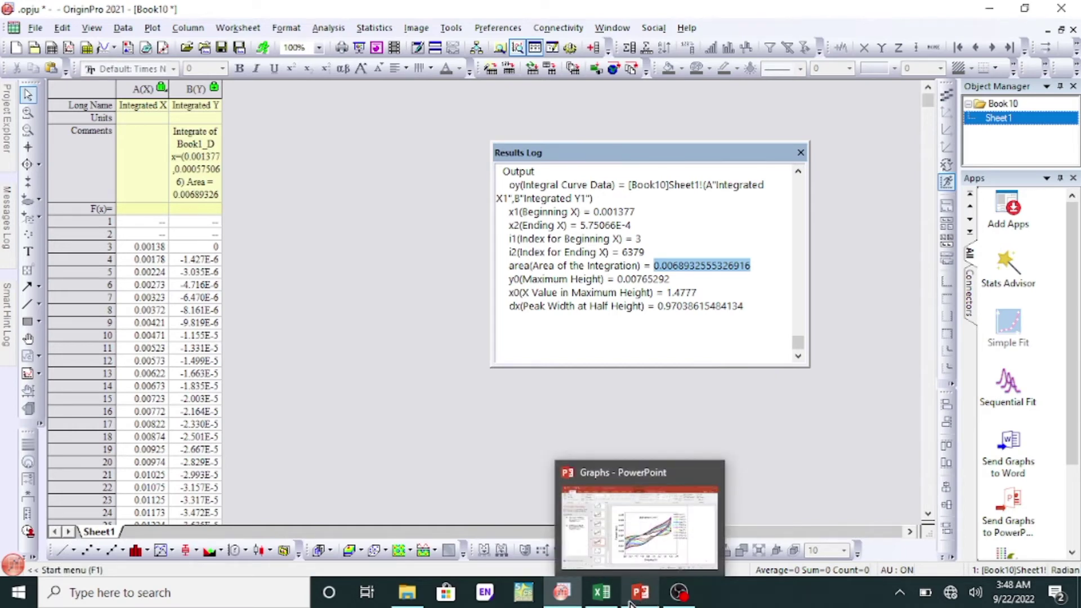
{"action": "left_click", "coordinate": [601, 592]}
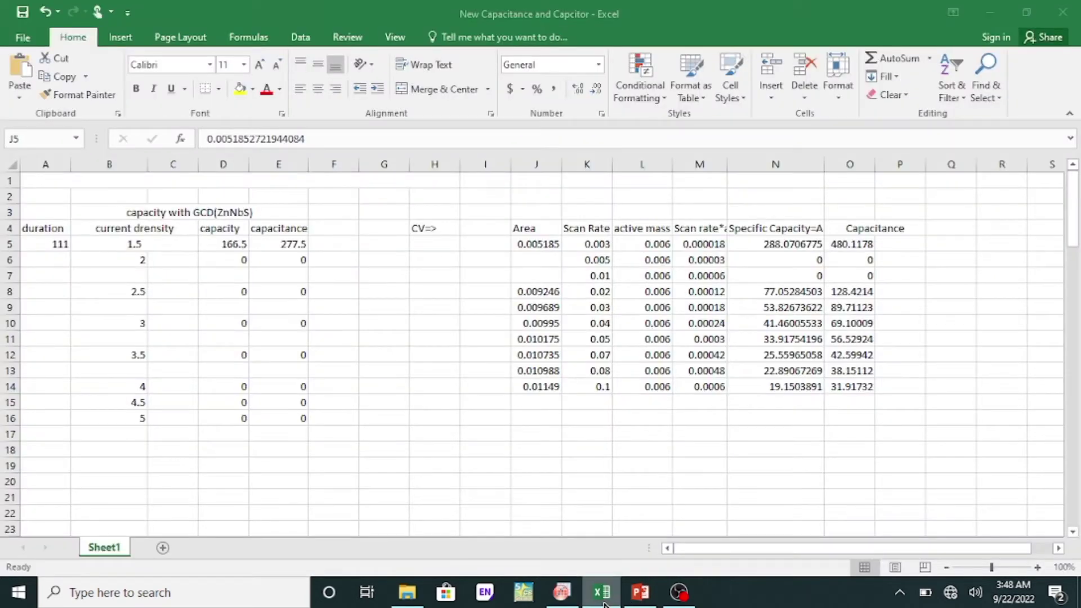
{"action": "left_click", "coordinate": [537, 260]}
{"action": "right_click", "coordinate": [537, 260]}
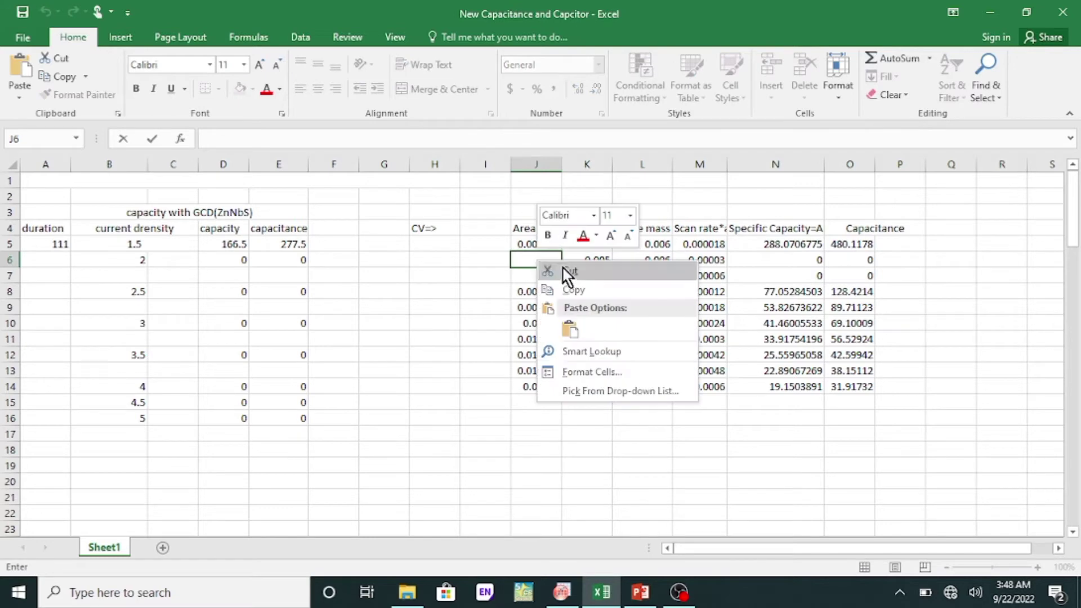
{"action": "left_click", "coordinate": [563, 326]}
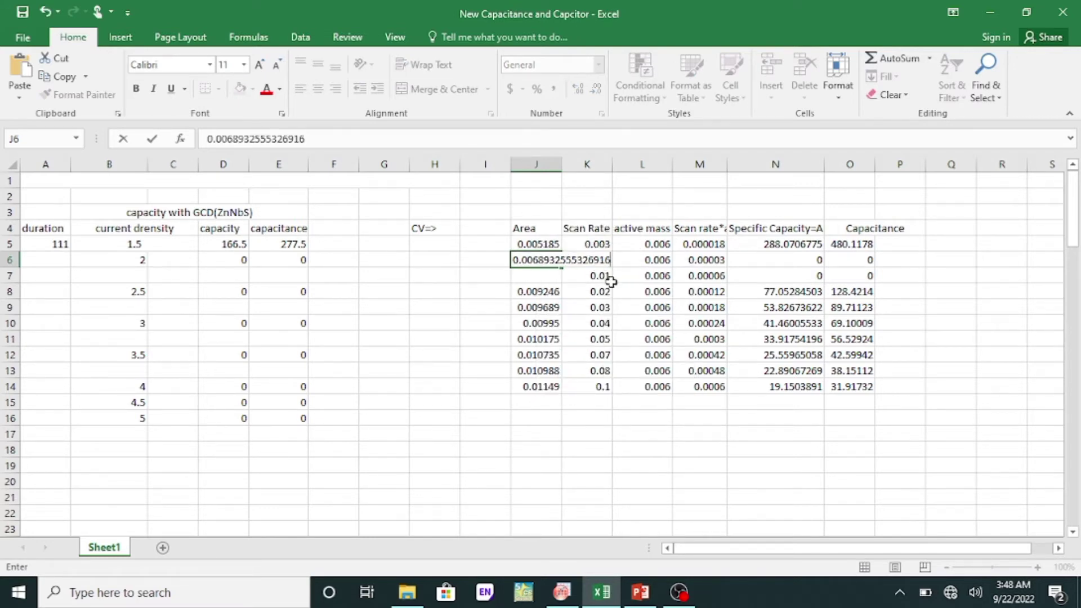
{"action": "left_click", "coordinate": [518, 275]}
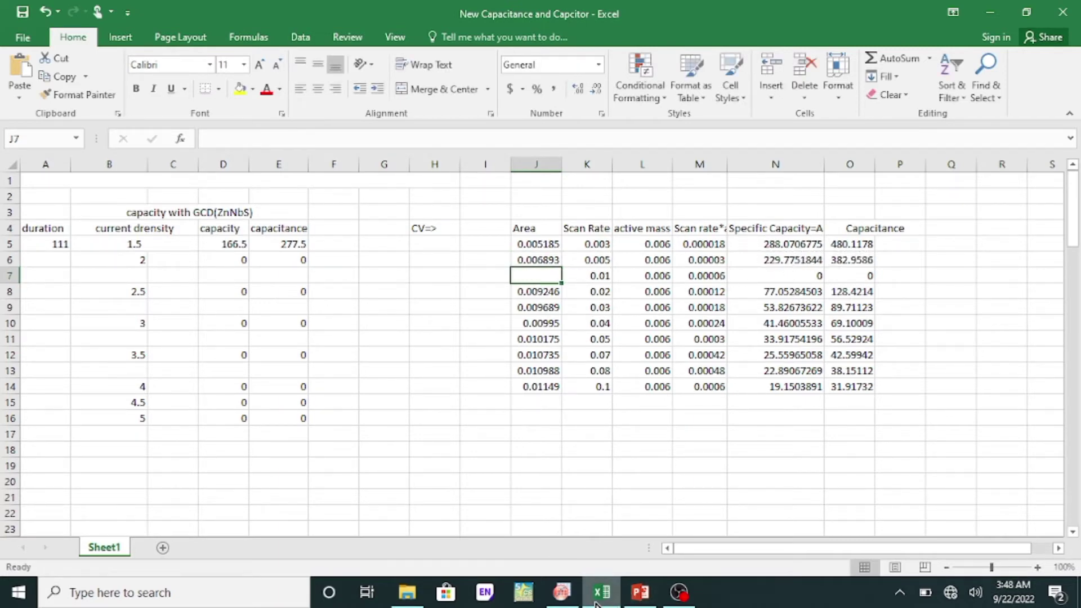
Switch to OriginPro, close the Results Log to return to the graph, and integrate the 10mV/s curve using the last used Integrate settings.
{"action": "left_click", "coordinate": [562, 593]}
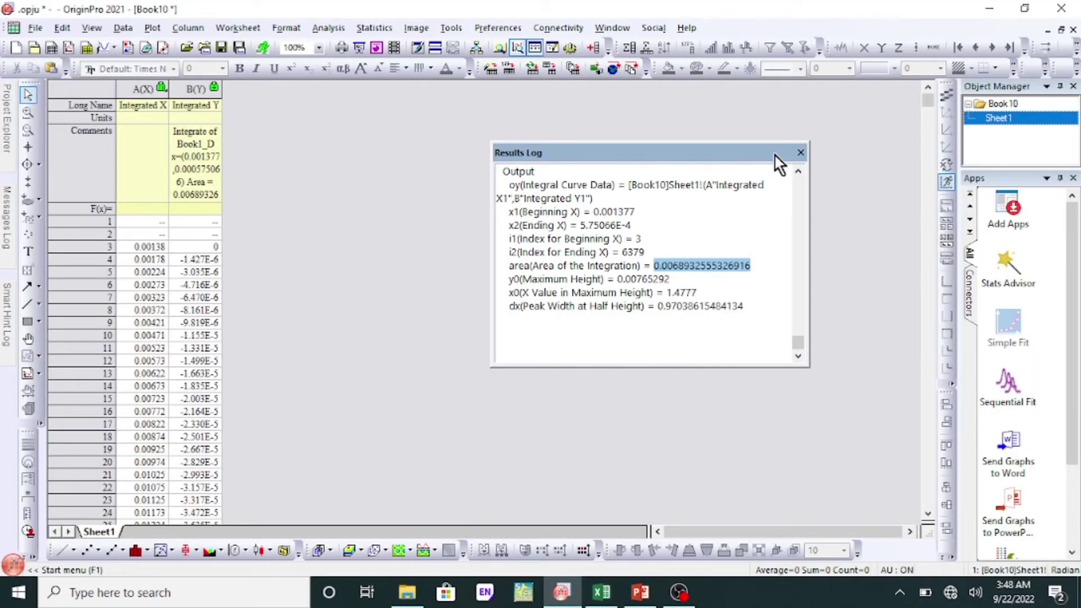
{"action": "left_click", "coordinate": [800, 152]}
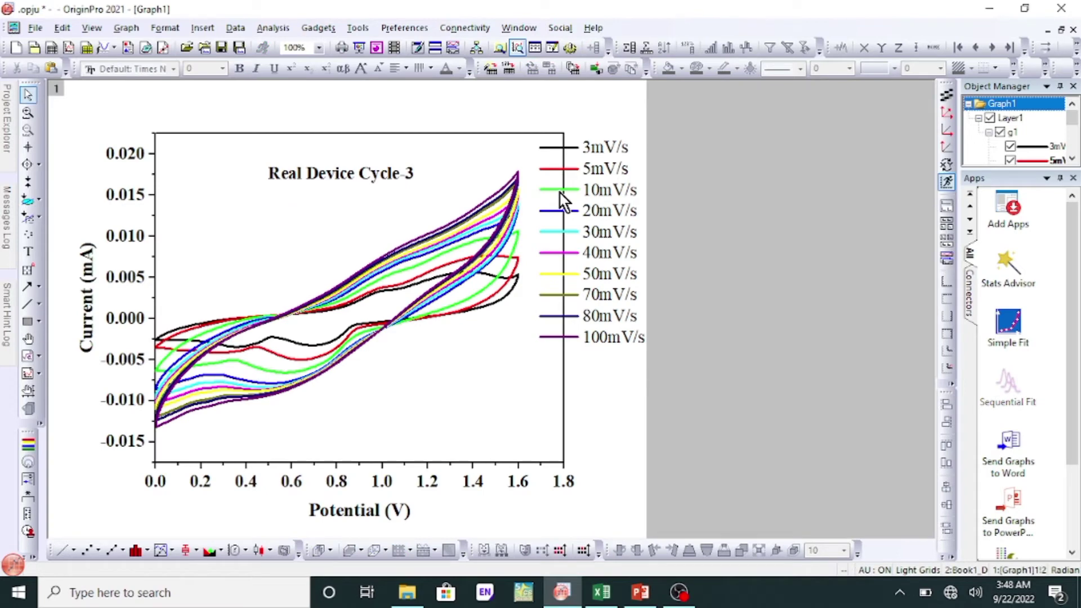
{"action": "left_click", "coordinate": [271, 371]}
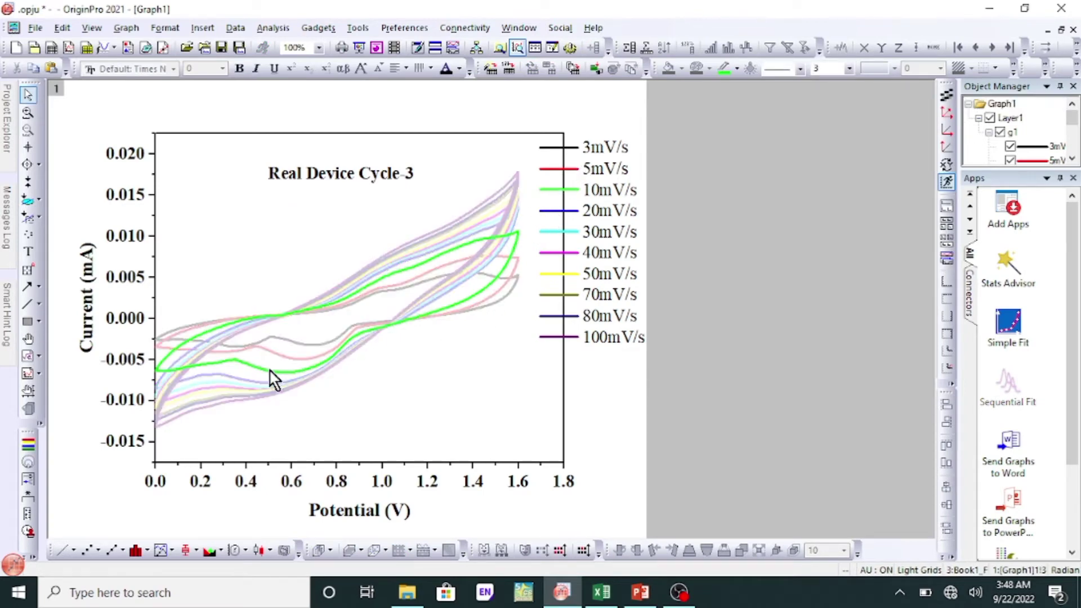
{"action": "left_click", "coordinate": [274, 29]}
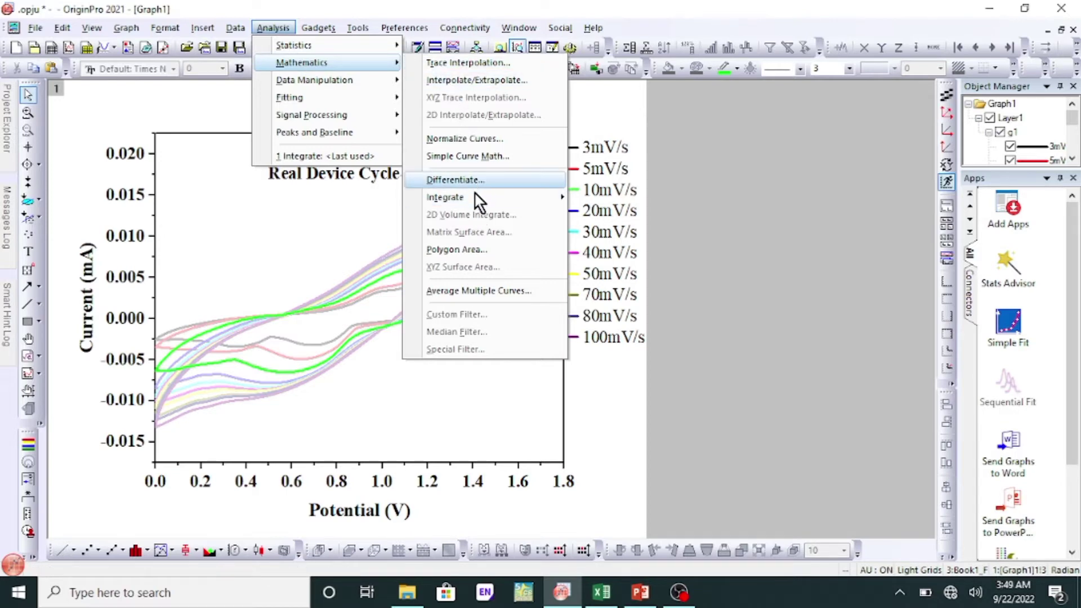
{"action": "mouse_move", "coordinate": [476, 201]}
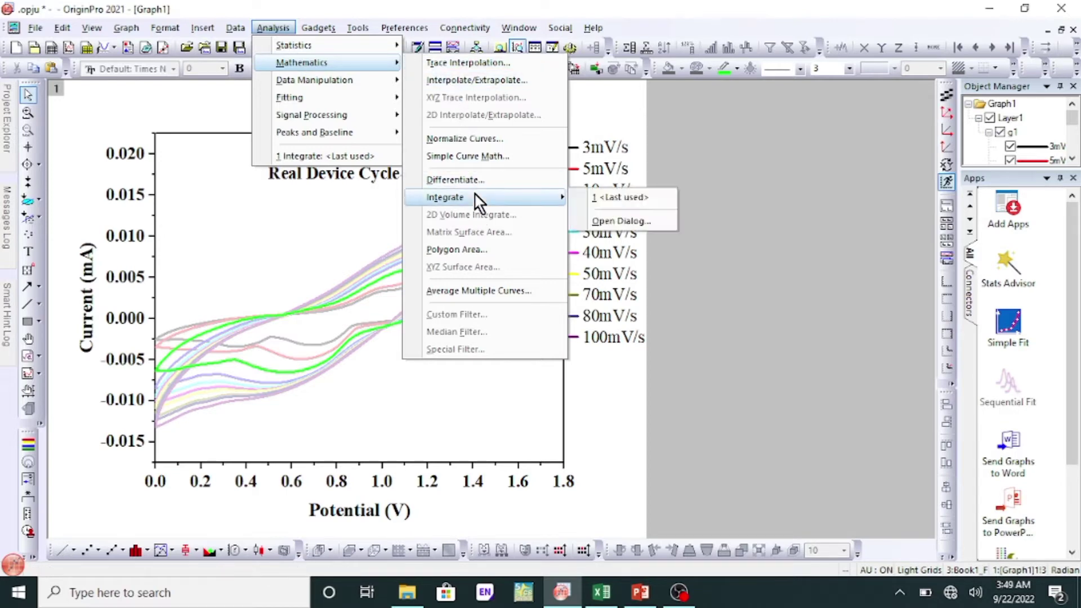
{"action": "left_click", "coordinate": [596, 196]}
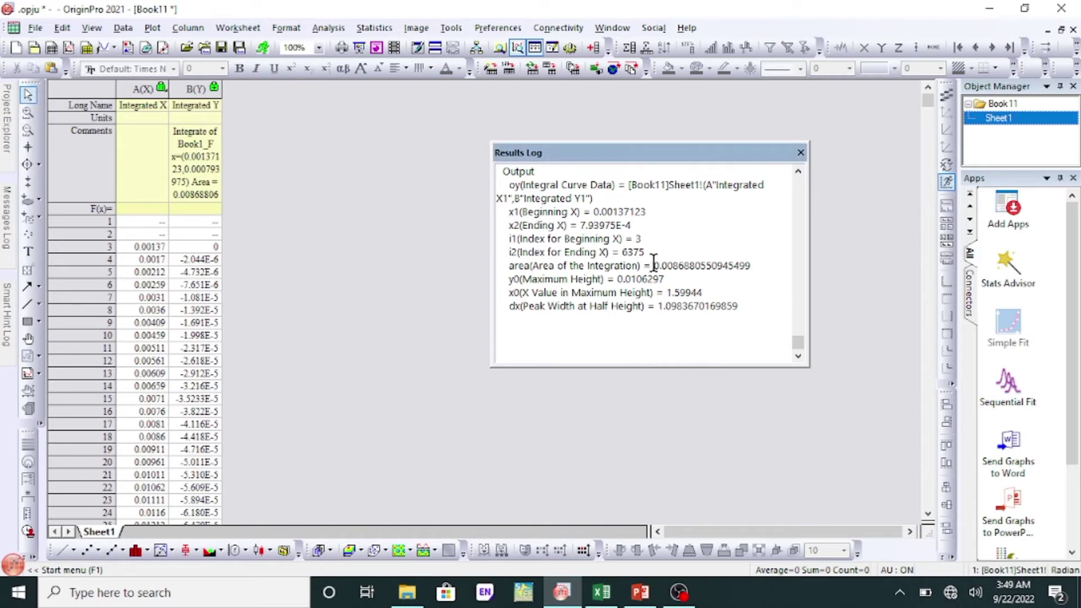
Copy the 10mV/s curve's area of the integration value from the Results Log.
{"action": "left_click_drag", "start_coordinate": [654, 263], "coordinate": [751, 264]}
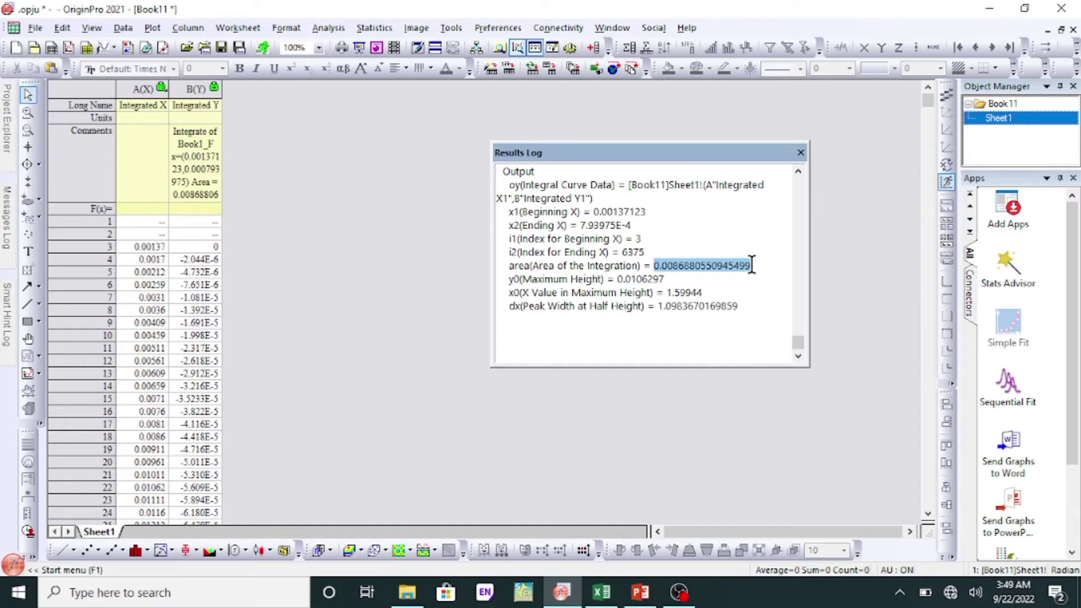
{"action": "right_click", "coordinate": [753, 264]}
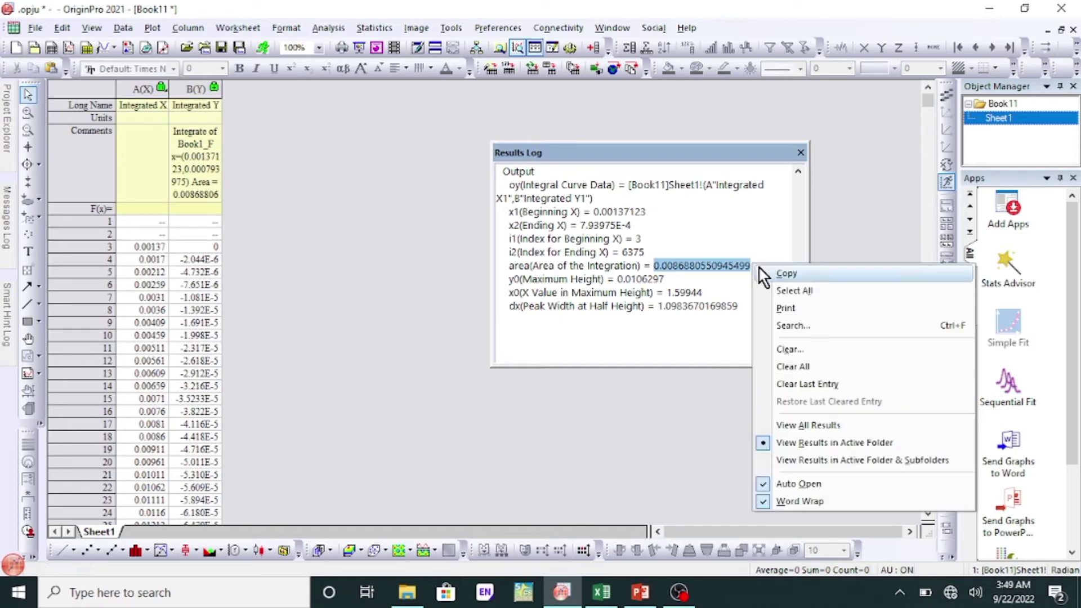
{"action": "left_click", "coordinate": [761, 273]}
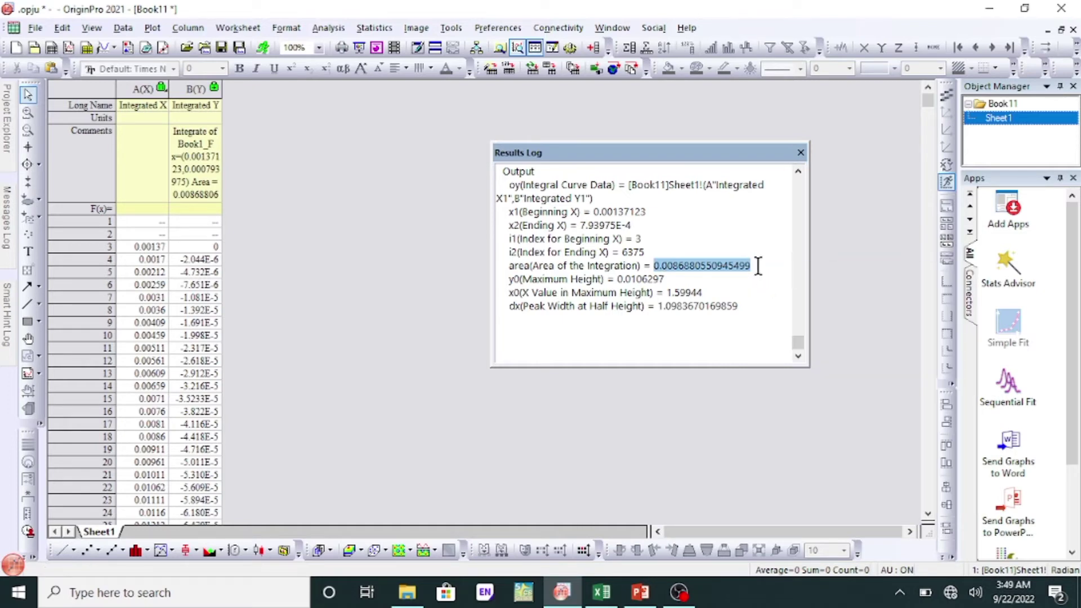
Switch to Excel and paste the copied area into cell J7, in the Area column for scan rate 0.01.
{"action": "left_click", "coordinate": [611, 598]}
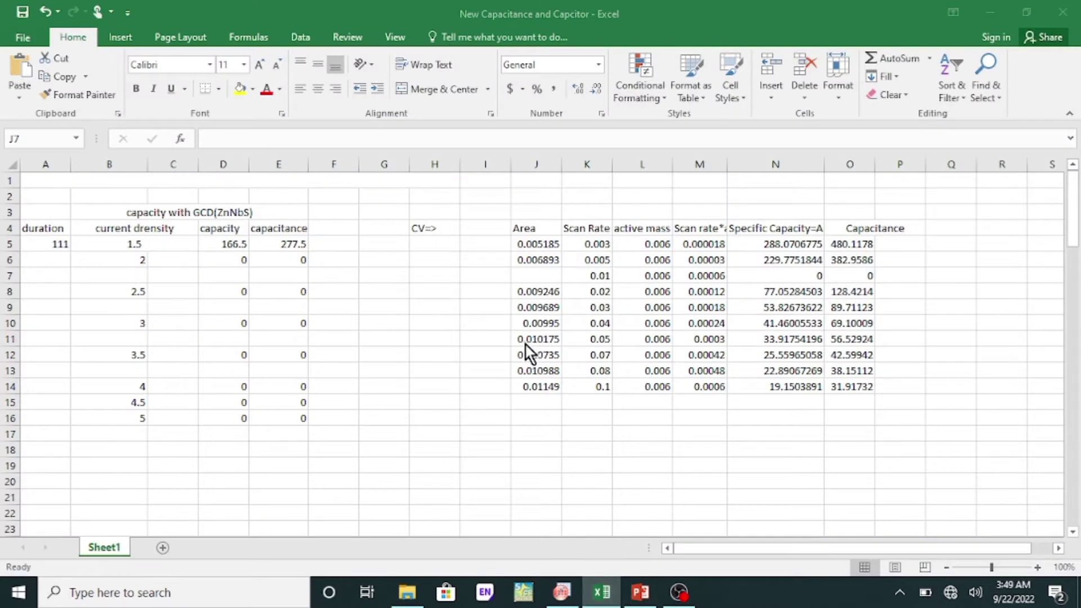
{"action": "left_click", "coordinate": [522, 276]}
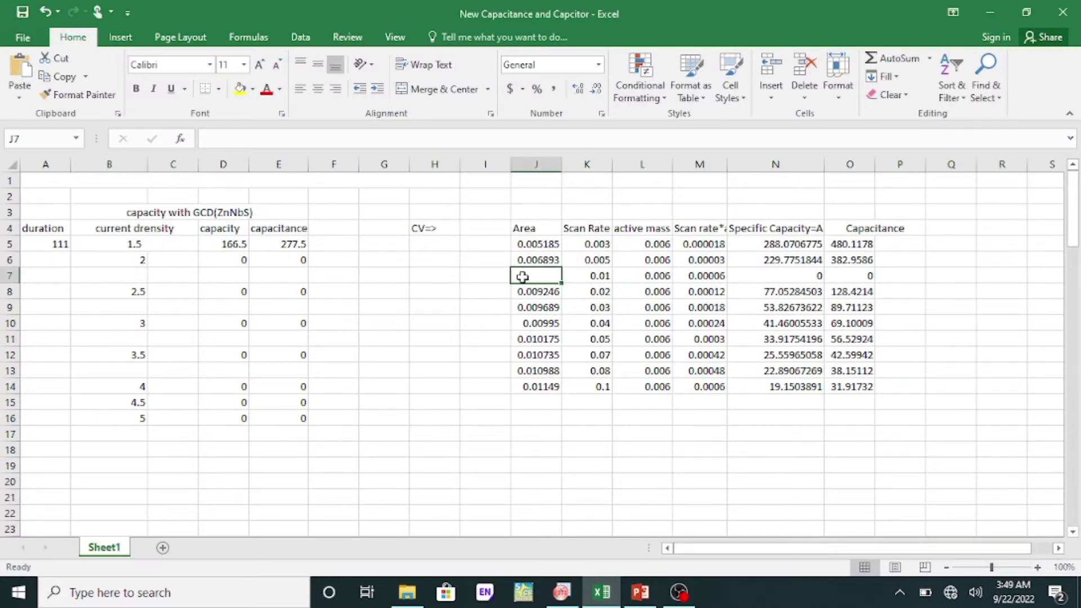
{"action": "right_click", "coordinate": [524, 277]}
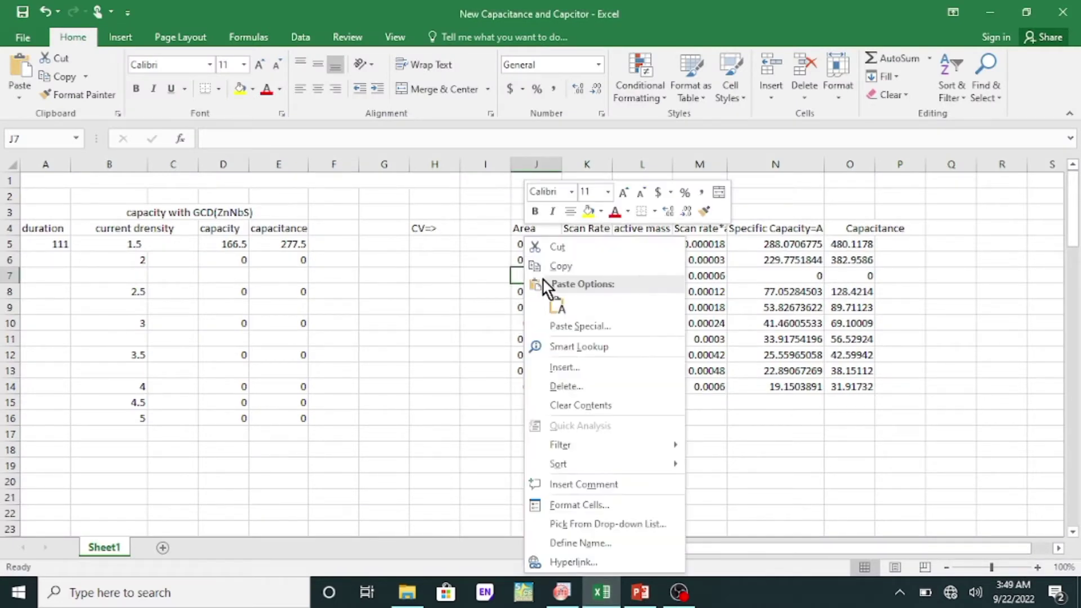
{"action": "left_click", "coordinate": [555, 307]}
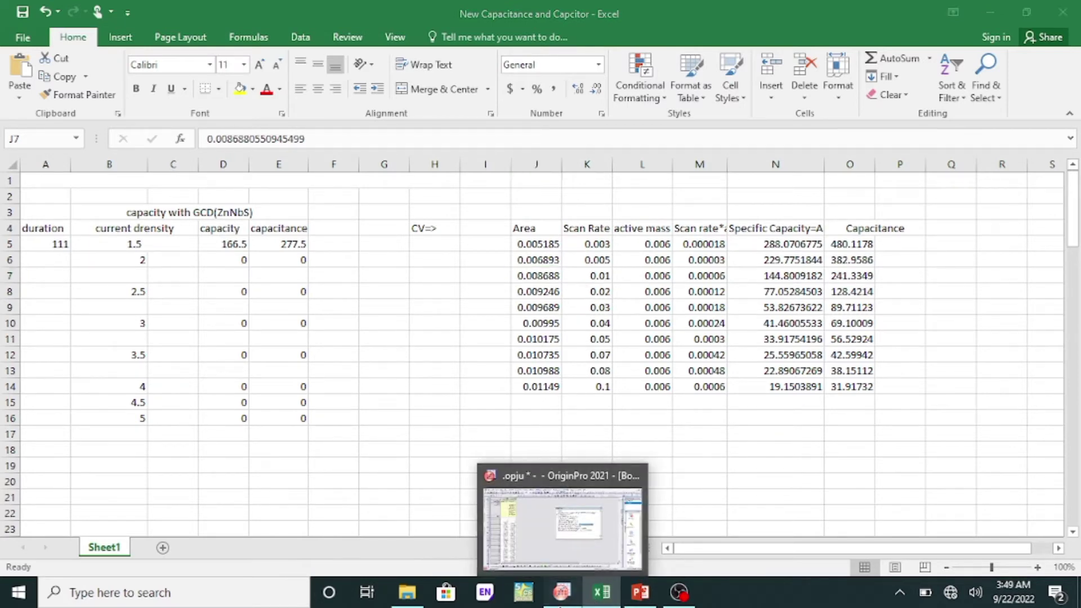
Switch to OriginPro, close the Results Log, and delete the 10mV/s curve's integration workbook together with all its related output.
{"action": "left_click", "coordinate": [561, 592]}
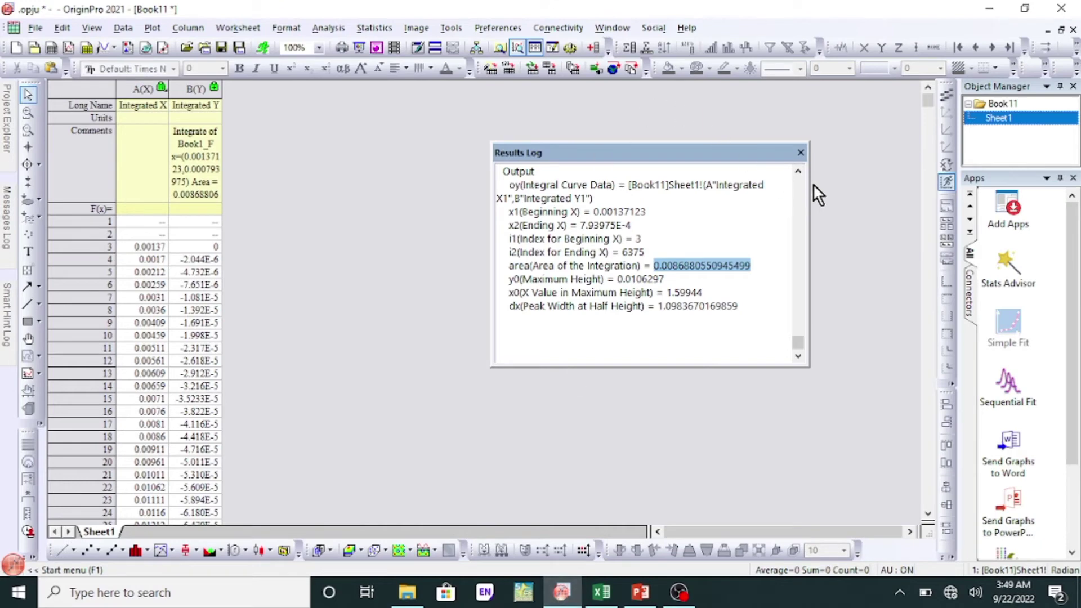
{"action": "left_click", "coordinate": [800, 153]}
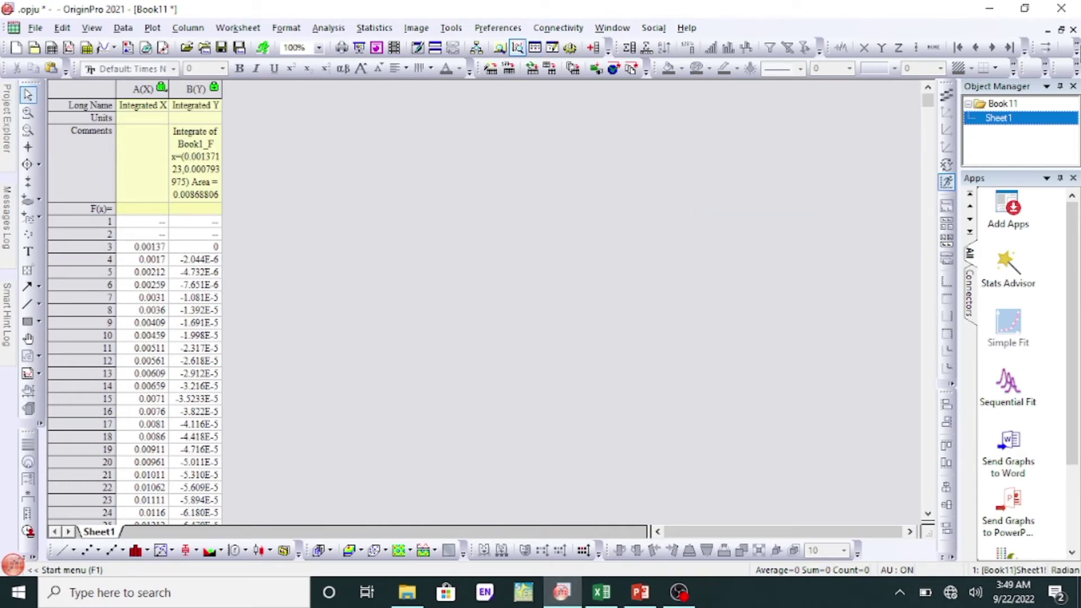
{"action": "left_click", "coordinate": [1073, 30]}
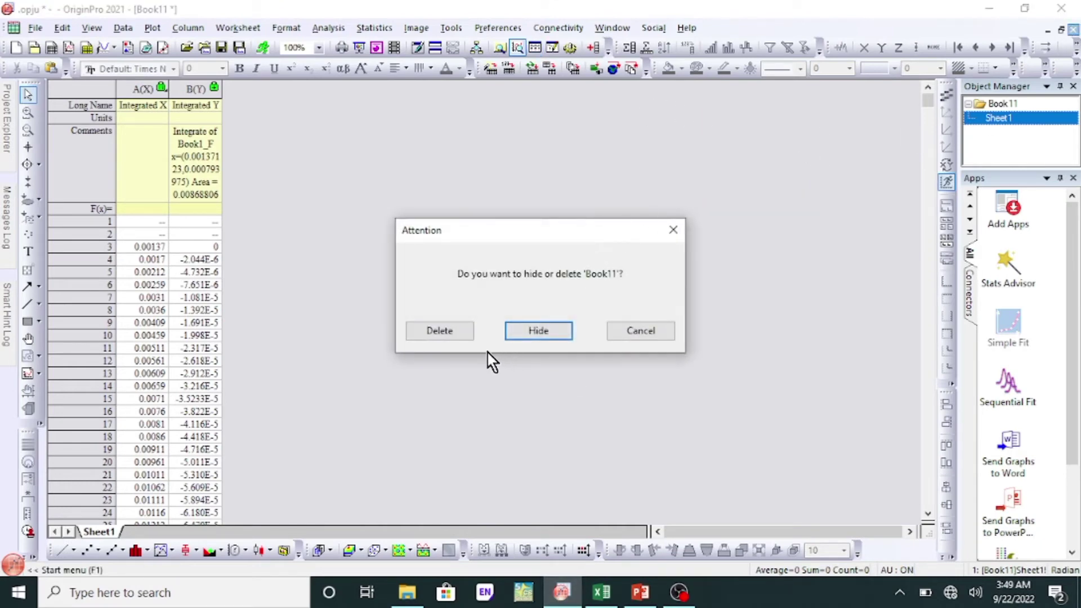
{"action": "left_click", "coordinate": [450, 338]}
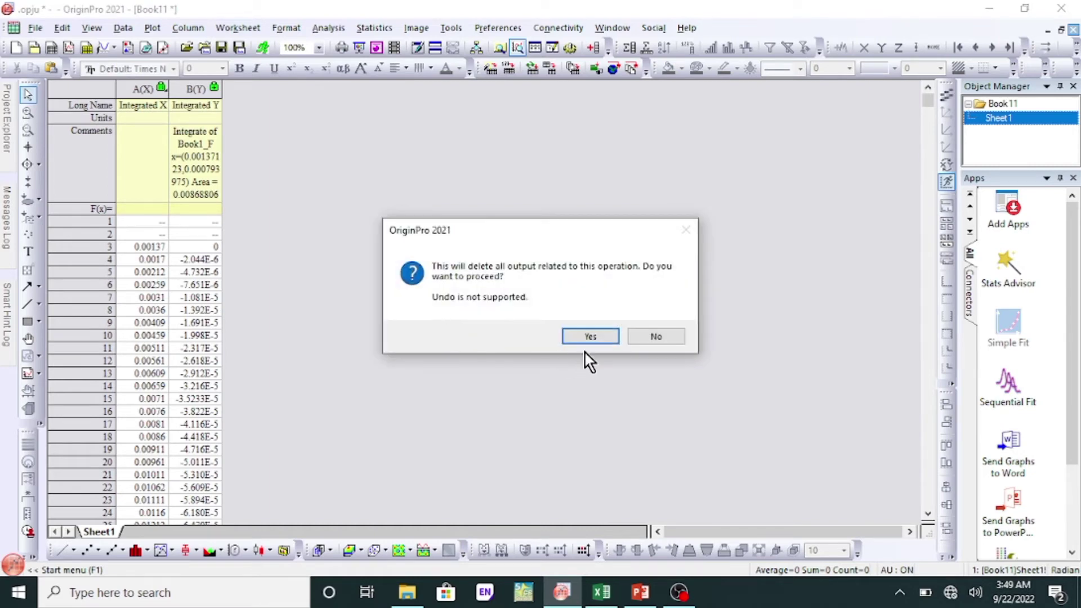
{"action": "left_click", "coordinate": [589, 337]}
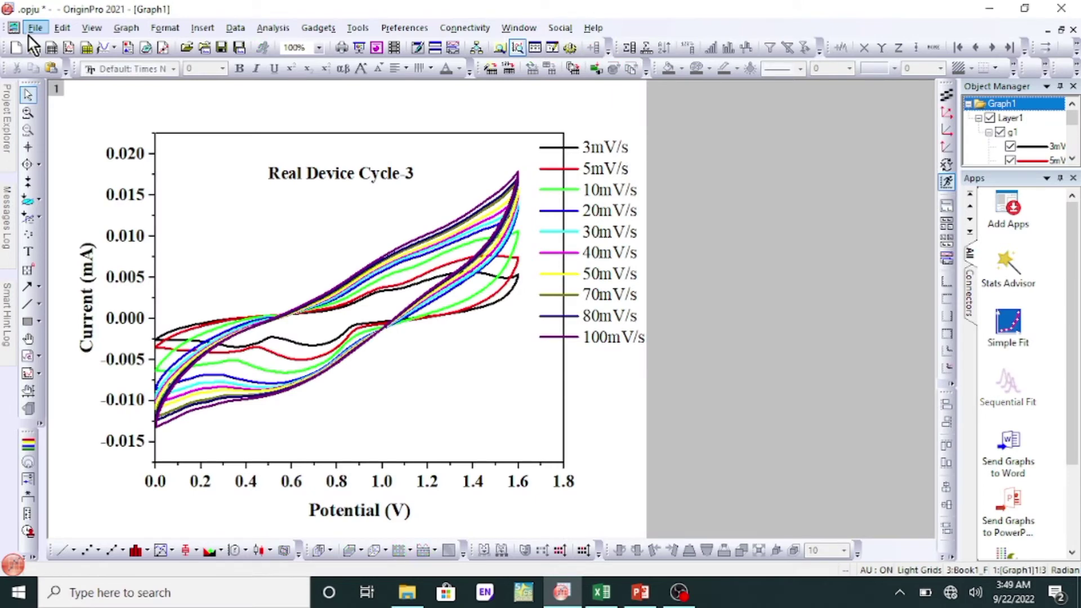
Close the Real Device Cycle-3 graph window, choosing to delete it rather than hide it.
{"action": "left_click", "coordinate": [1072, 29]}
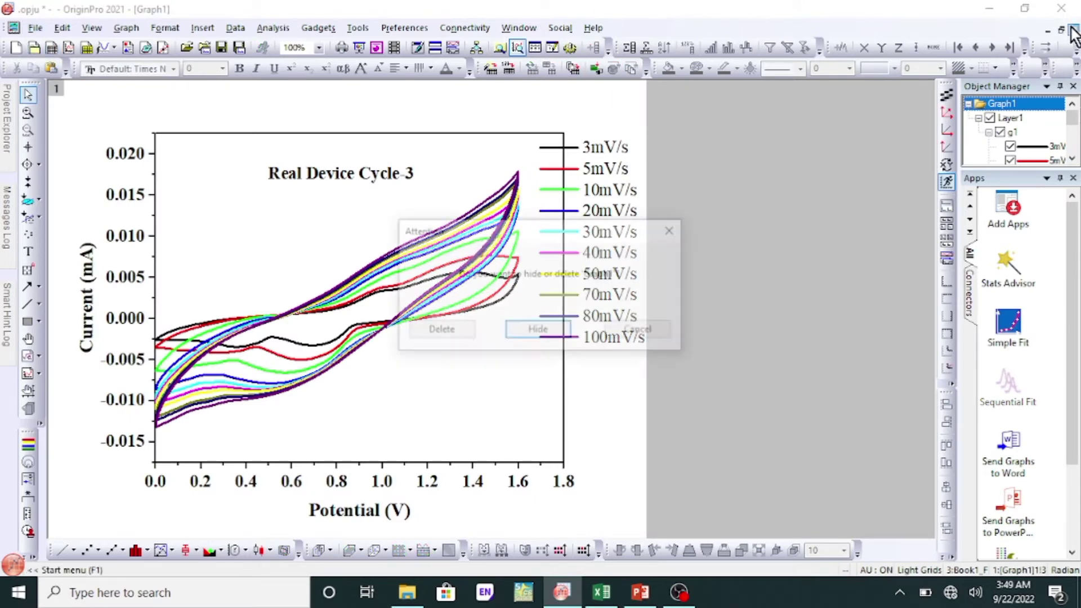
{"action": "left_click", "coordinate": [430, 334]}
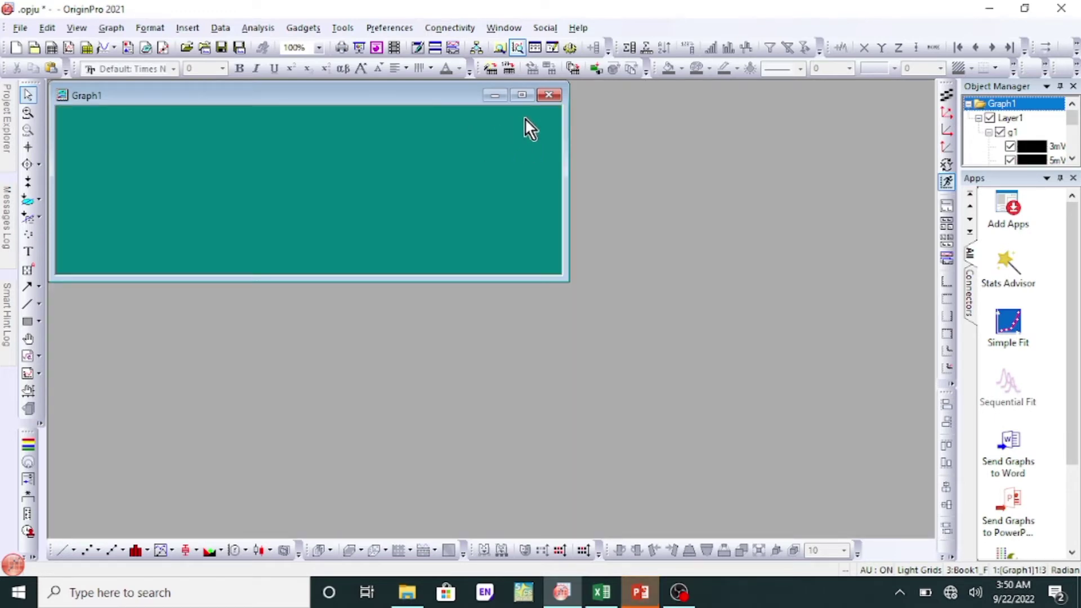
{"action": "left_click", "coordinate": [548, 95]}
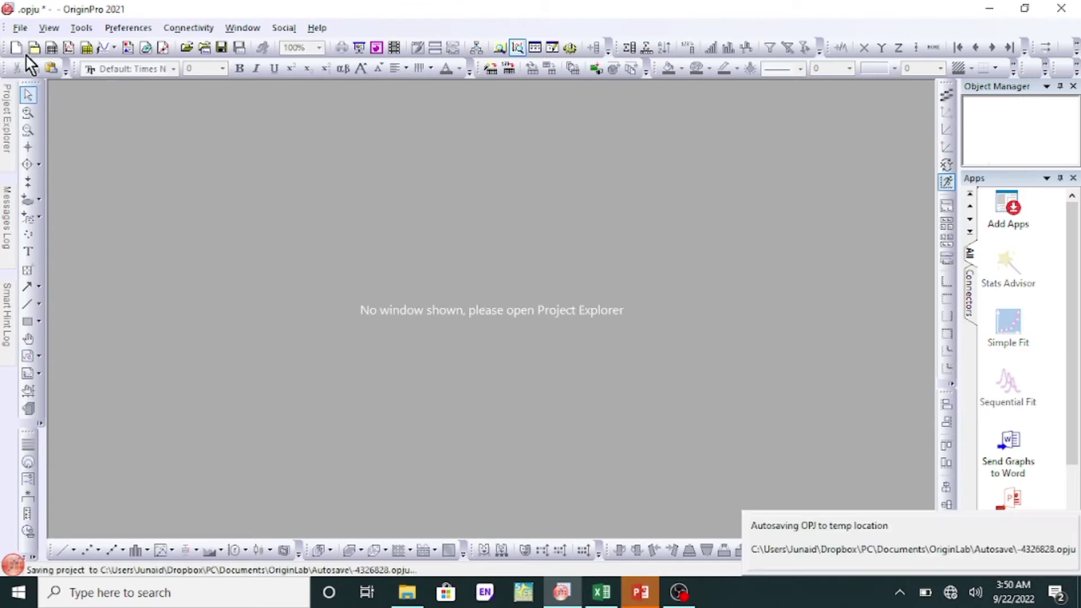
{"action": "left_click", "coordinate": [19, 25]}
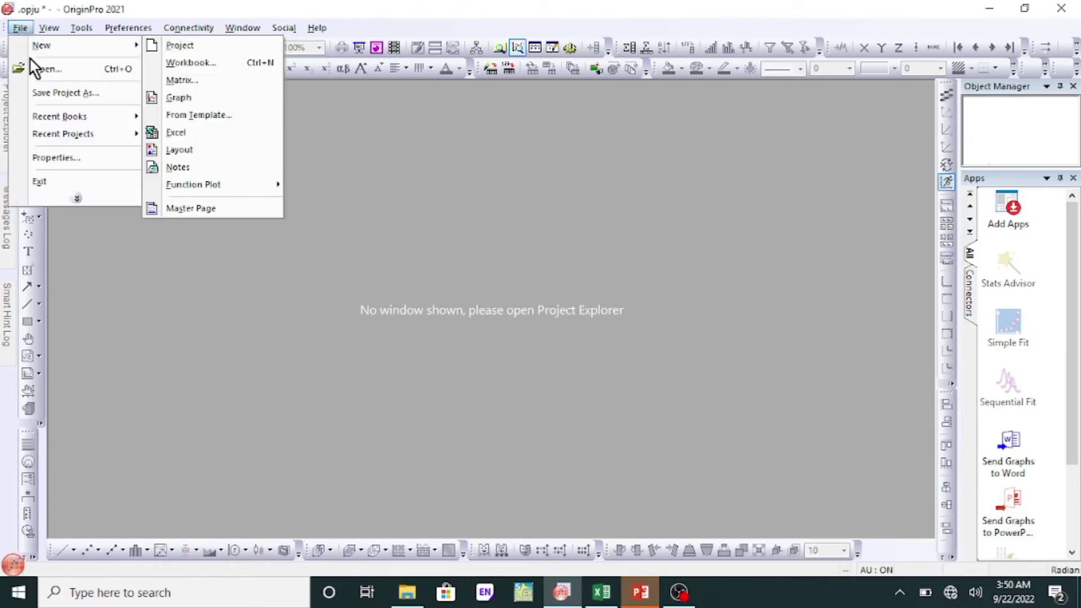
{"action": "mouse_move", "coordinate": [42, 45]}
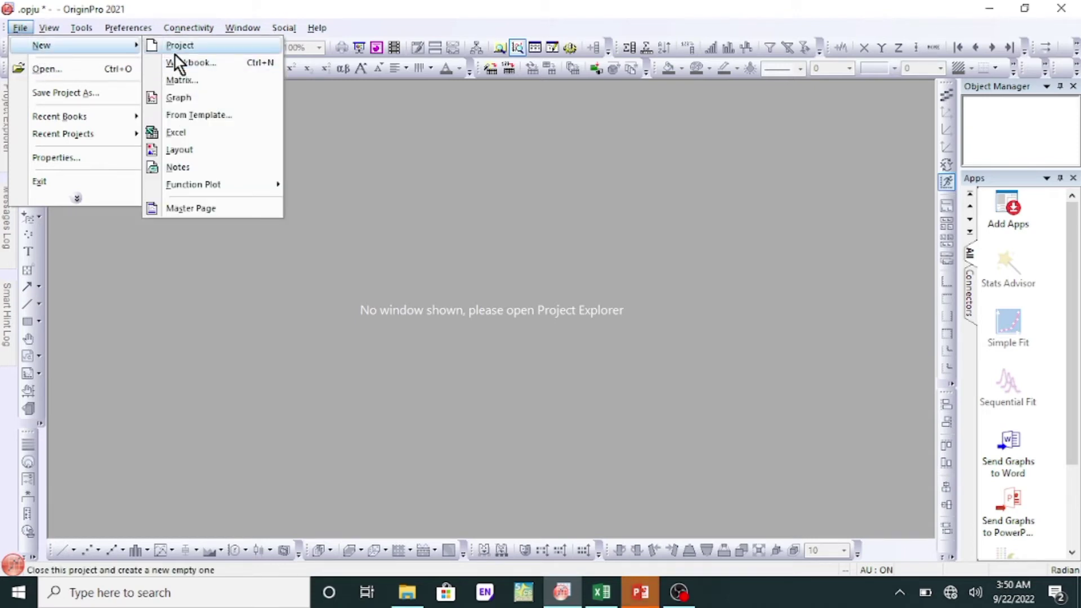
{"action": "left_click", "coordinate": [404, 180]}
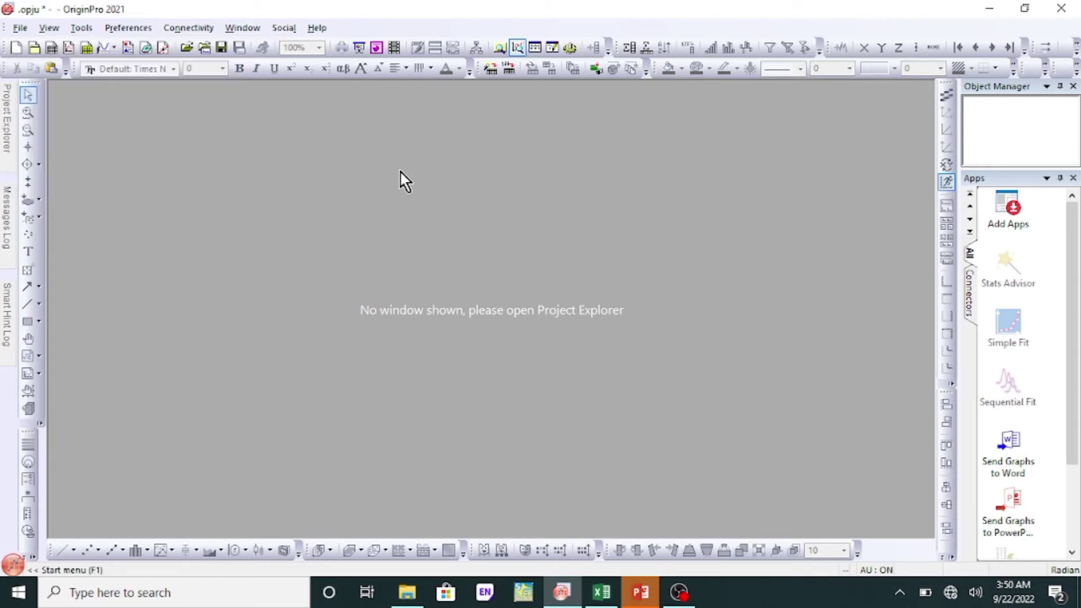
Create a new project without saving changes to the old one, and maximize its empty Book1 workbook.
{"action": "left_click", "coordinate": [16, 47]}
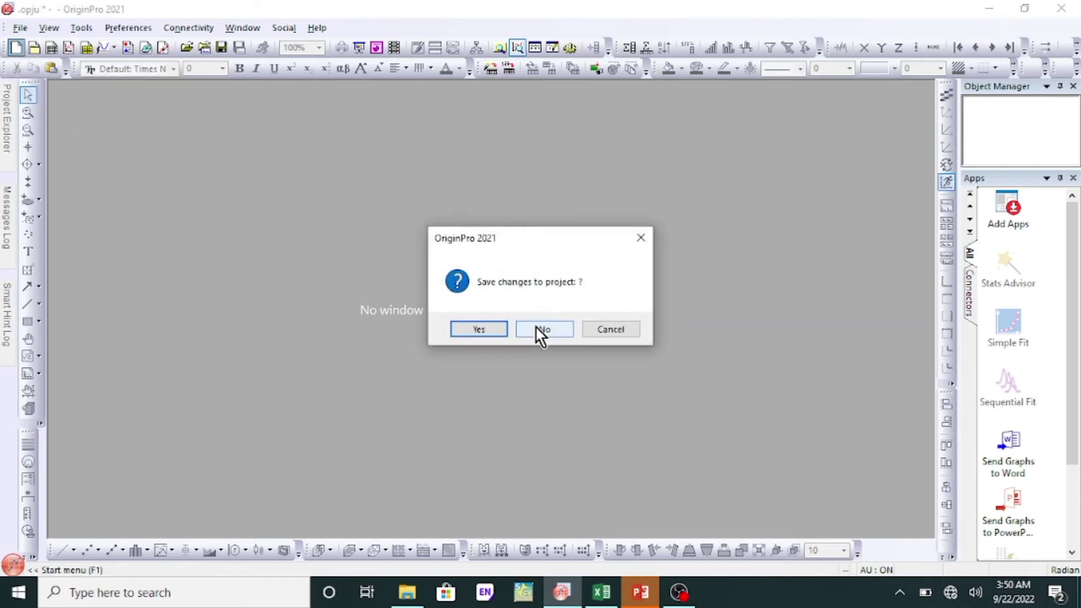
{"action": "left_click", "coordinate": [536, 329]}
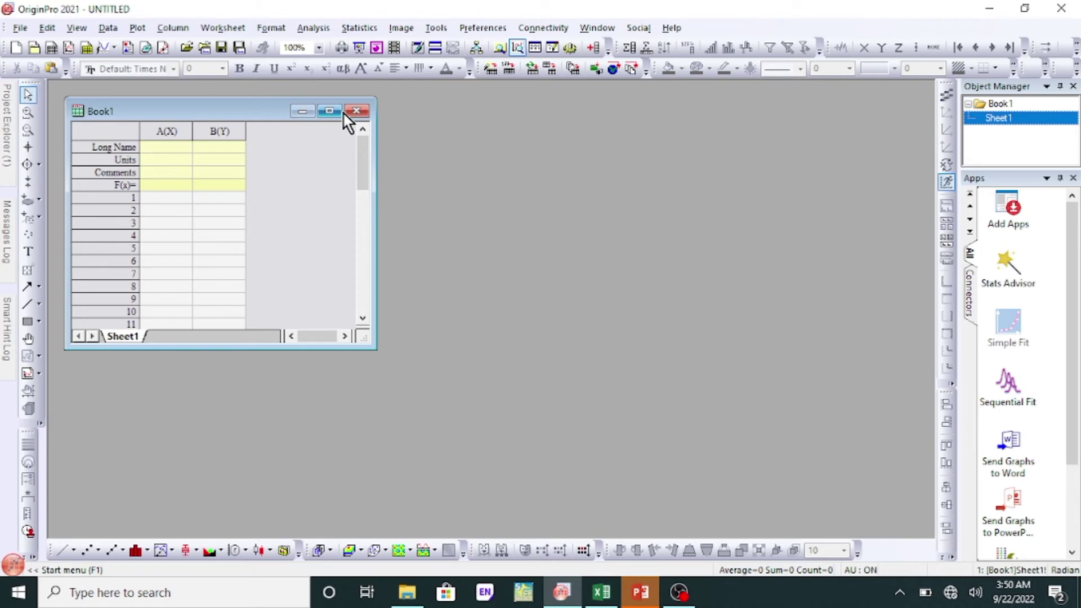
{"action": "left_click", "coordinate": [329, 111]}
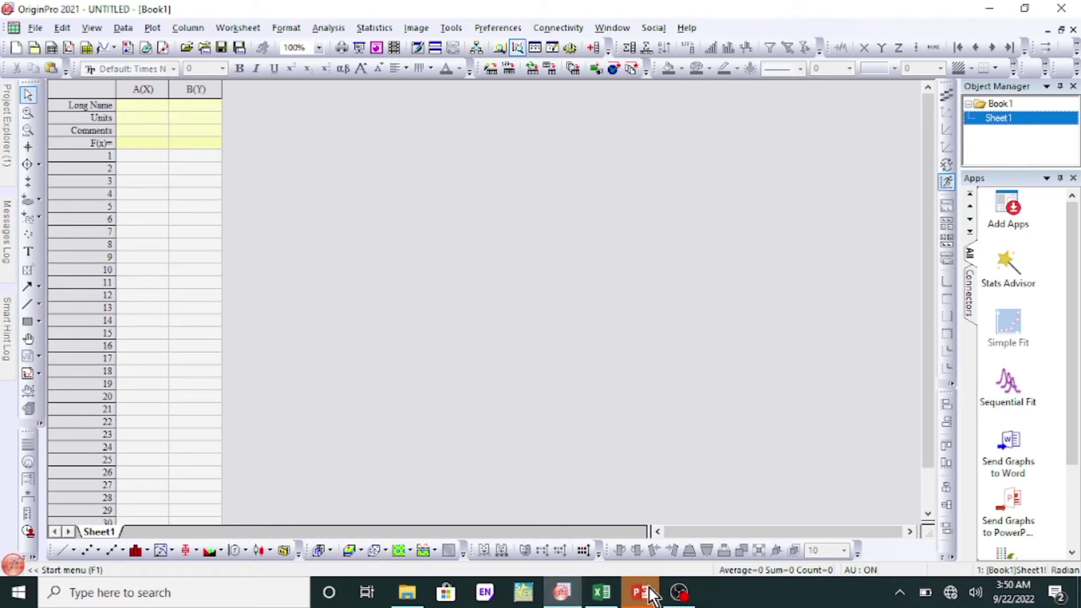
Switch to PowerPoint and look at the Real Device Cycle-3 graph on slide 31.
{"action": "mouse_move", "coordinate": [650, 581]}
{"action": "mouse_move", "coordinate": [634, 549]}
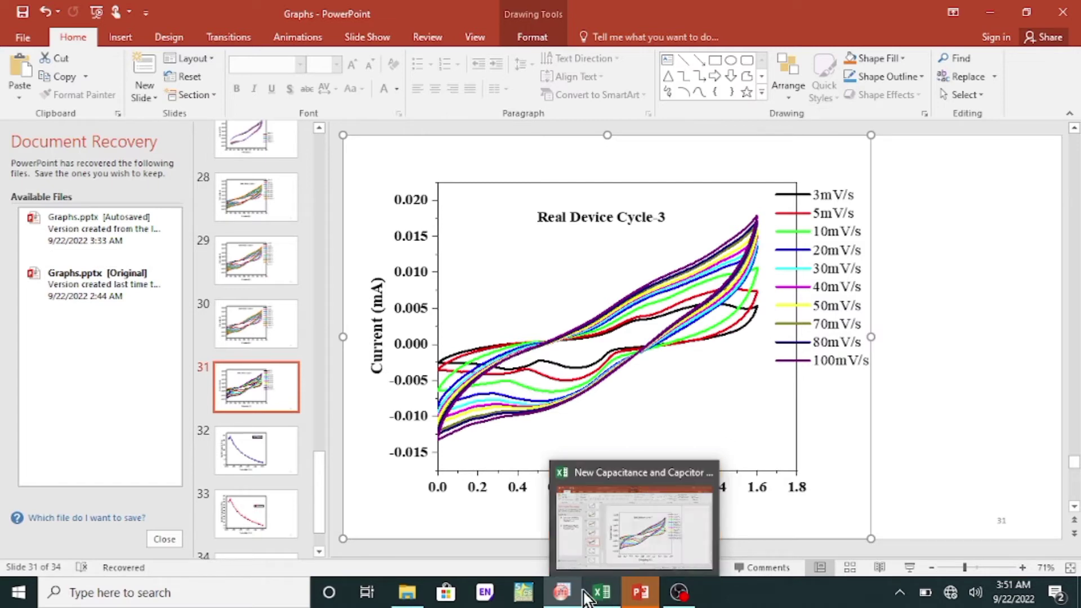
Switch to Excel and copy the ten Scan Rate values in K5:K14.
{"action": "left_click", "coordinate": [561, 594]}
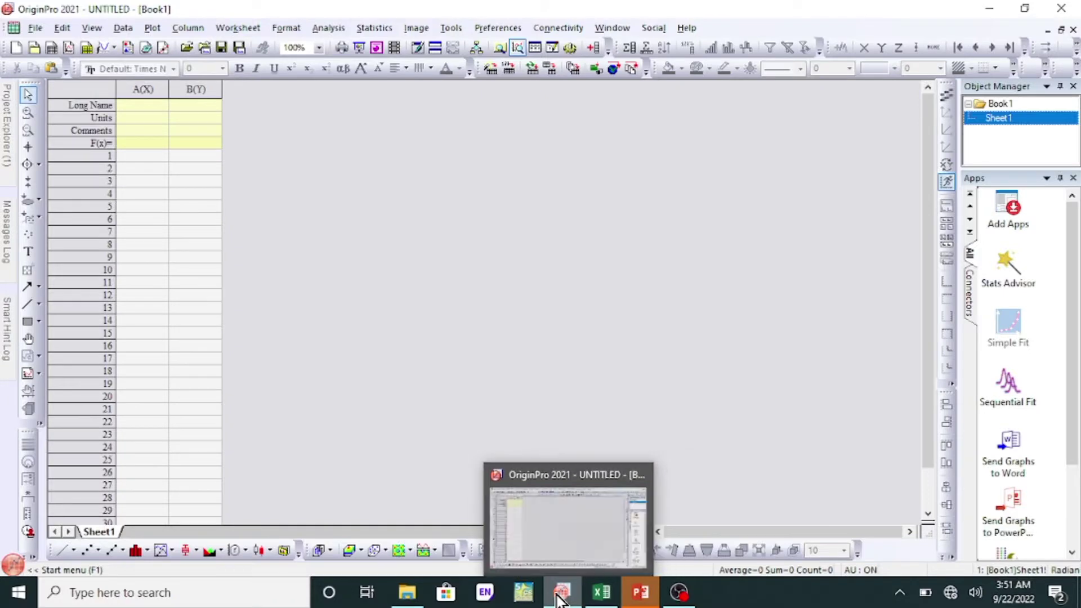
{"action": "left_click", "coordinate": [600, 595]}
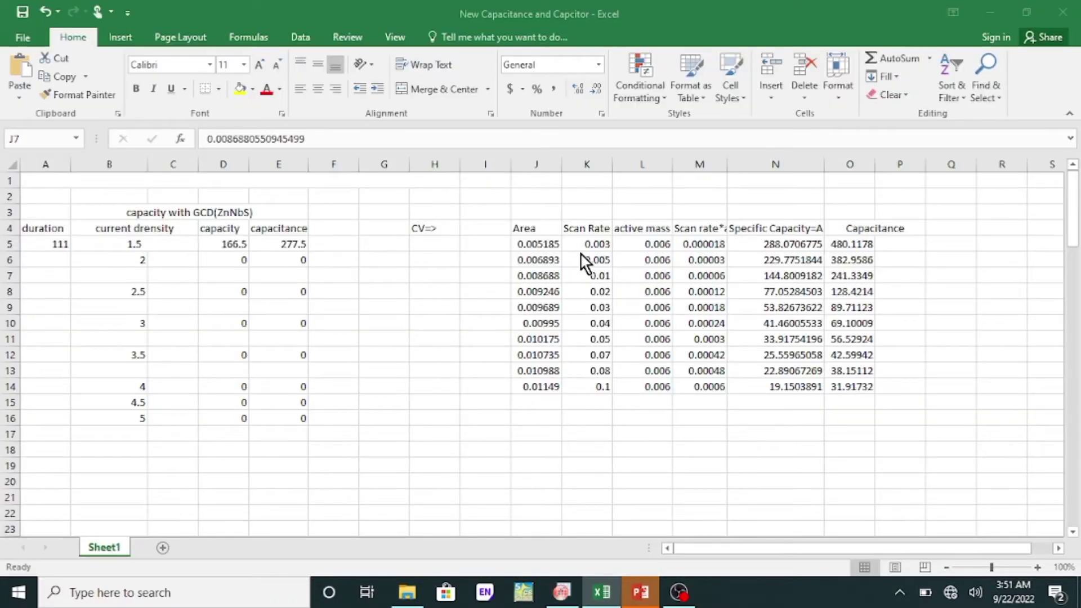
{"action": "left_click_drag", "start_coordinate": [585, 248], "coordinate": [598, 388]}
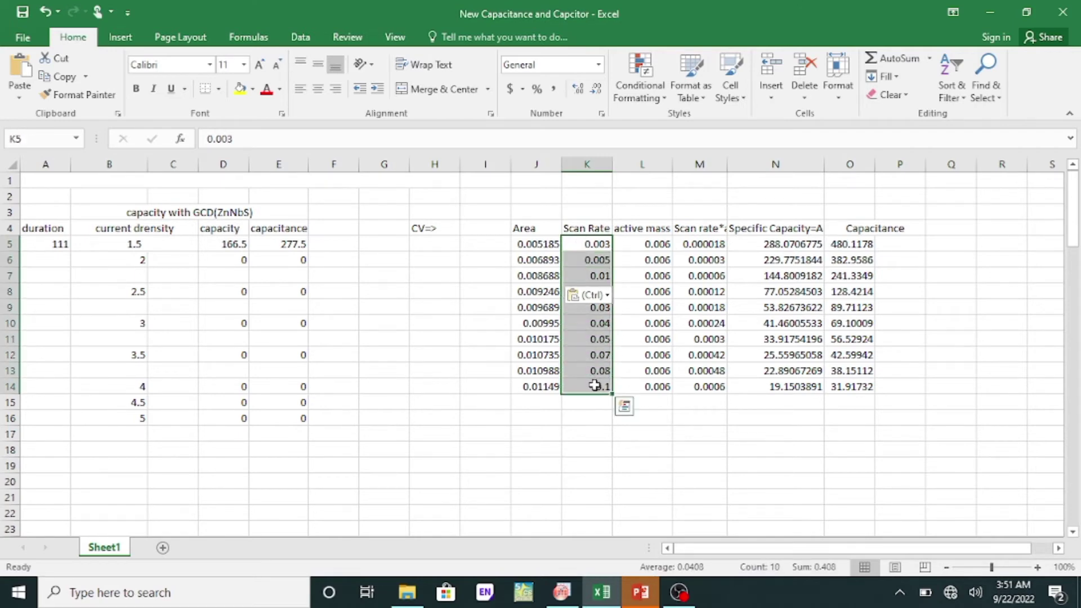
{"action": "right_click", "coordinate": [598, 388]}
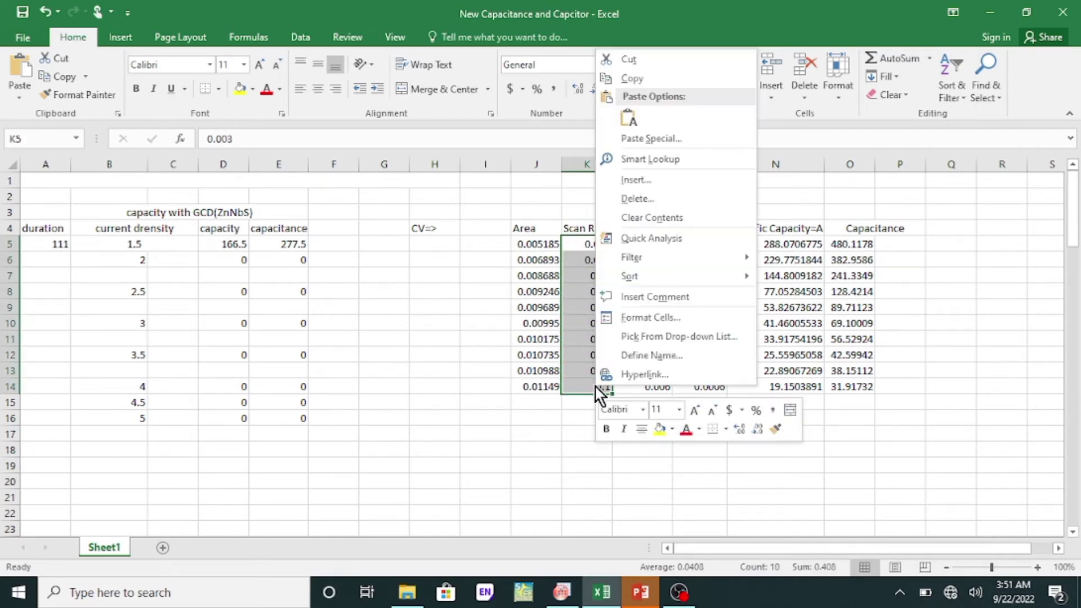
{"action": "left_click", "coordinate": [632, 78]}
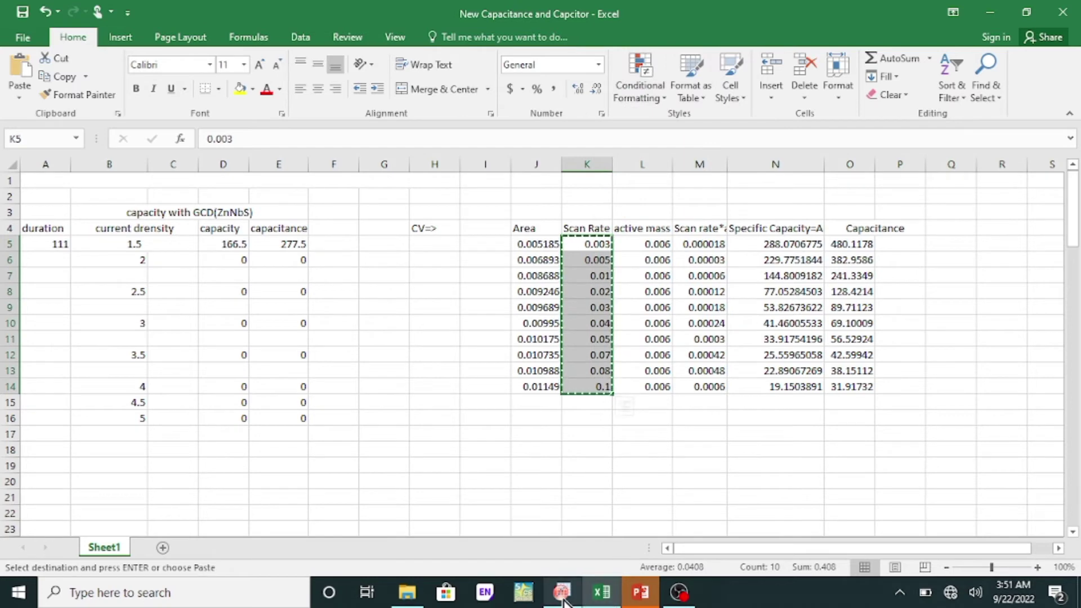
Switch to OriginPro and paste the copied scan rates into column A(X) of Book1, starting at row 1.
{"action": "left_click", "coordinate": [562, 598]}
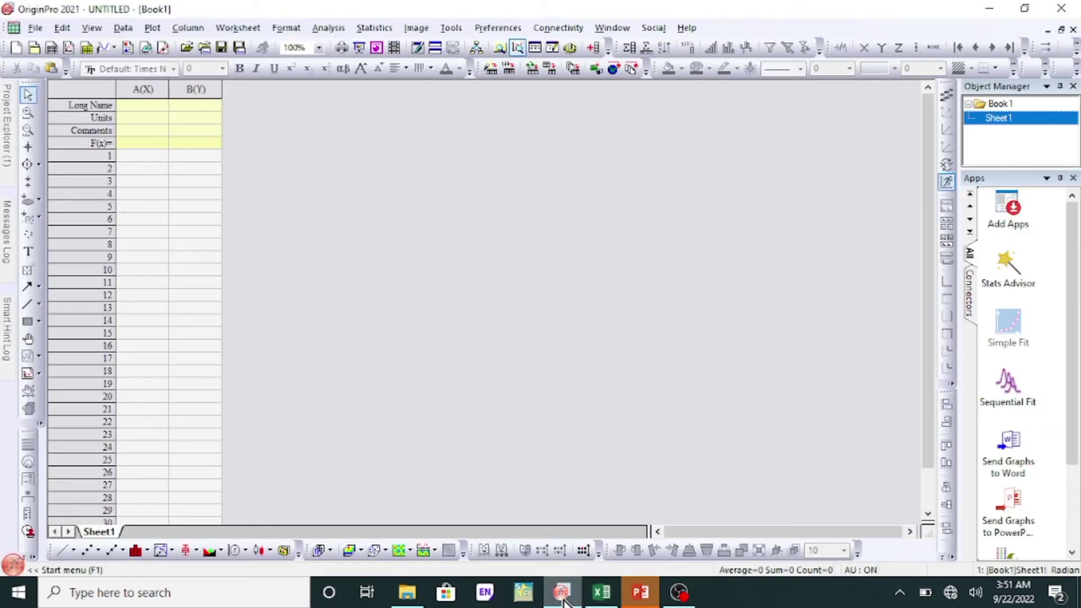
{"action": "left_click", "coordinate": [138, 157]}
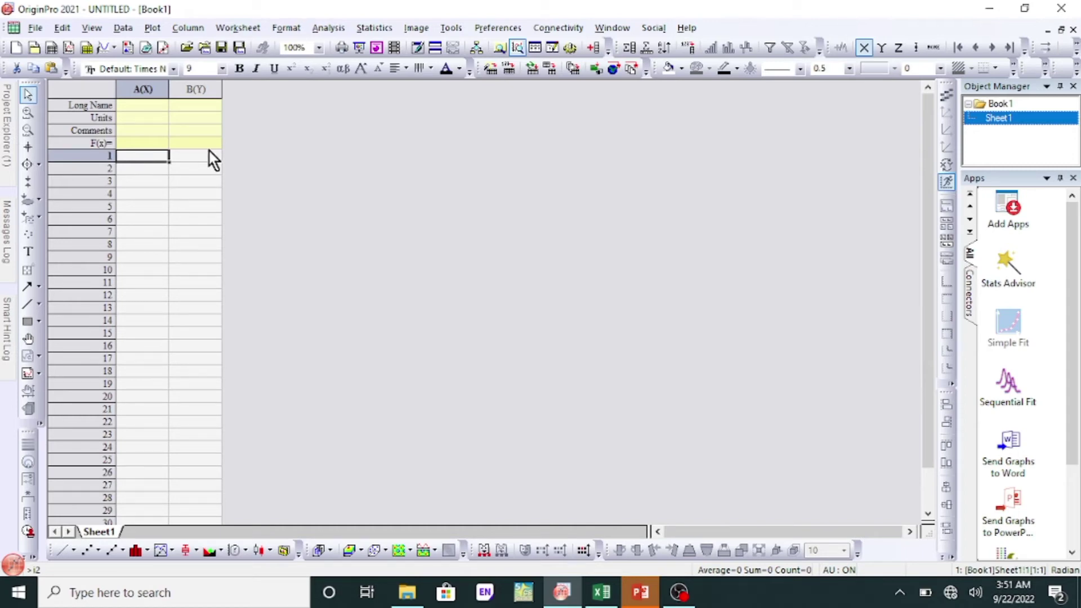
{"action": "right_click", "coordinate": [160, 160]}
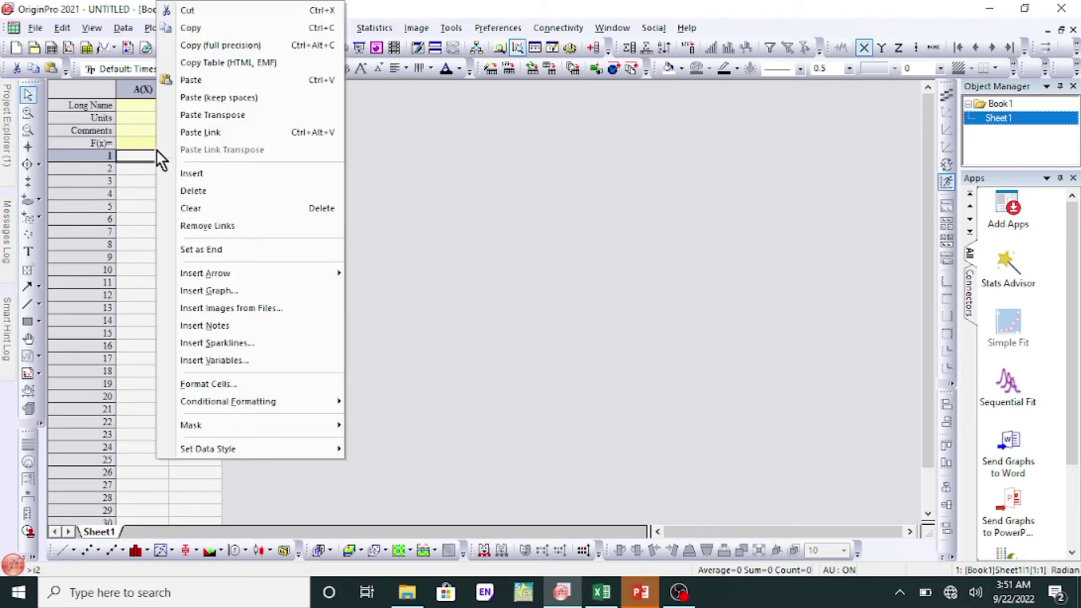
{"action": "left_click", "coordinate": [189, 79]}
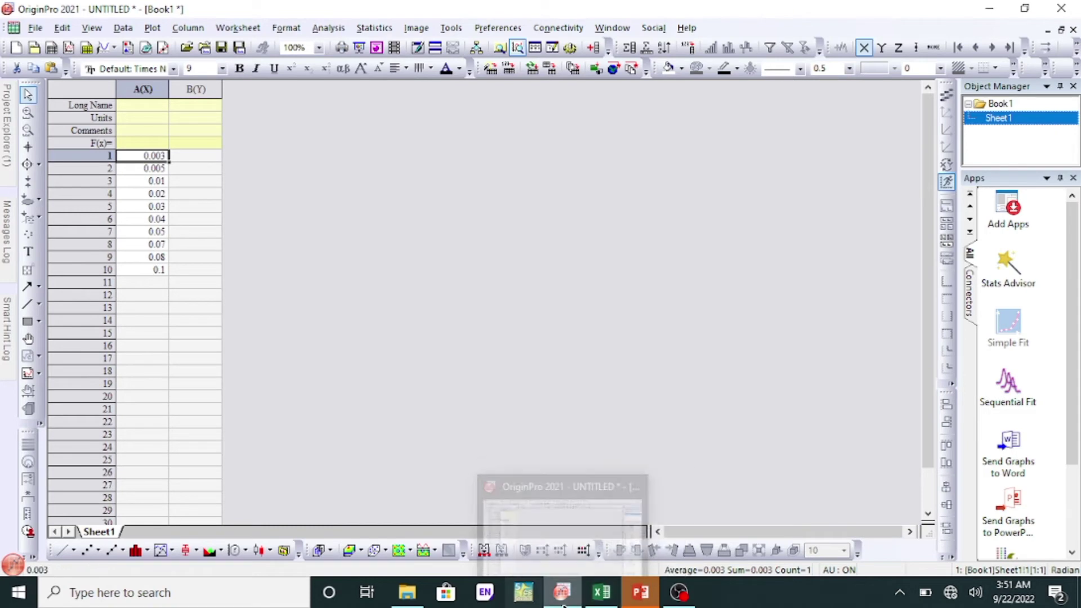
Switch to Excel and copy the ten Specific Capacity values in N5:N14.
{"action": "left_click", "coordinate": [601, 592]}
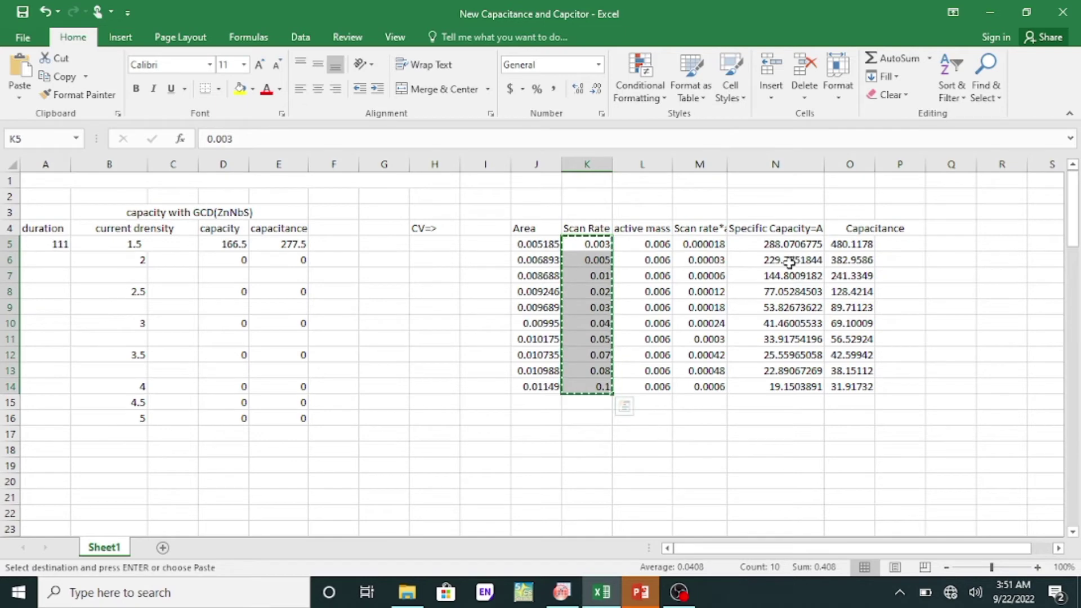
{"action": "left_click", "coordinate": [755, 243]}
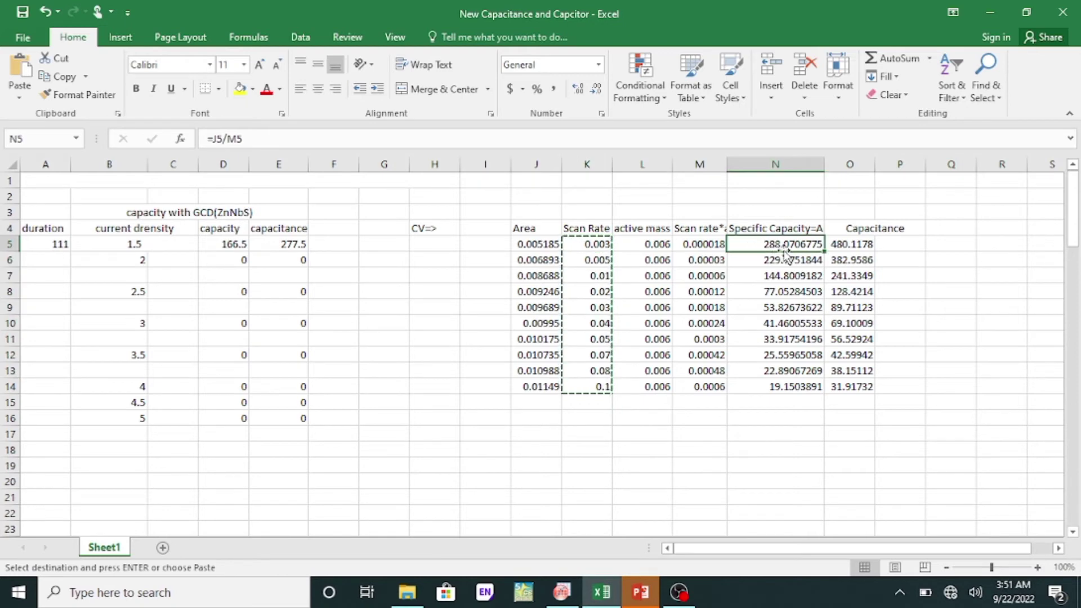
{"action": "left_click_drag", "start_coordinate": [783, 246], "coordinate": [786, 341]}
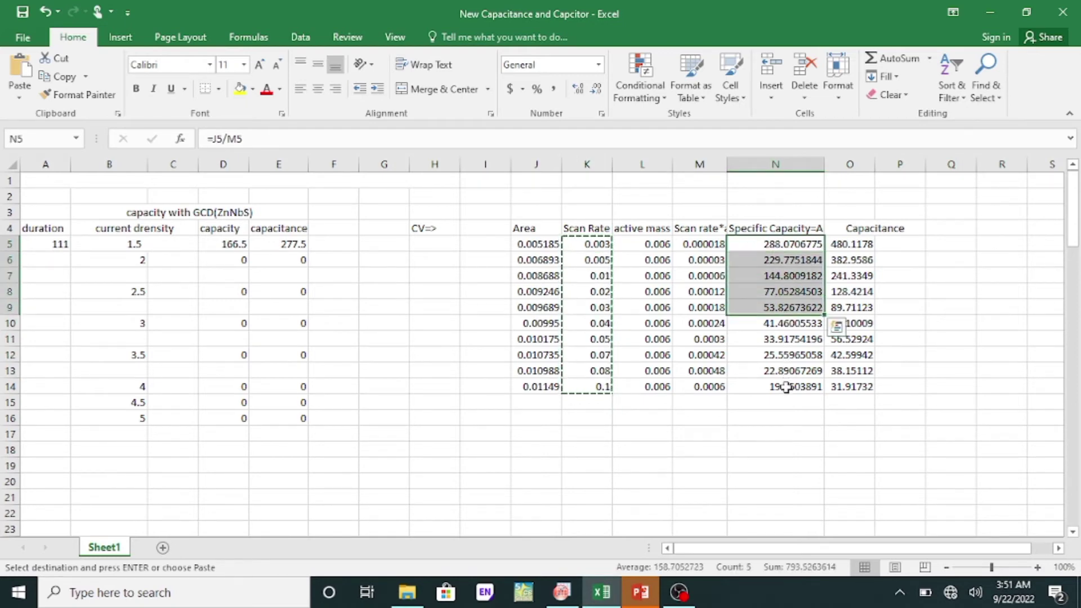
{"action": "left_click", "coordinate": [785, 386]}
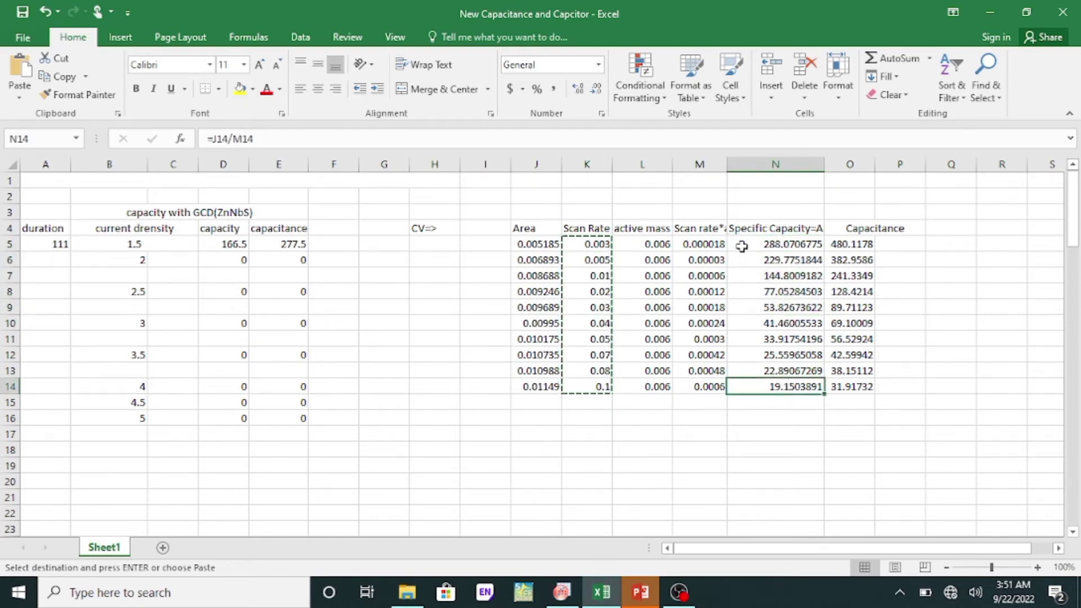
{"action": "left_click_drag", "start_coordinate": [742, 246], "coordinate": [769, 389]}
{"action": "right_click", "coordinate": [770, 390]}
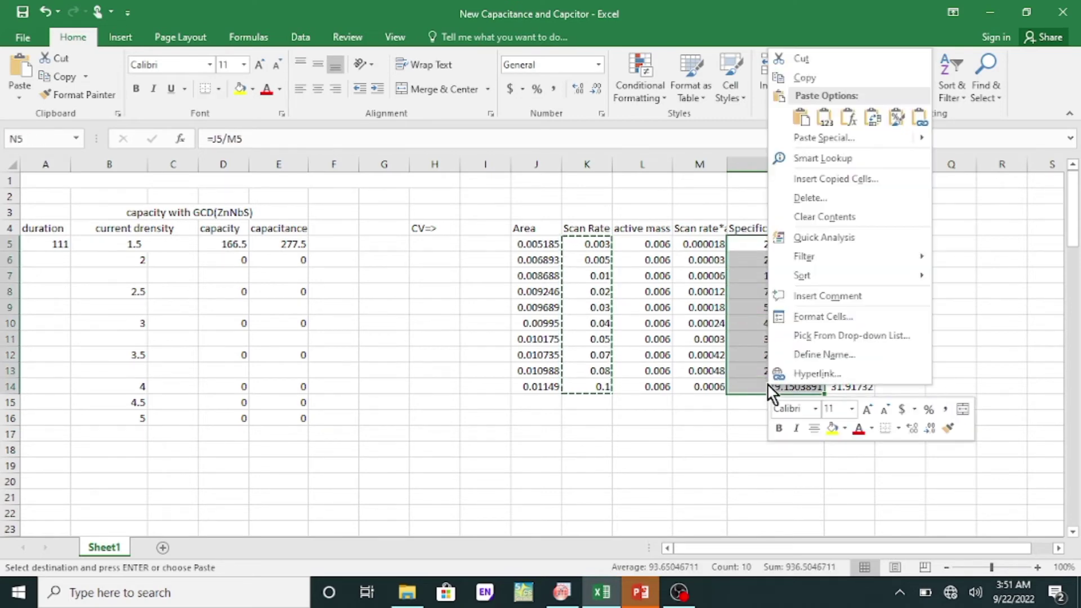
{"action": "left_click", "coordinate": [800, 78]}
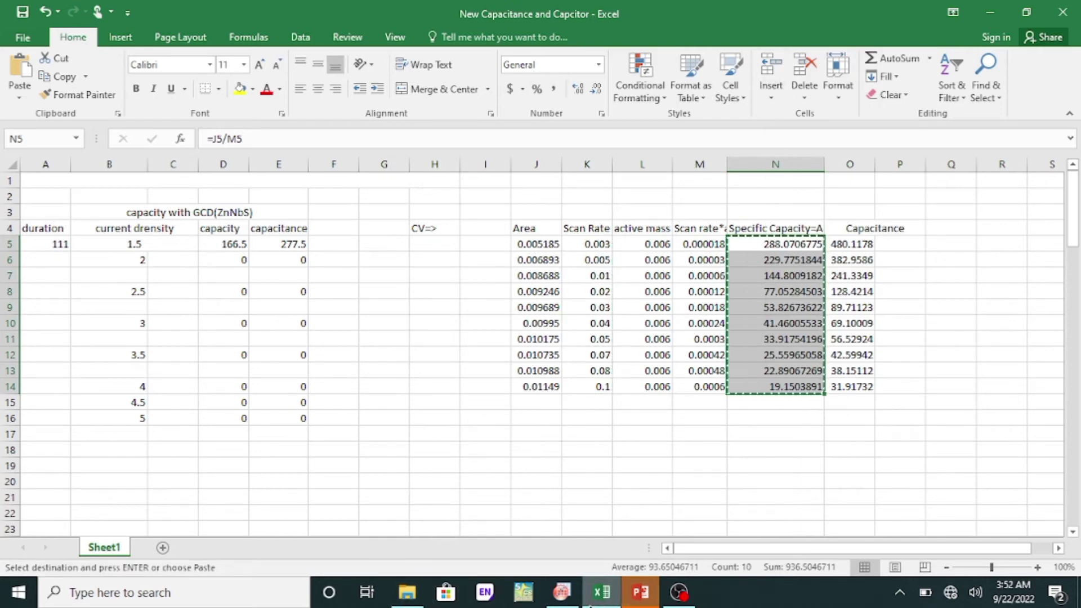
Switch to OriginPro and paste the copied specific capacities into column B(Y), starting at row 1.
{"action": "left_click", "coordinate": [562, 591]}
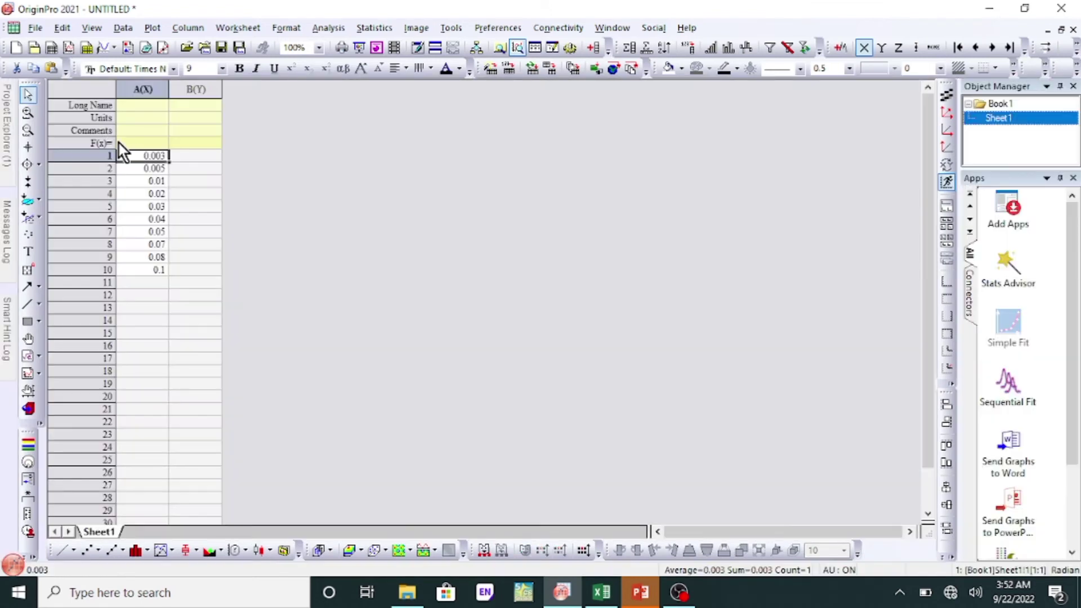
{"action": "left_click", "coordinate": [188, 155]}
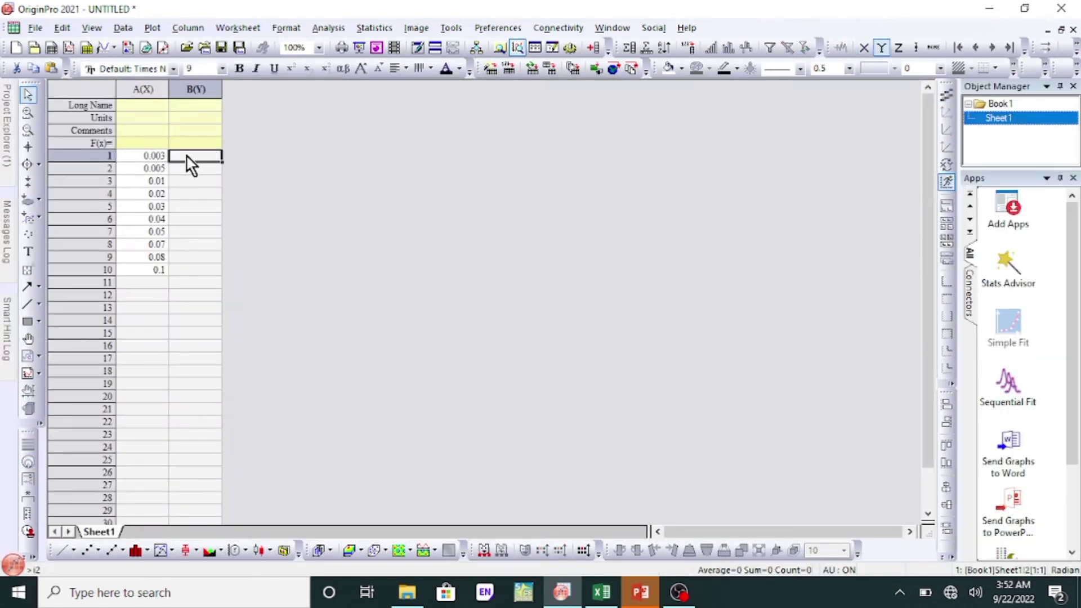
{"action": "right_click", "coordinate": [188, 156]}
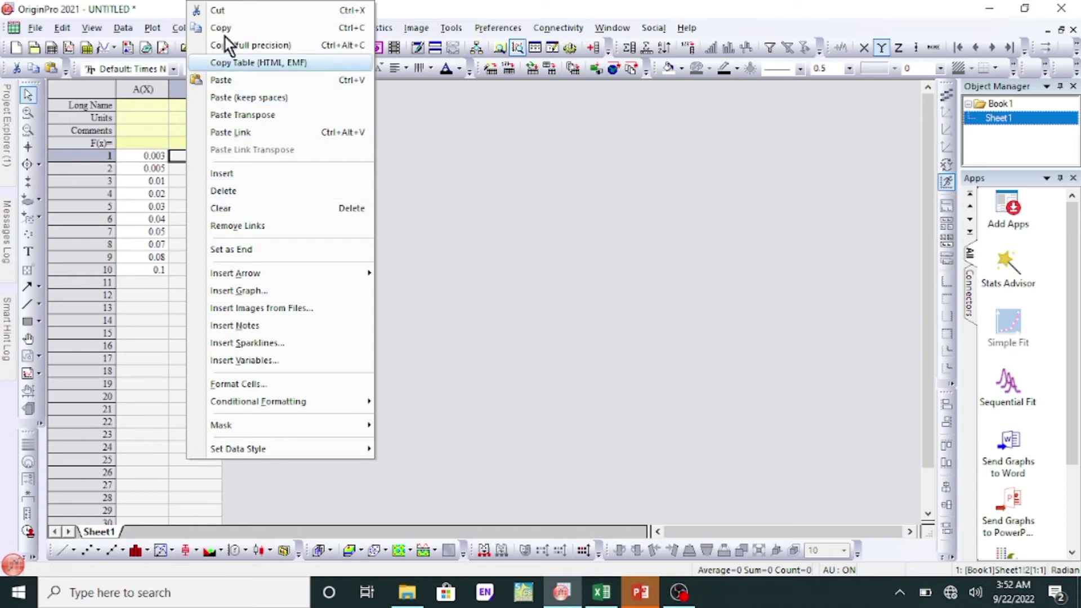
{"action": "left_click", "coordinate": [223, 81]}
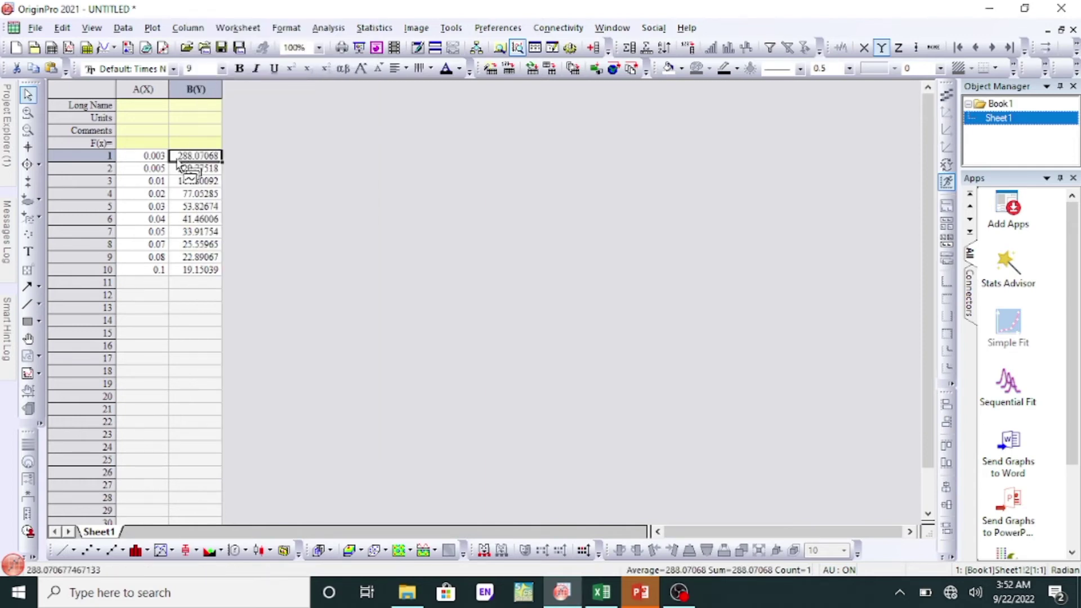
Enter "Real Device" as the comment of column B(Y).
{"action": "left_click", "coordinate": [174, 131]}
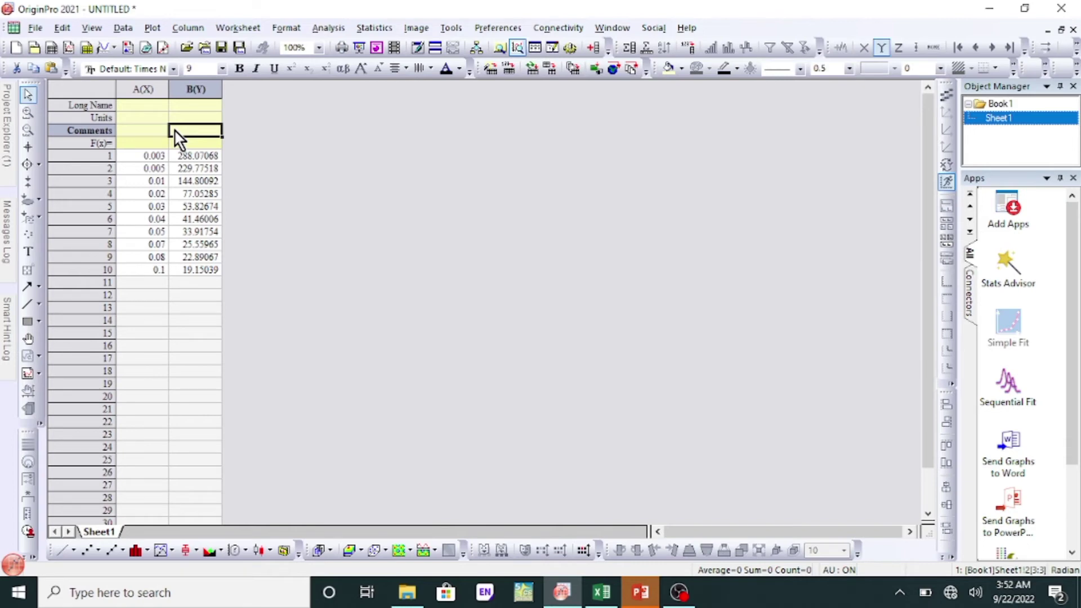
{"action": "type", "text": "%R"}
{"action": "key", "text": "BackSpace"}
{"action": "key", "text": "BackSpace"}
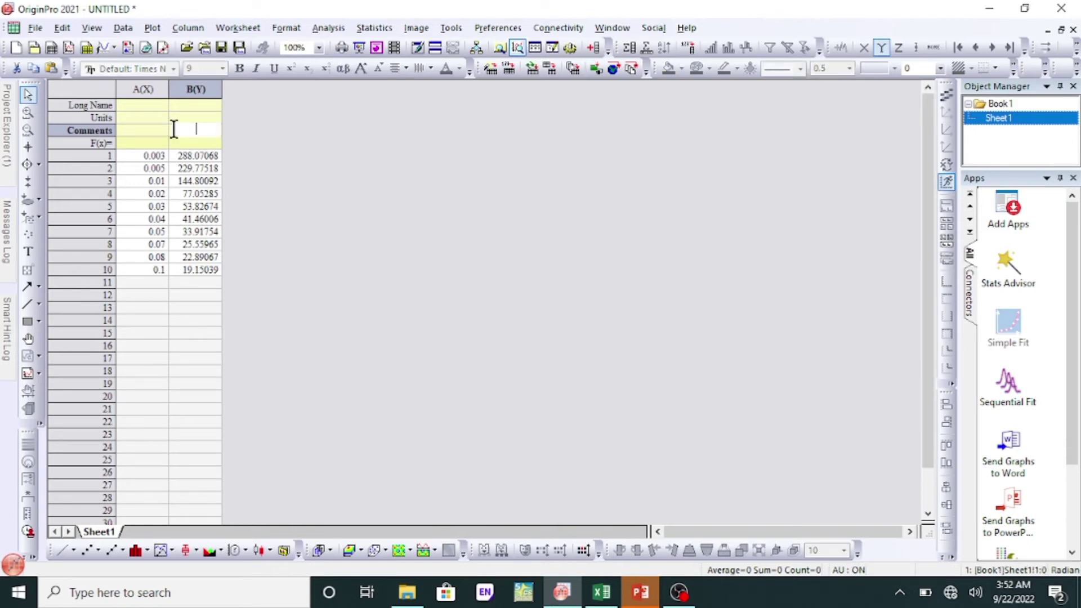
{"action": "type", "text": "Real Device"}
Enter "Scan Rate (C/g)" as the long name of column A(X).
{"action": "left_click", "coordinate": [147, 104]}
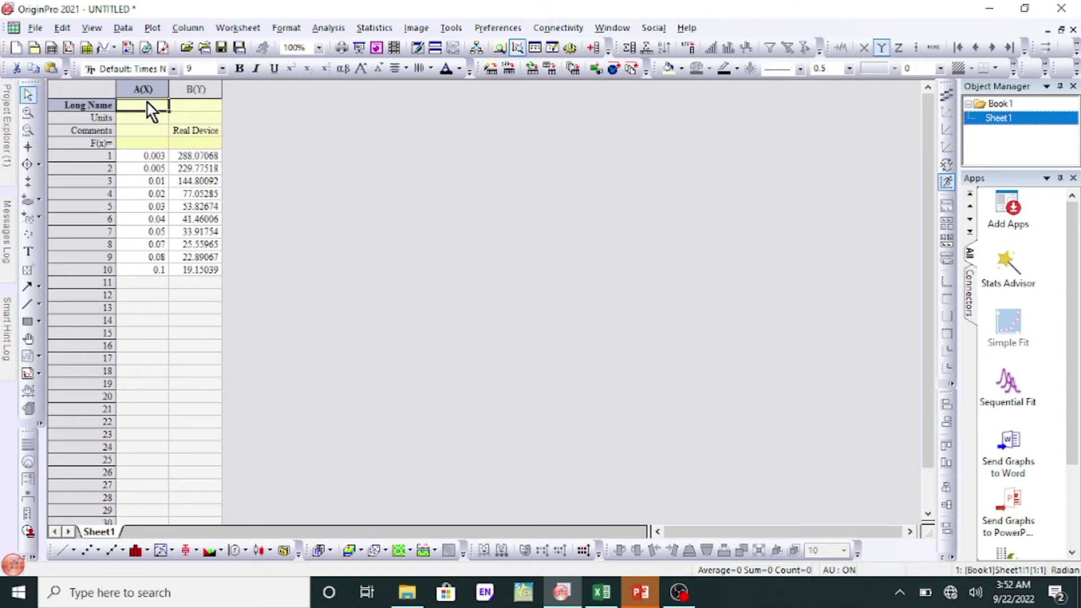
{"action": "type", "text": "S"}
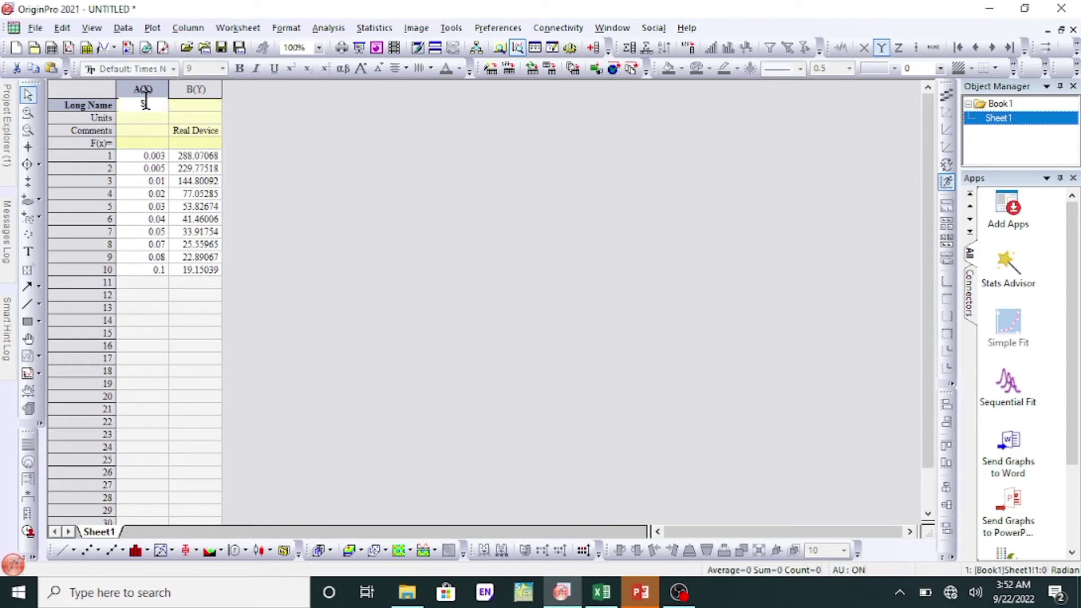
{"action": "type", "text": "can Rate (C"}
Enter "Specific Capacity (C/g)" as the long name of column B(Y).
{"action": "left_click", "coordinate": [193, 104]}
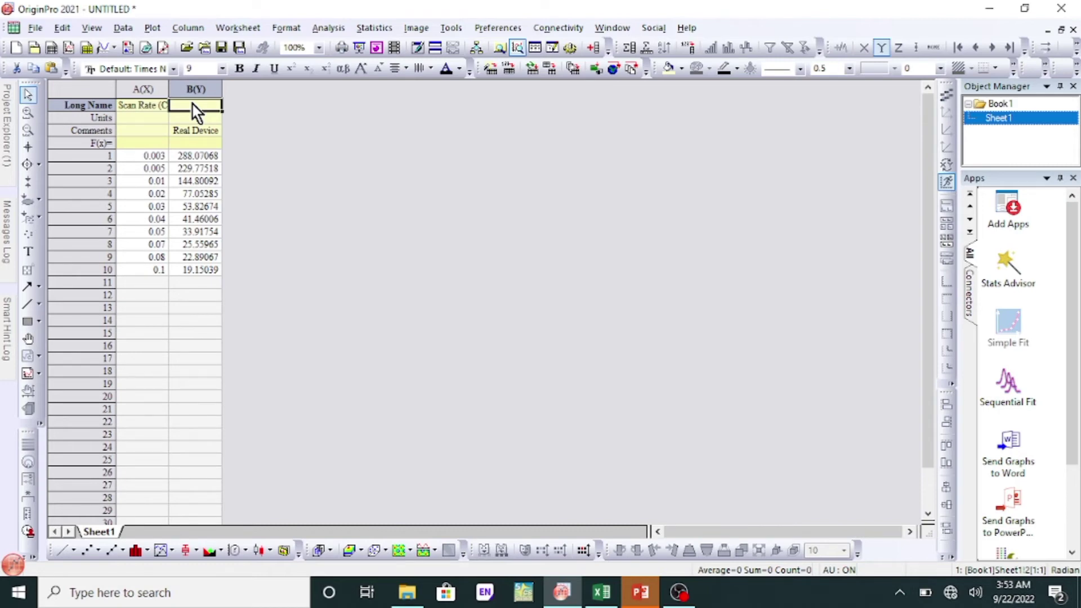
{"action": "double_click", "coordinate": [192, 104]}
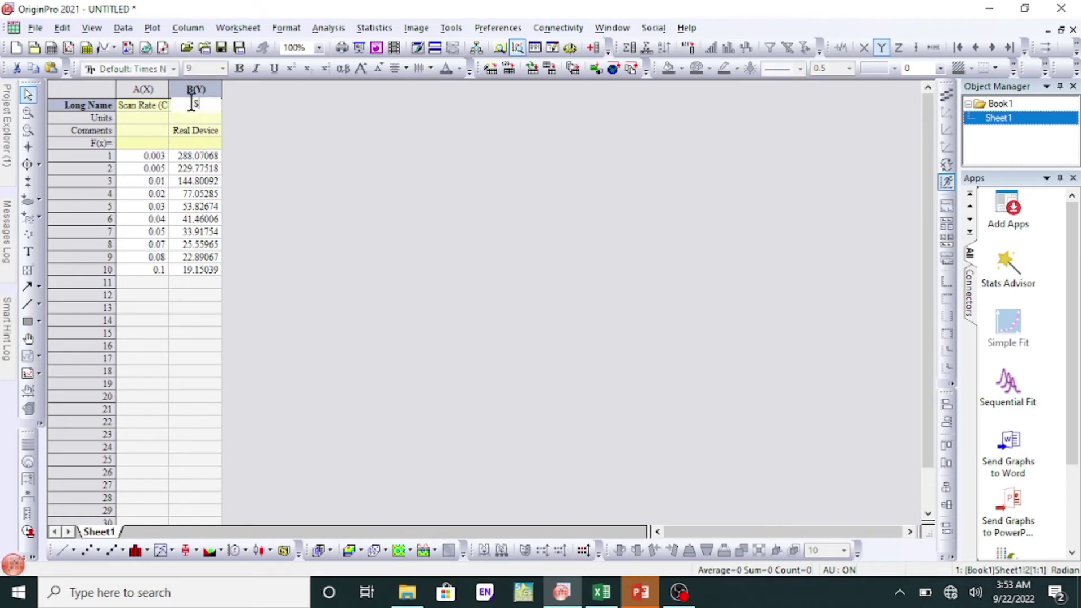
{"action": "type", "text": "S"}
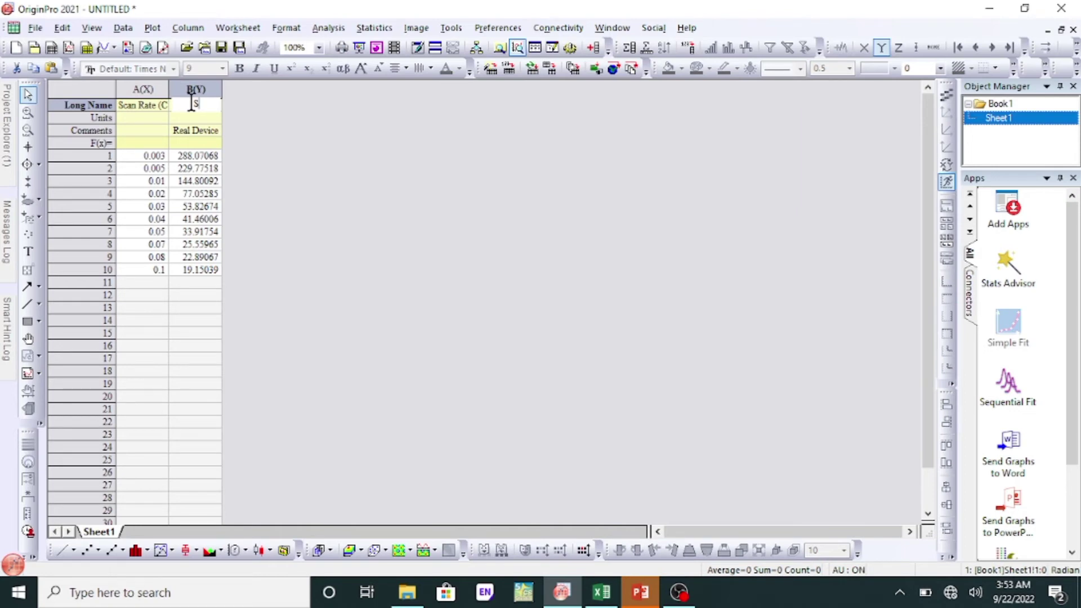
{"action": "type", "text": "pecific Capacity"}
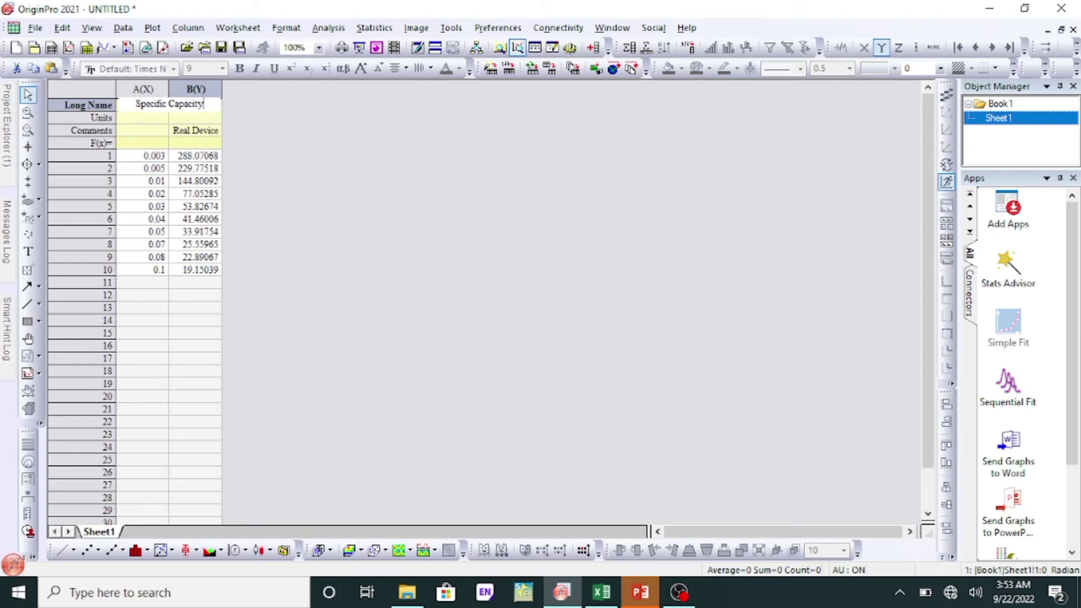
{"action": "type", "text": " ("}
{"action": "type", "text": "C/g)"}
Correct the unit in column A(X)'s long name so that it reads "Scan Rate (V/s)".
{"action": "left_click", "coordinate": [142, 105]}
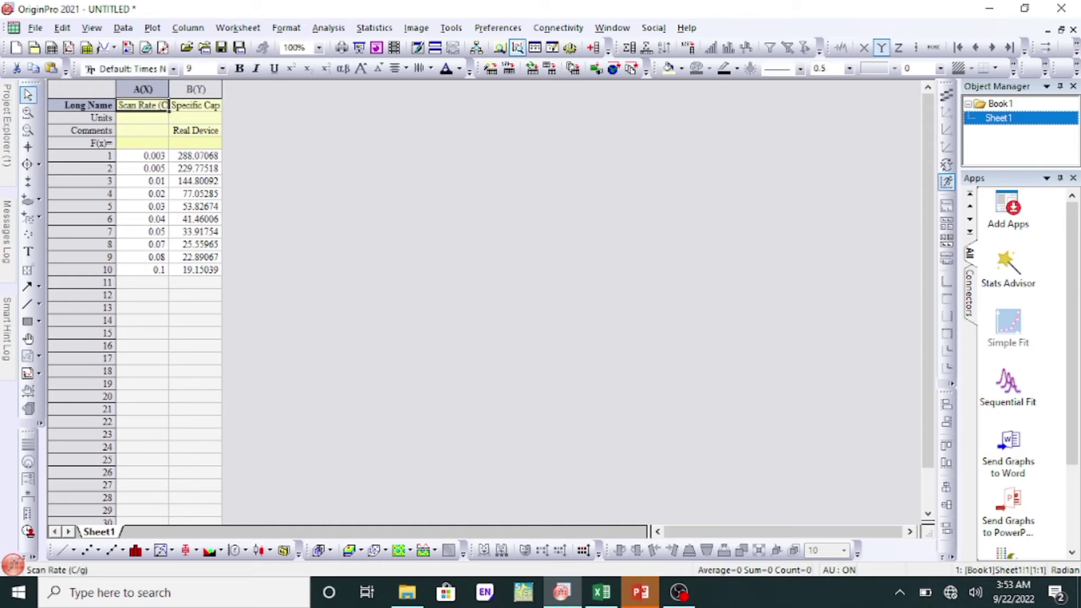
{"action": "double_click", "coordinate": [147, 106]}
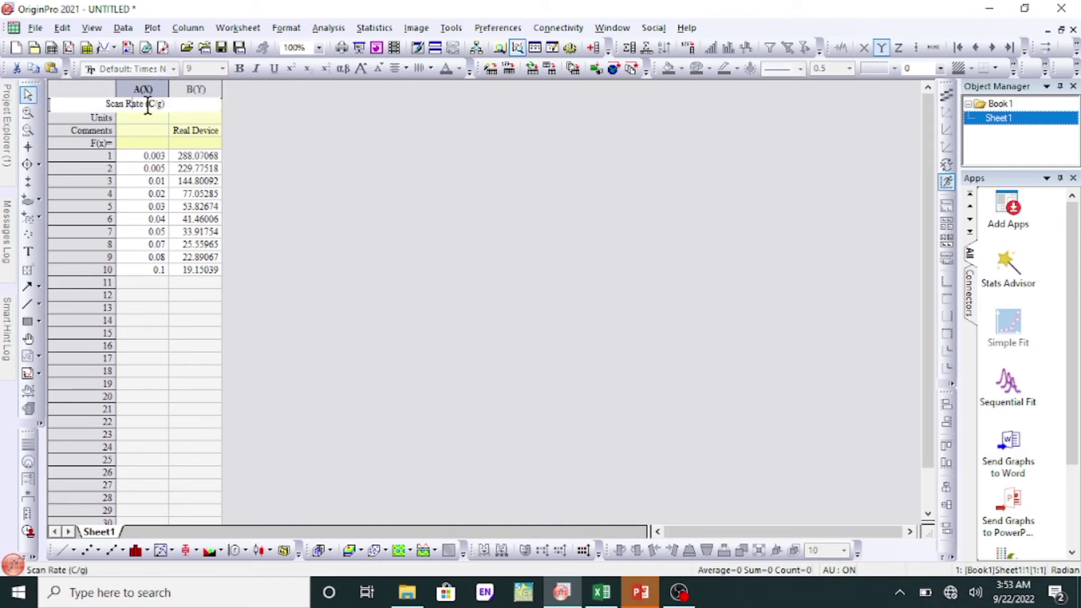
{"action": "left_click_drag", "start_coordinate": [149, 106], "coordinate": [160, 106]}
{"action": "type", "text": "V/"}
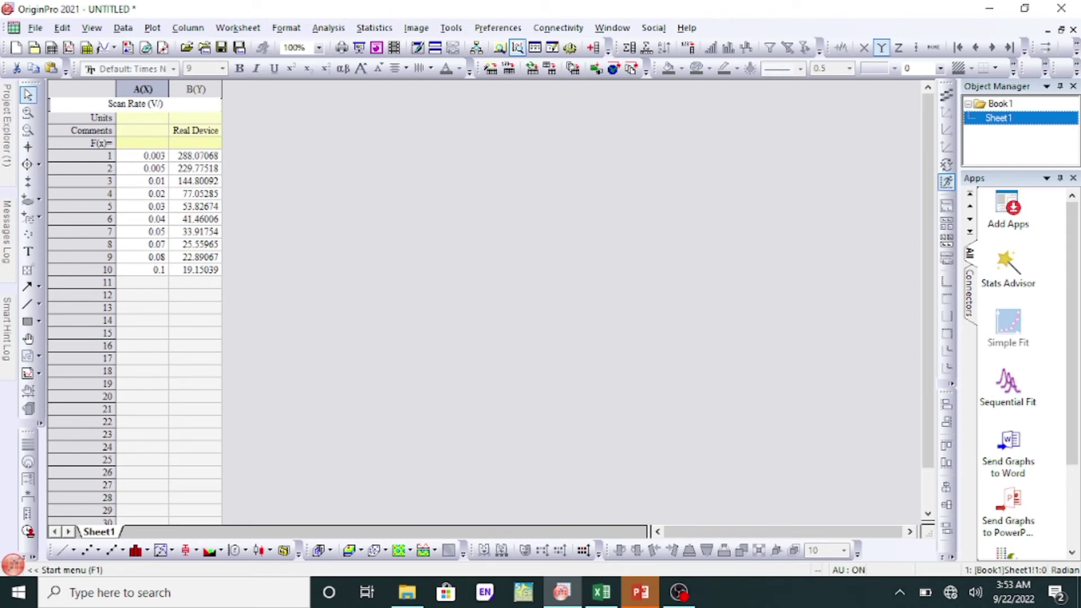
{"action": "type", "text": "s"}
{"action": "left_click", "coordinate": [172, 129]}
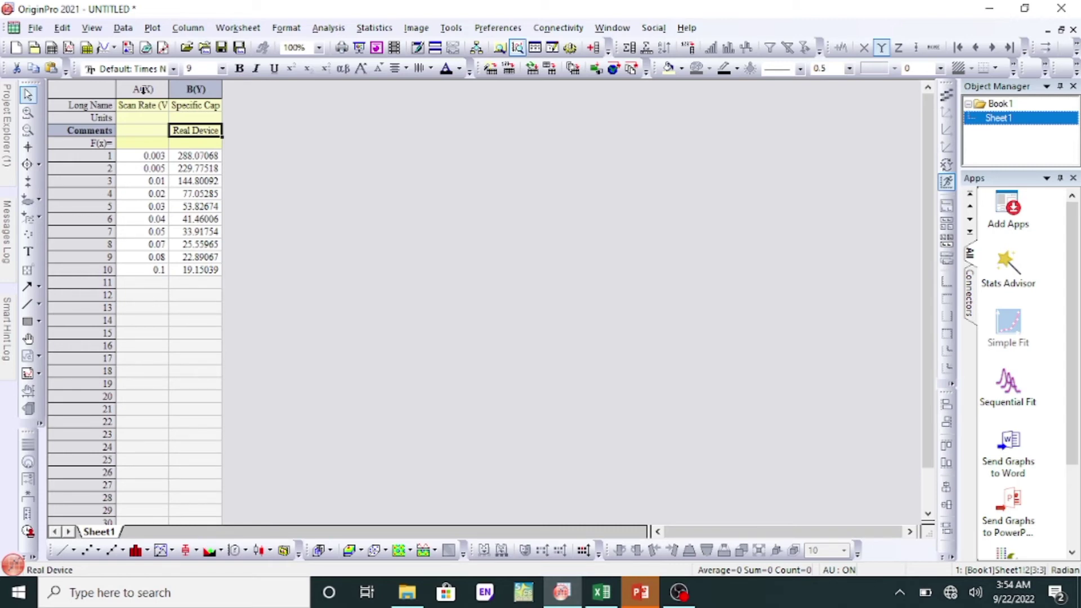
Plot specific capacity against scan rate from columns A(X) and B(Y) as a line and symbol graph.
{"action": "left_click", "coordinate": [144, 90]}
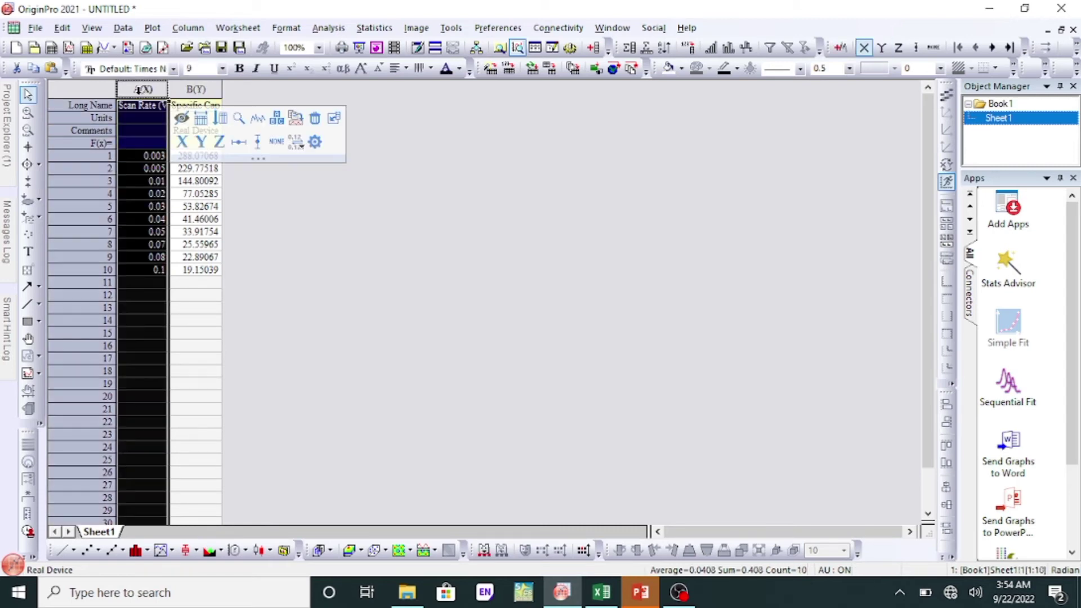
{"action": "left_click_drag", "start_coordinate": [142, 88], "coordinate": [192, 92]}
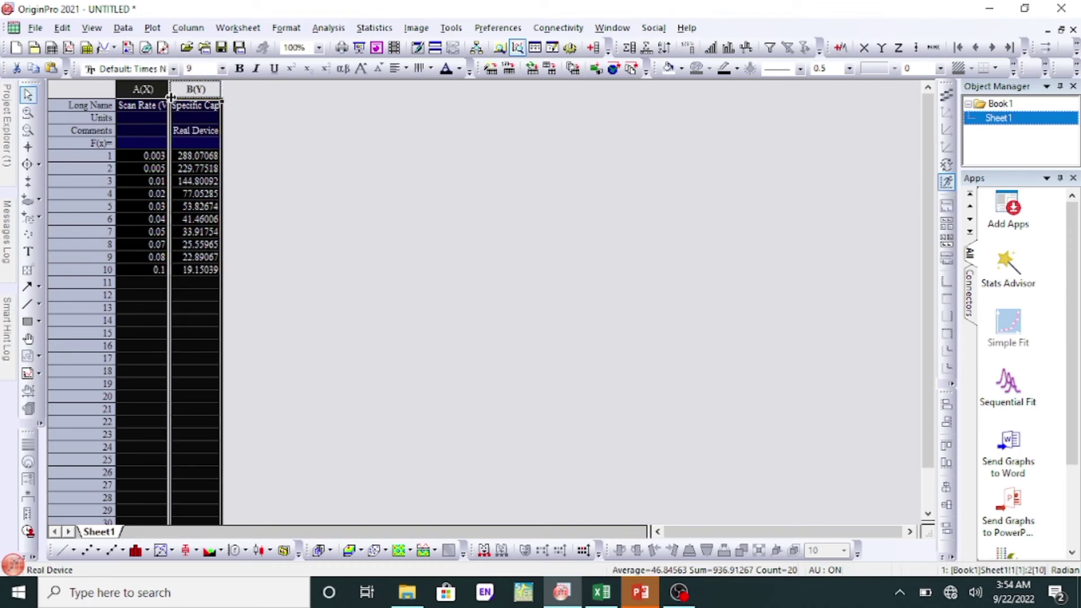
{"action": "left_click", "coordinate": [111, 549]}
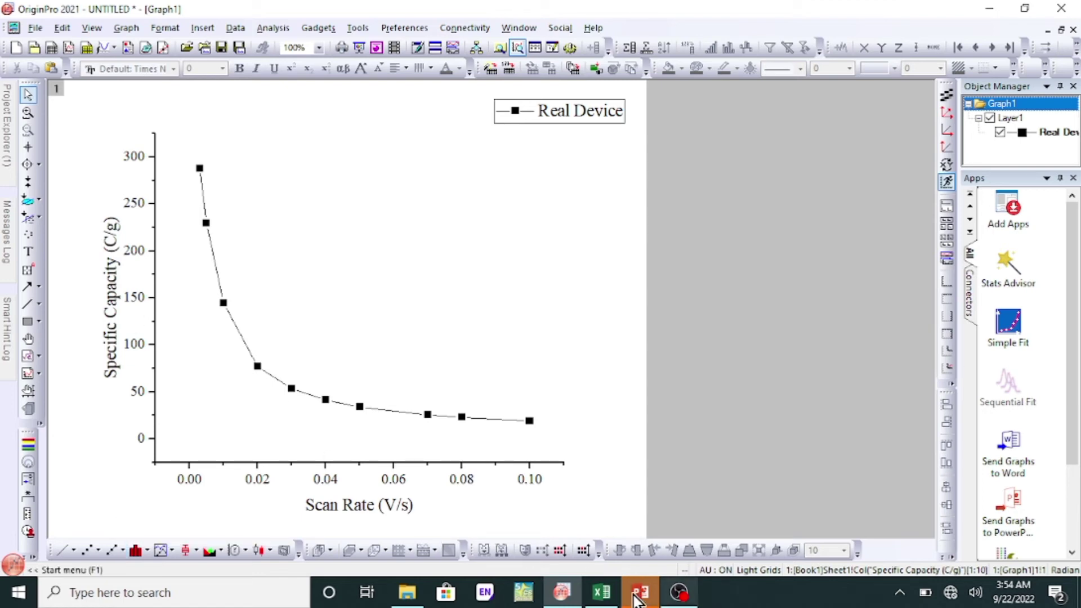
Set the Real Device curve's line width to 5 and its line color to dark blue.
{"action": "right_click", "coordinate": [204, 200]}
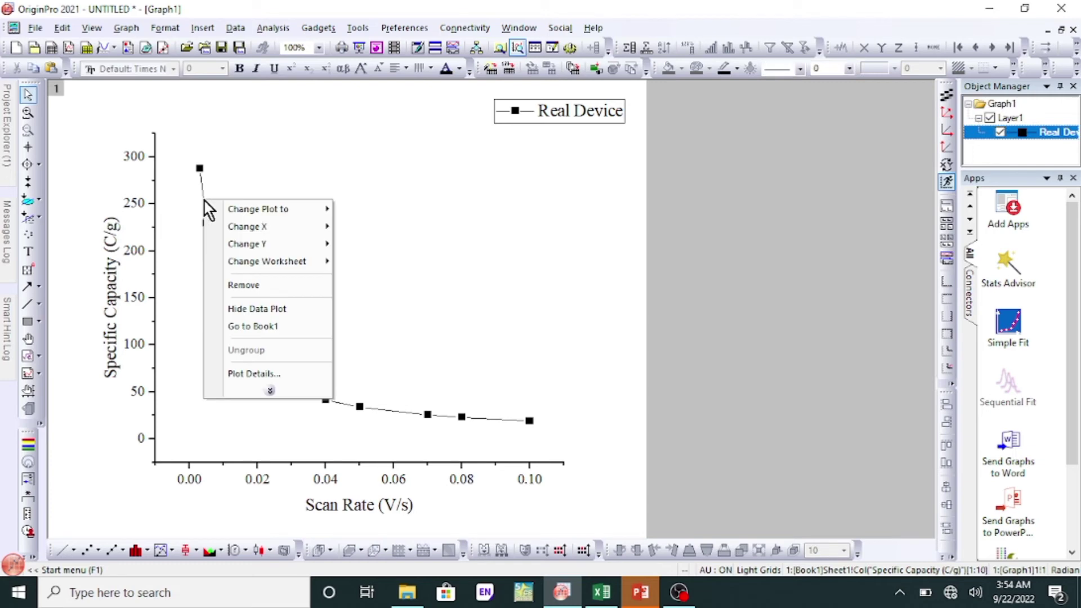
{"action": "key", "text": "Escape"}
{"action": "left_click", "coordinate": [202, 188]}
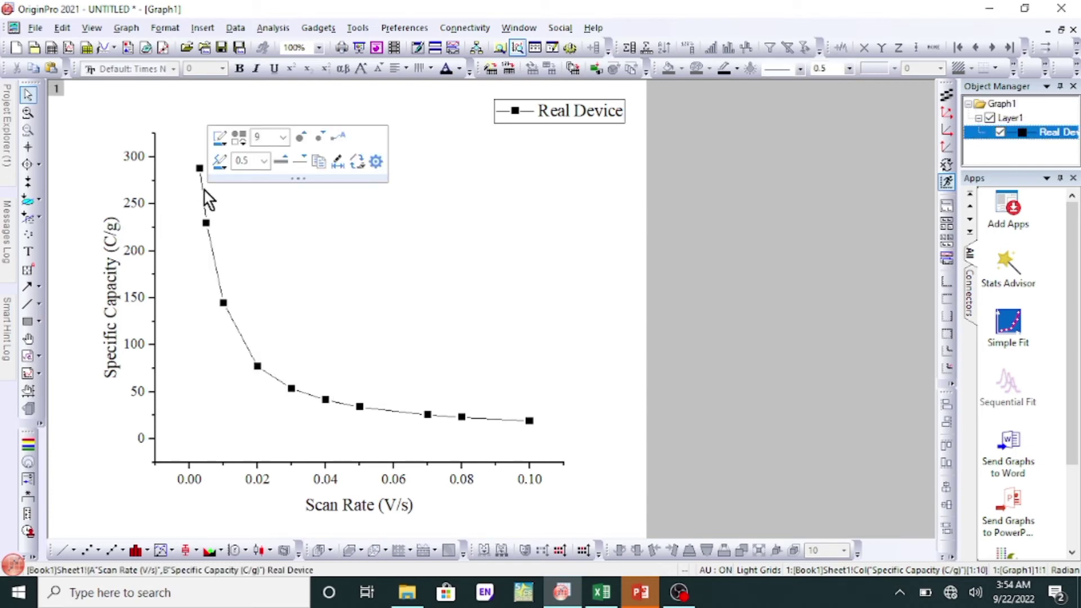
{"action": "left_click", "coordinate": [263, 162]}
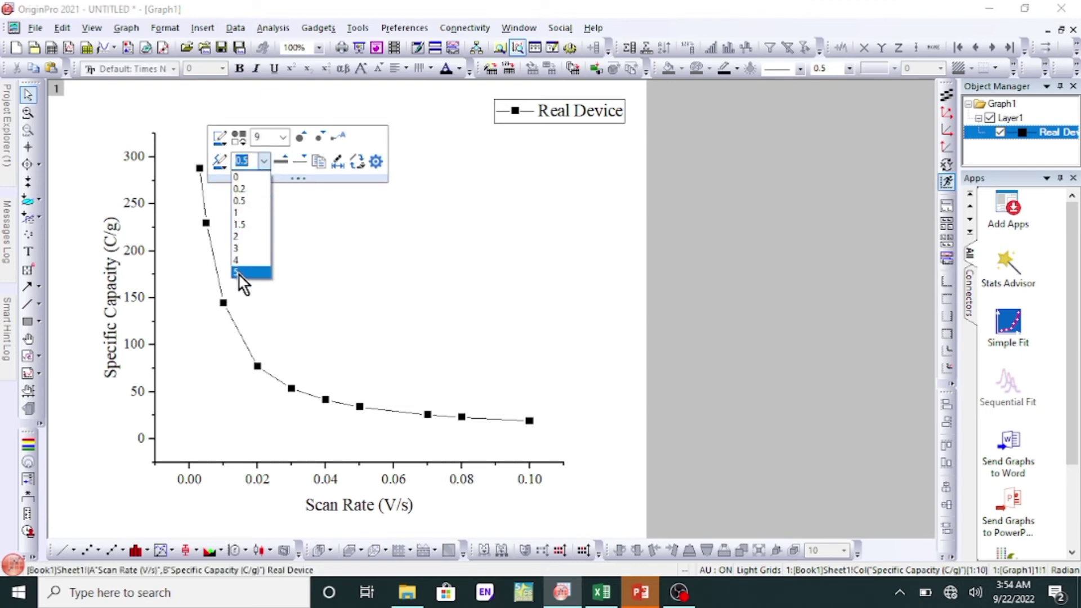
{"action": "left_click", "coordinate": [240, 274]}
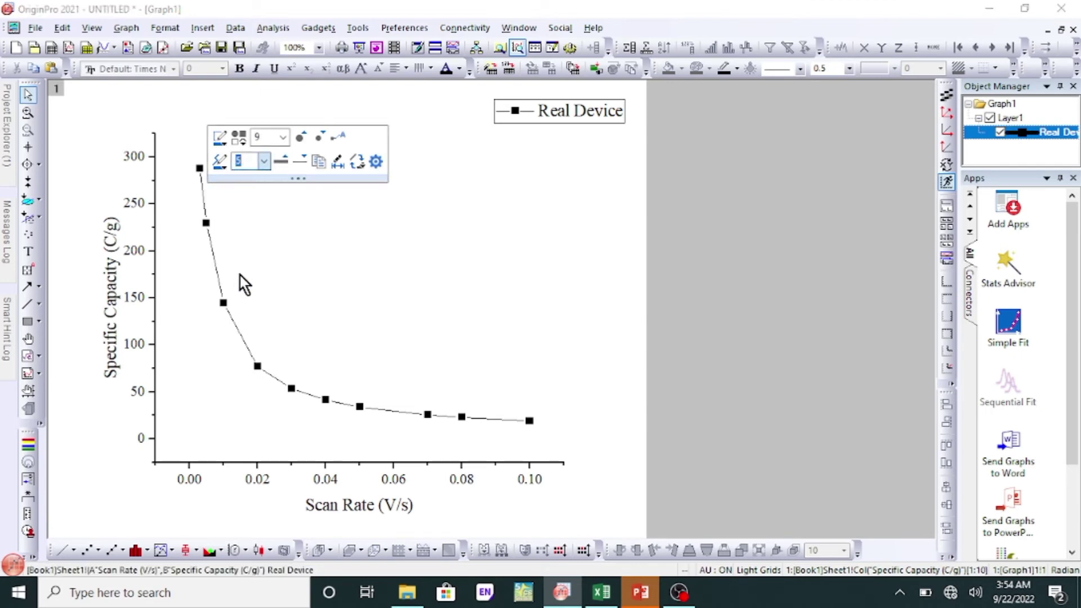
{"action": "left_click", "coordinate": [220, 161]}
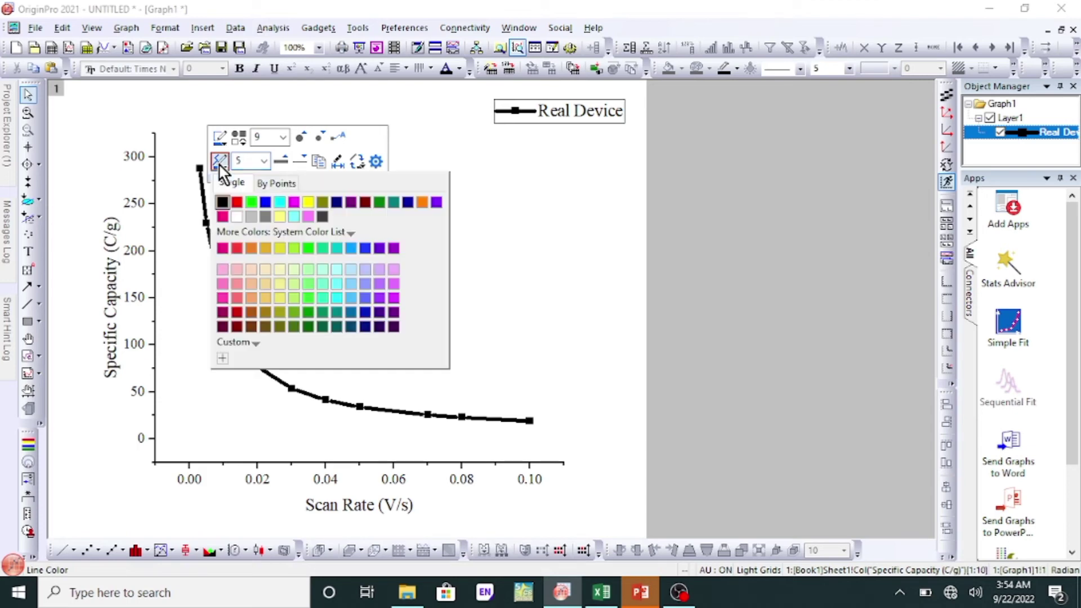
{"action": "left_click", "coordinate": [408, 203]}
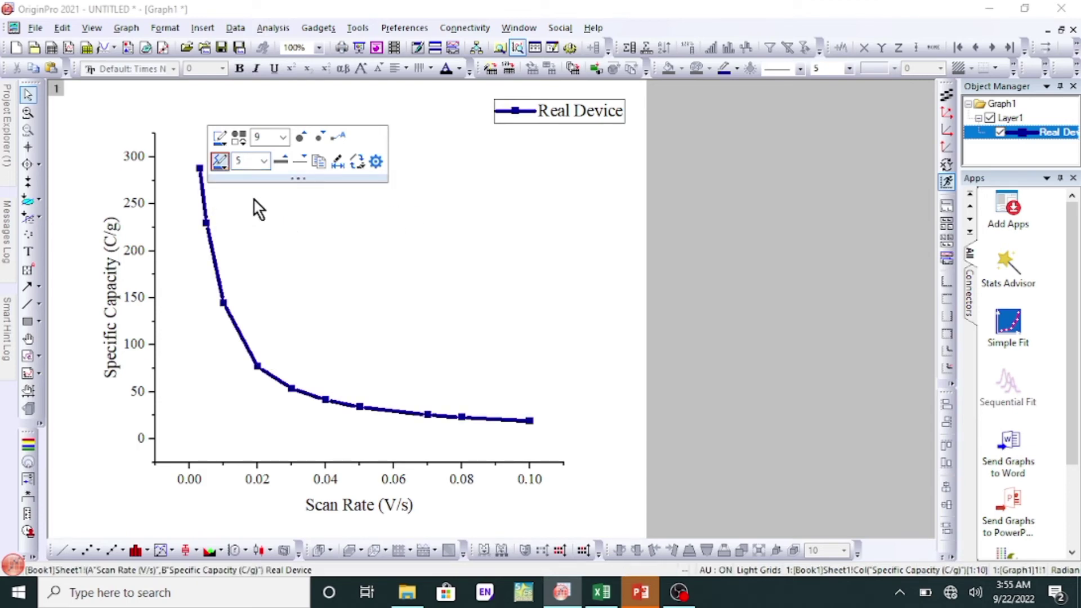
Change the curve's data point symbols to shaded spheres and set the symbol size to 15.
{"action": "left_click", "coordinate": [243, 141]}
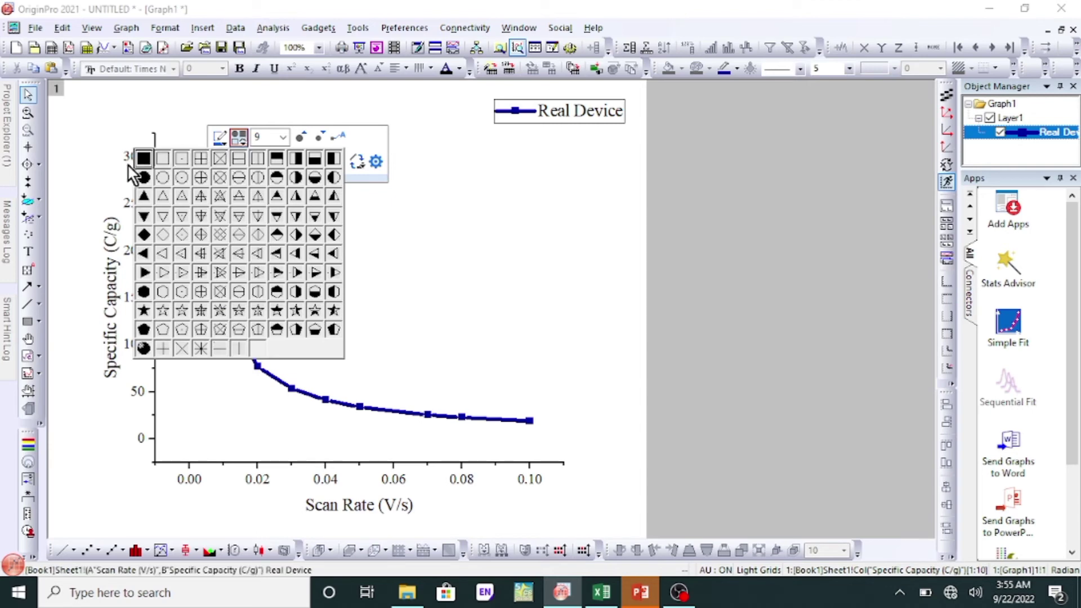
{"action": "left_click", "coordinate": [149, 347]}
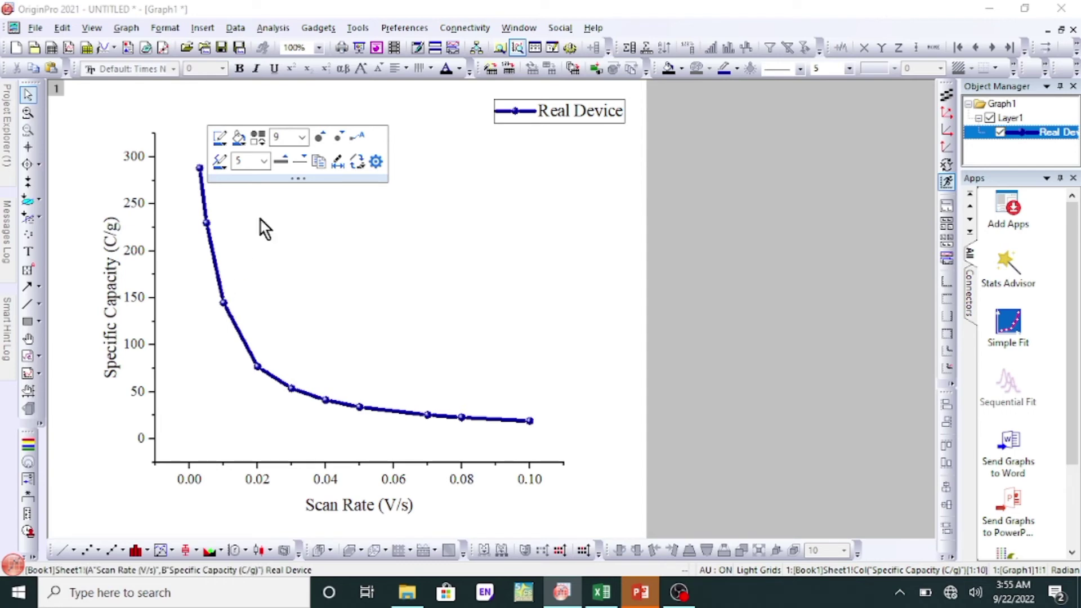
{"action": "left_click", "coordinate": [302, 138]}
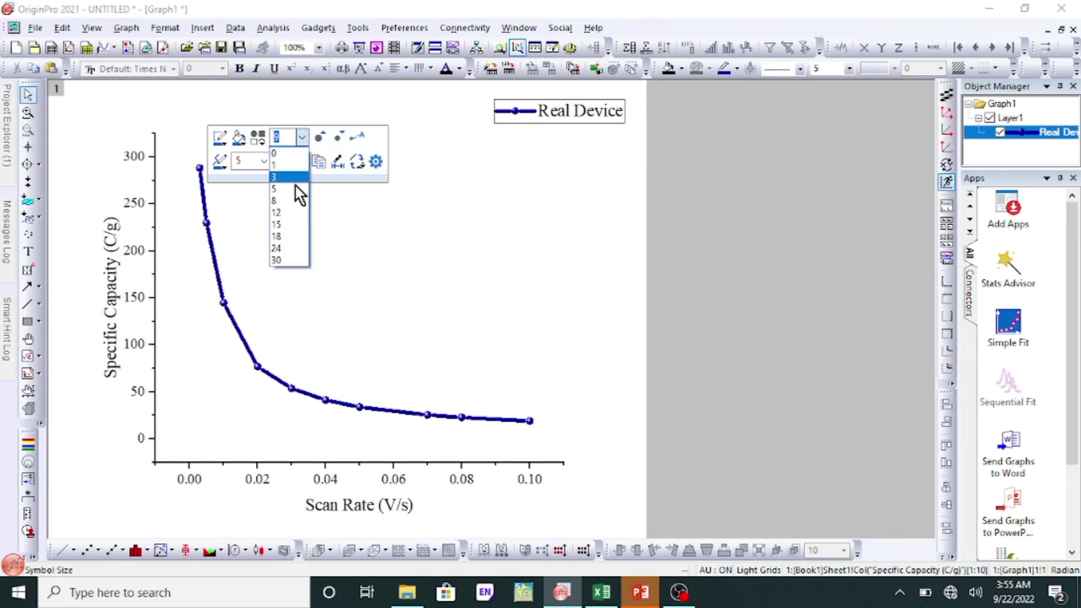
{"action": "left_click", "coordinate": [284, 225]}
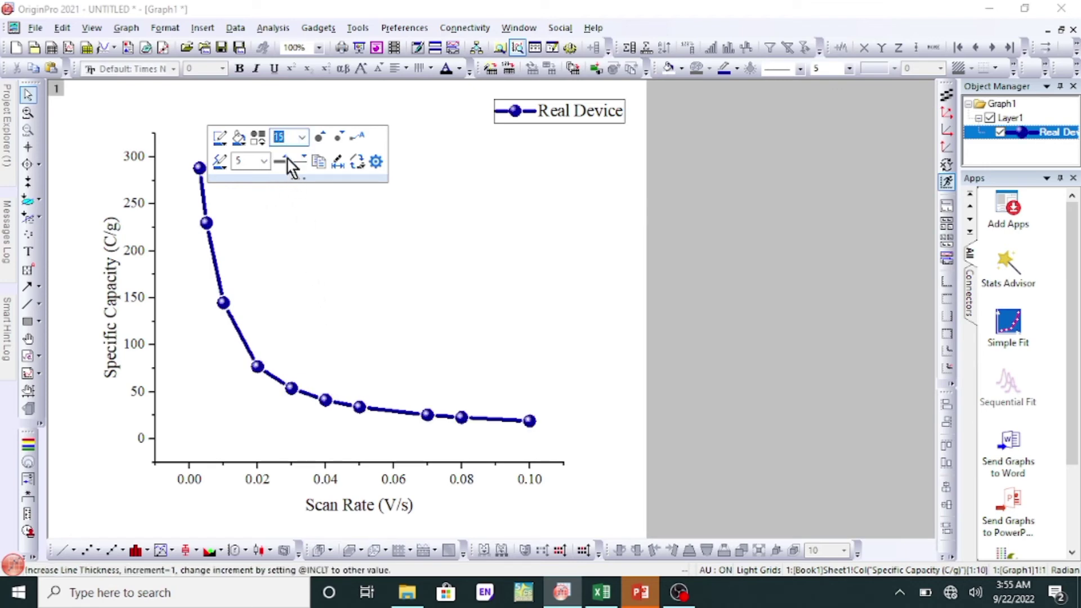
{"action": "left_click", "coordinate": [305, 243]}
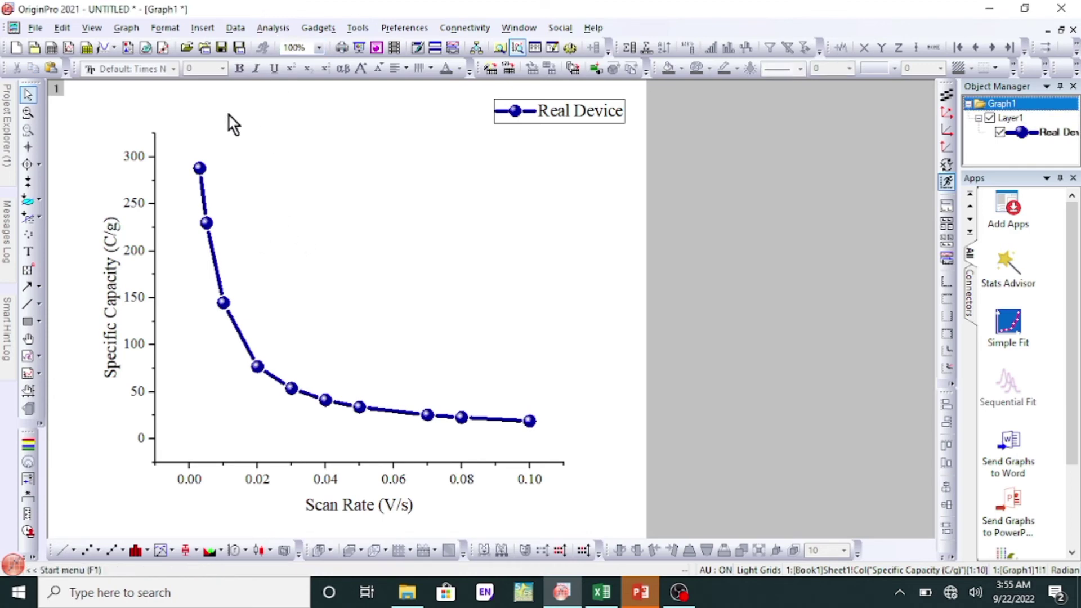
Set the horizontal Scan Rate axis scale to start from 0 and apply the change.
{"action": "right_click", "coordinate": [156, 179]}
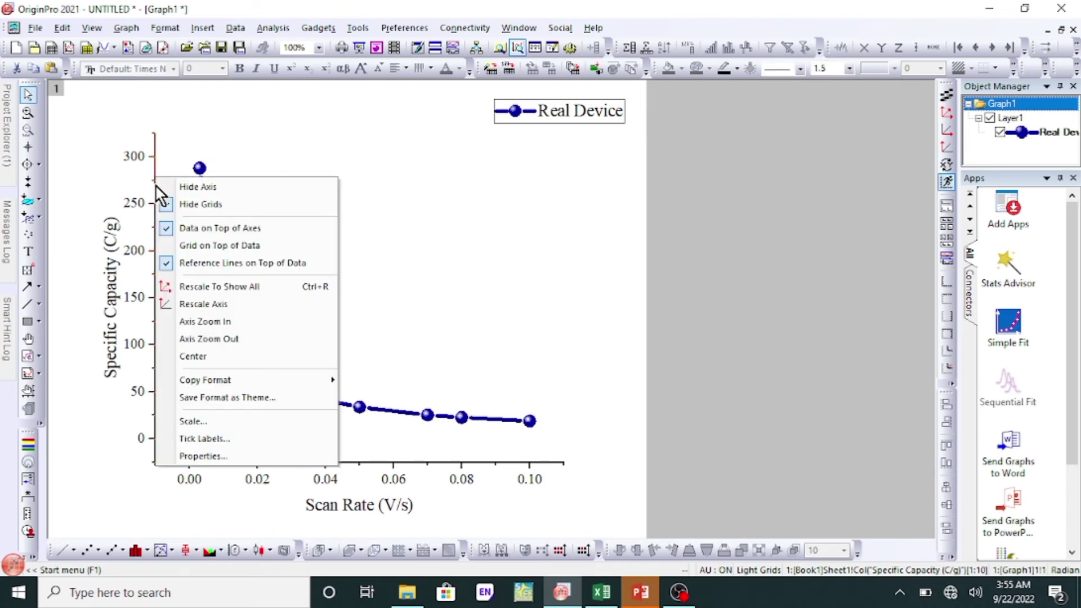
{"action": "left_click", "coordinate": [195, 423]}
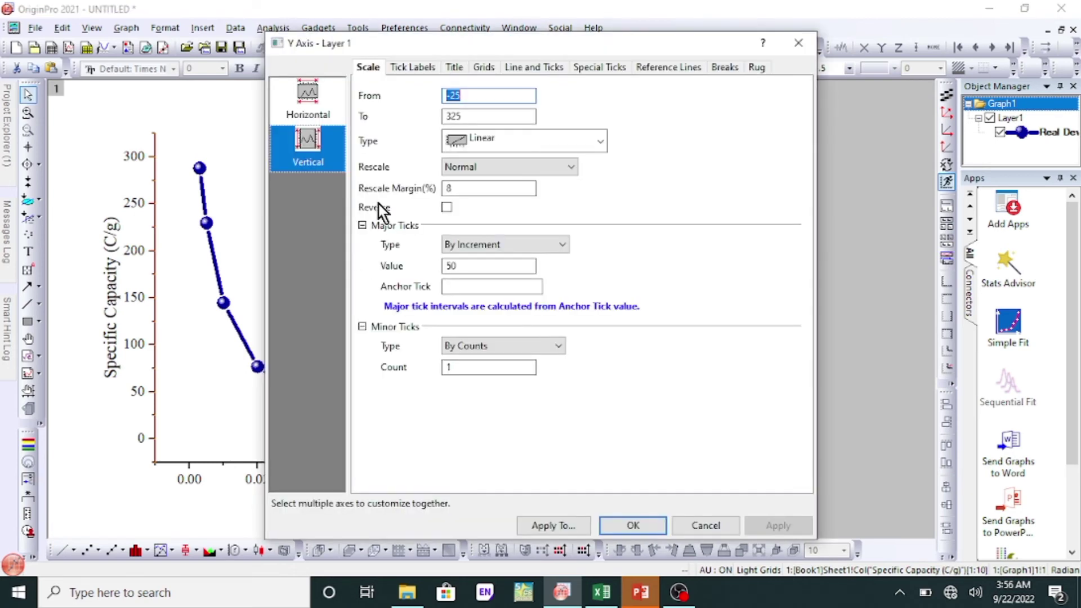
{"action": "left_click", "coordinate": [308, 98]}
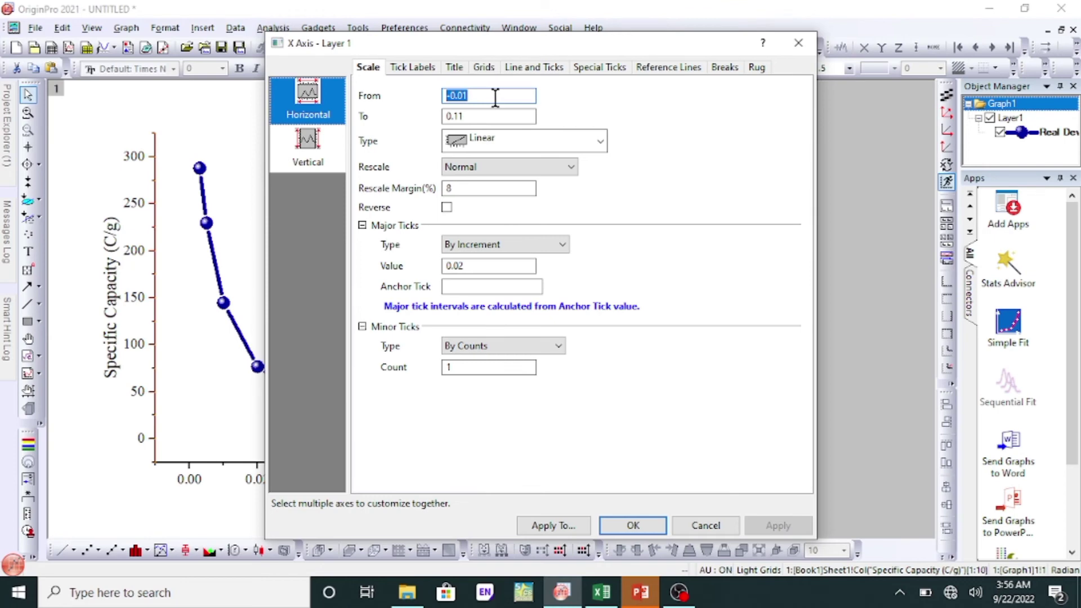
{"action": "key", "text": "BackSpace"}
{"action": "type", "text": "0"}
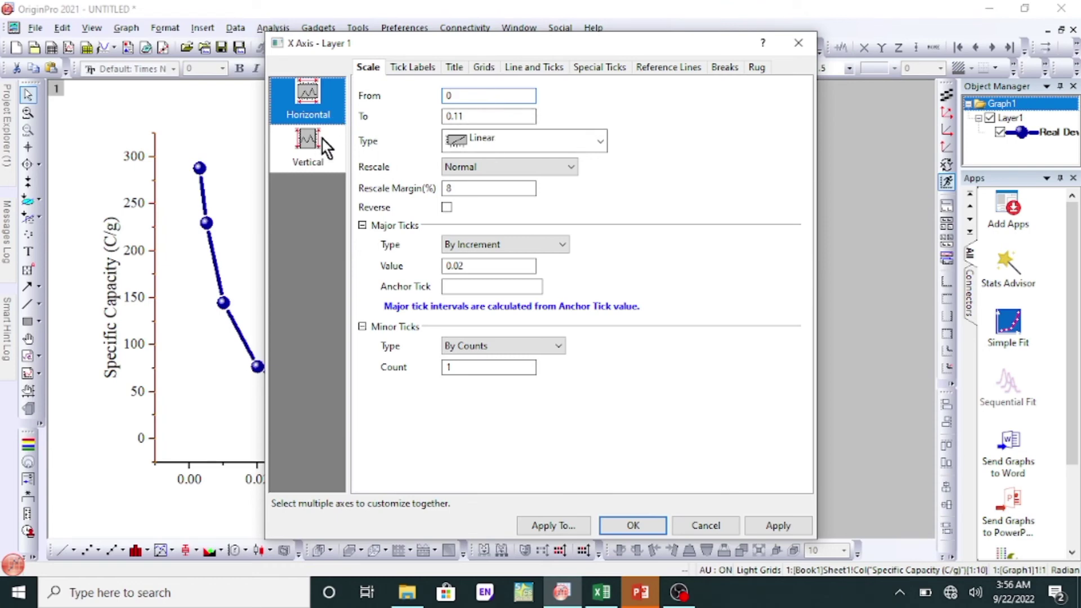
{"action": "left_click", "coordinate": [308, 144]}
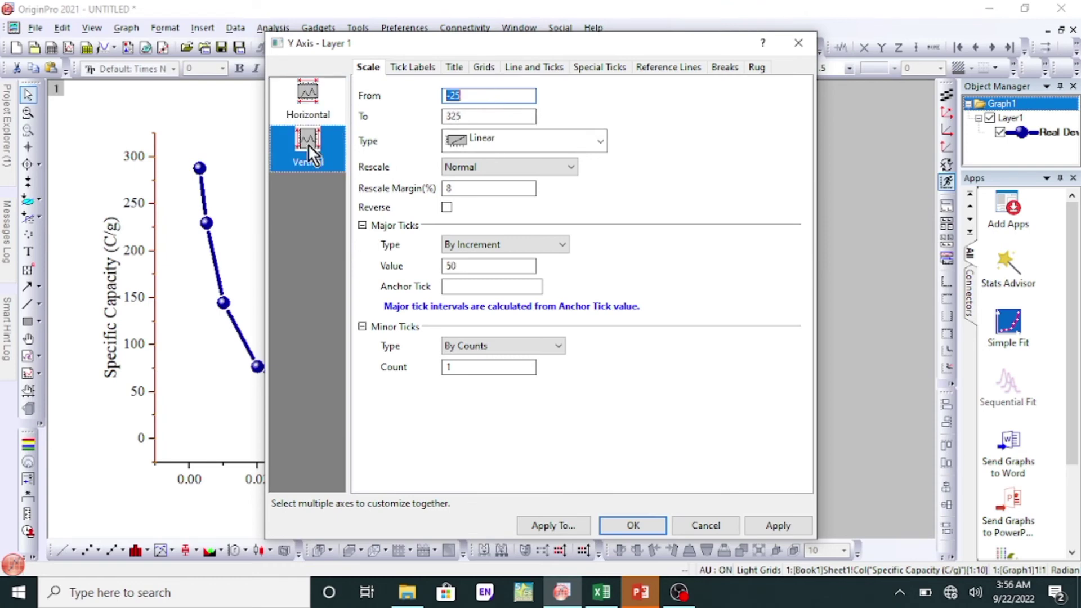
{"action": "left_click", "coordinate": [311, 94]}
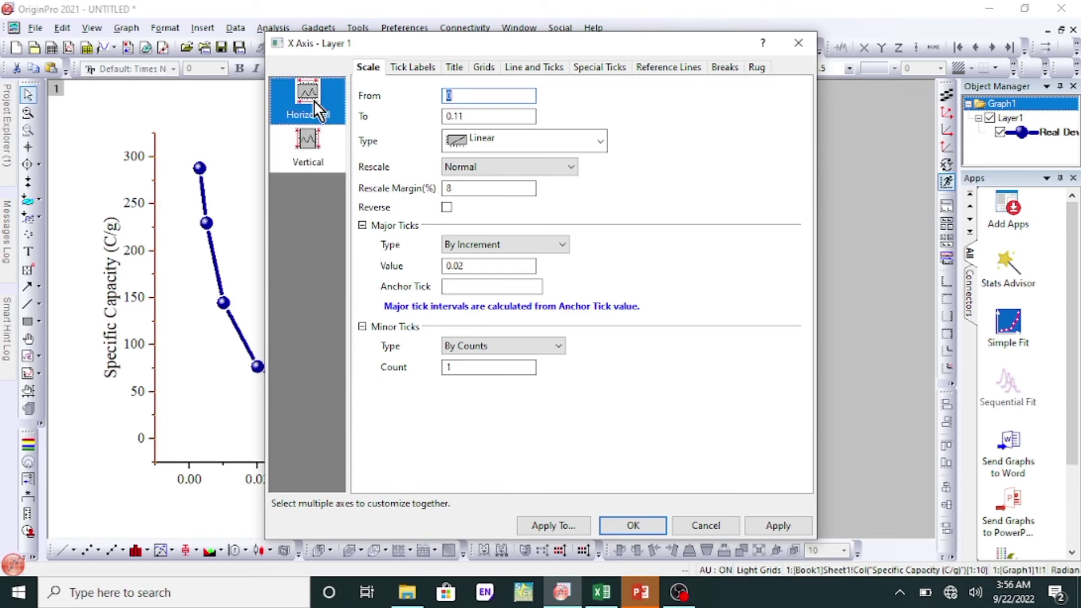
{"action": "left_click", "coordinate": [788, 527]}
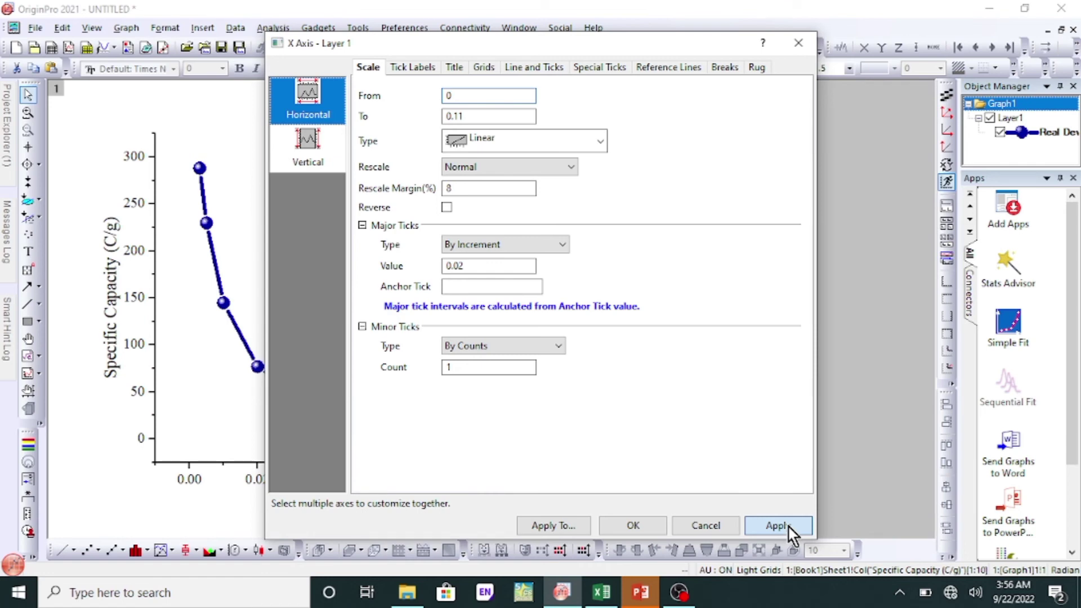
{"action": "left_click", "coordinate": [784, 526]}
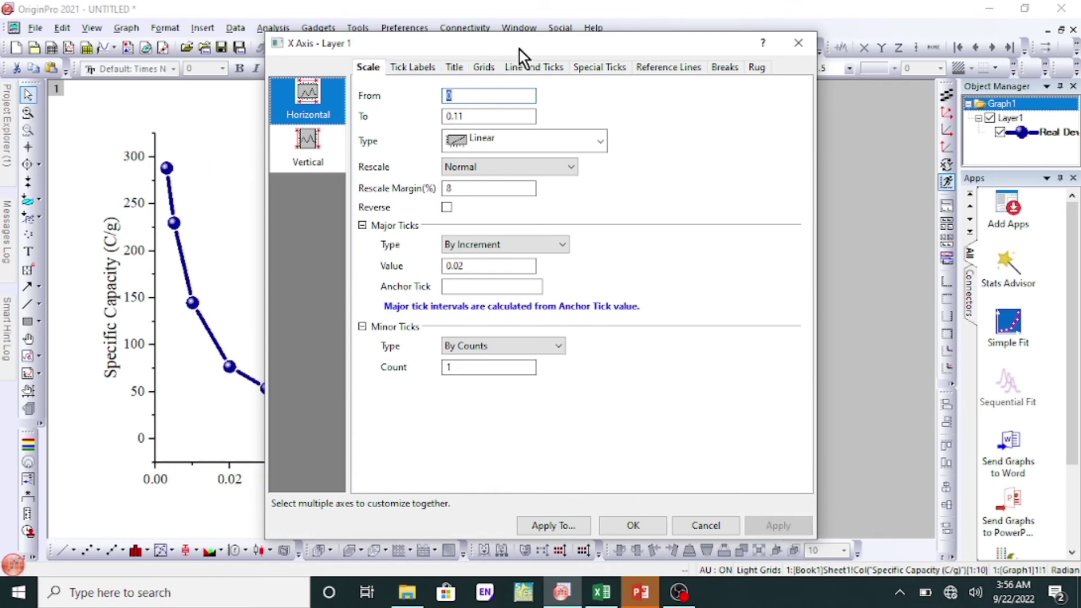
{"action": "left_click_drag", "start_coordinate": [518, 47], "coordinate": [735, 72]}
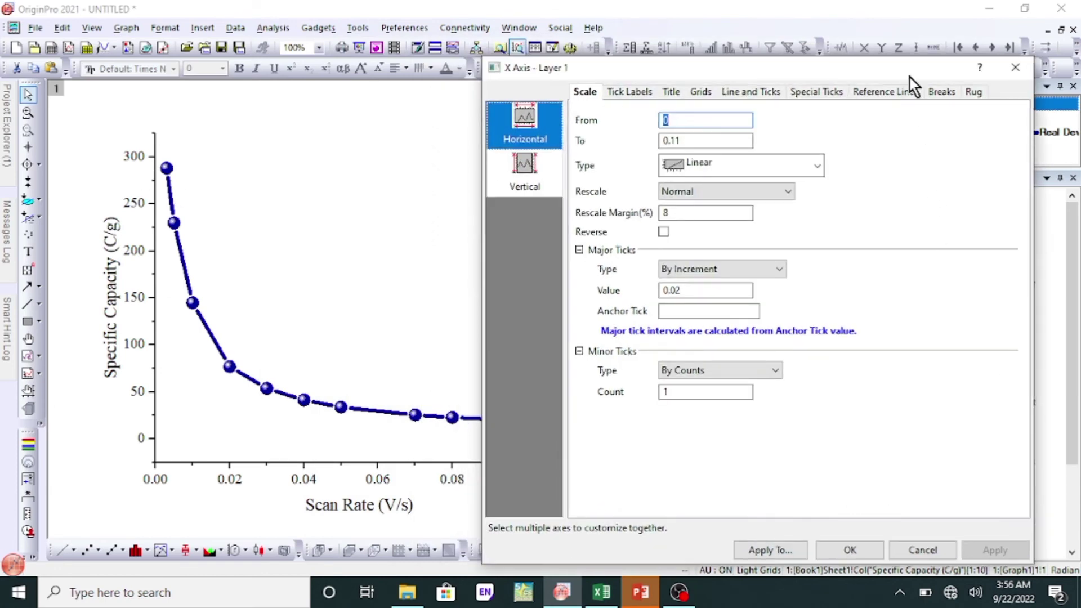
{"action": "left_click_drag", "start_coordinate": [909, 75], "coordinate": [687, 72]}
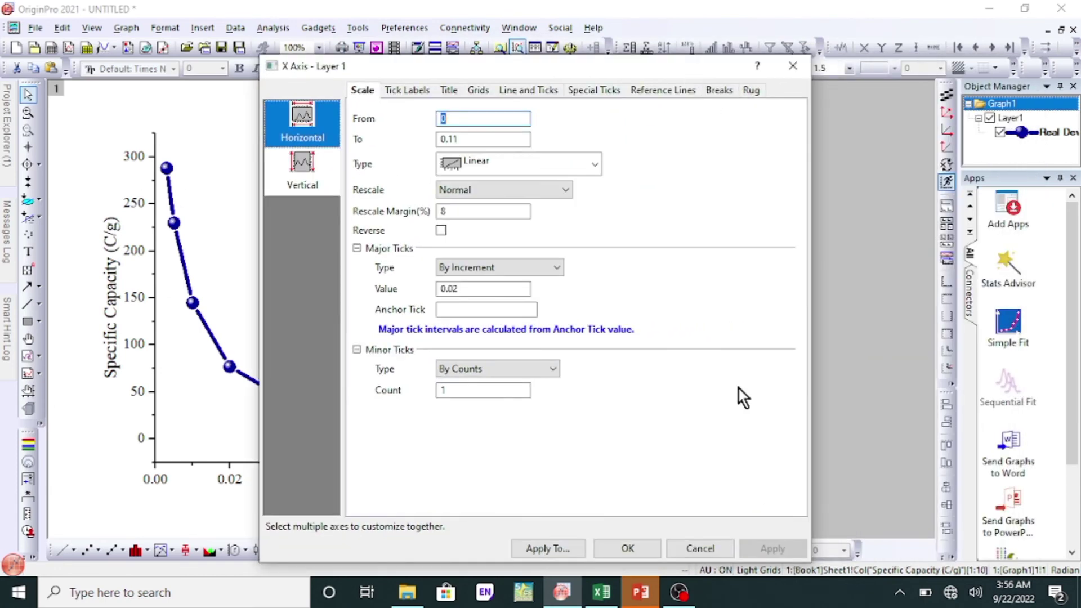
{"action": "left_click", "coordinate": [624, 546]}
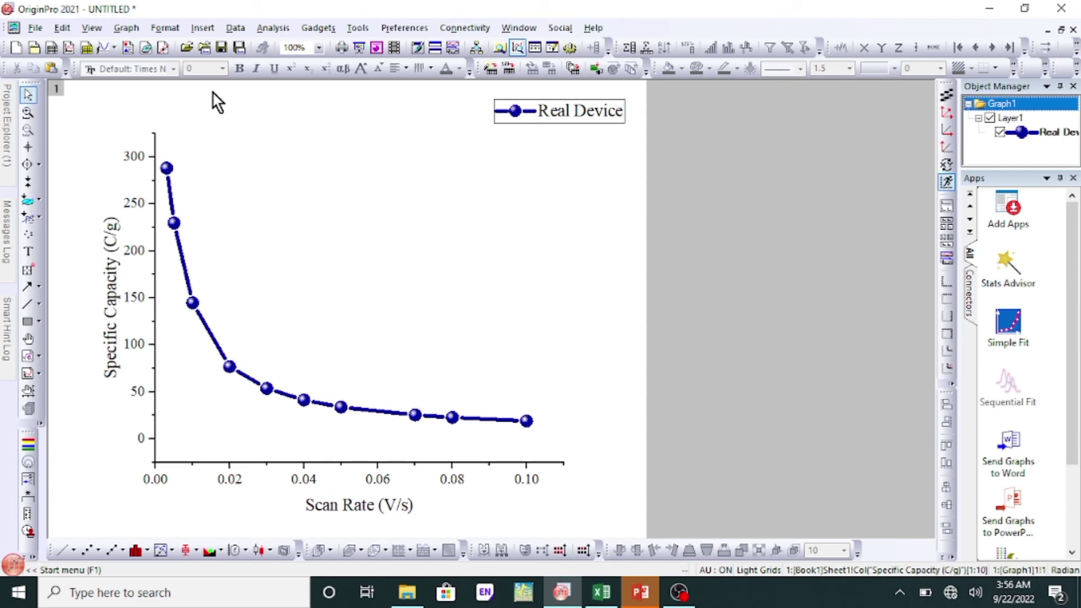
Remove the frame around the Real Device legend and move the legend inside the upper part of the plot area.
{"action": "left_click", "coordinate": [526, 116]}
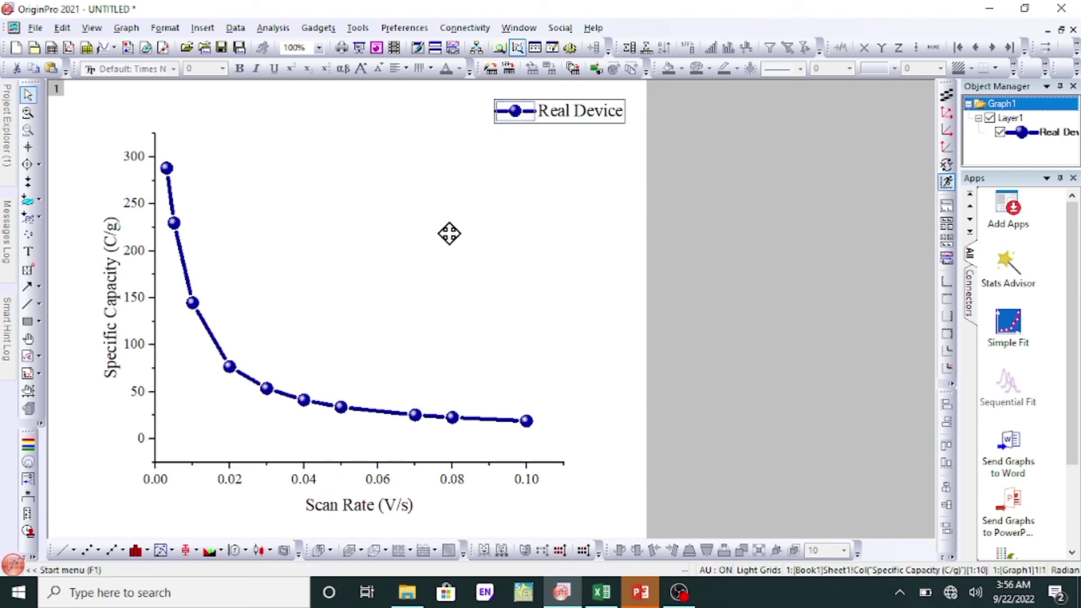
{"action": "left_click", "coordinate": [555, 116]}
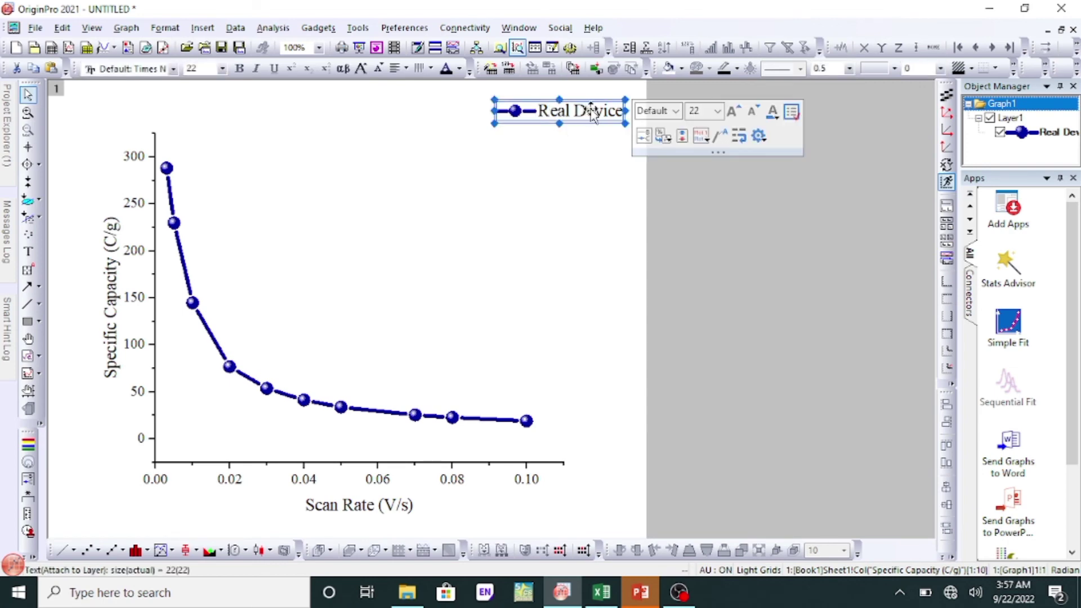
{"action": "left_click", "coordinate": [792, 116]}
{"action": "left_click", "coordinate": [572, 159]}
{"action": "left_click_drag", "start_coordinate": [552, 110], "coordinate": [421, 177]}
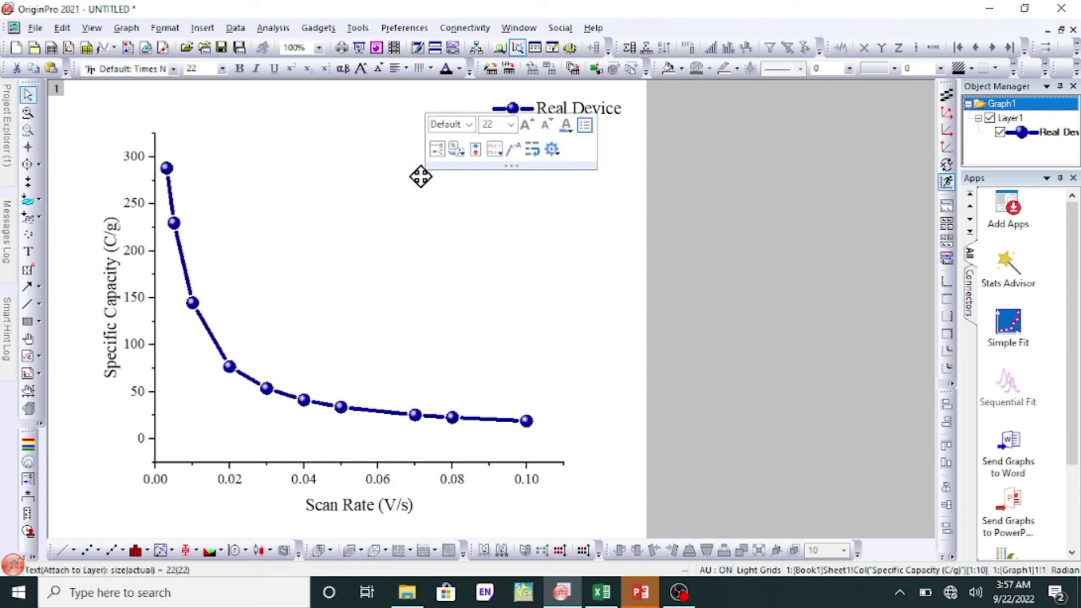
Show the layer frame around the whole plot area.
{"action": "right_click", "coordinate": [291, 225]}
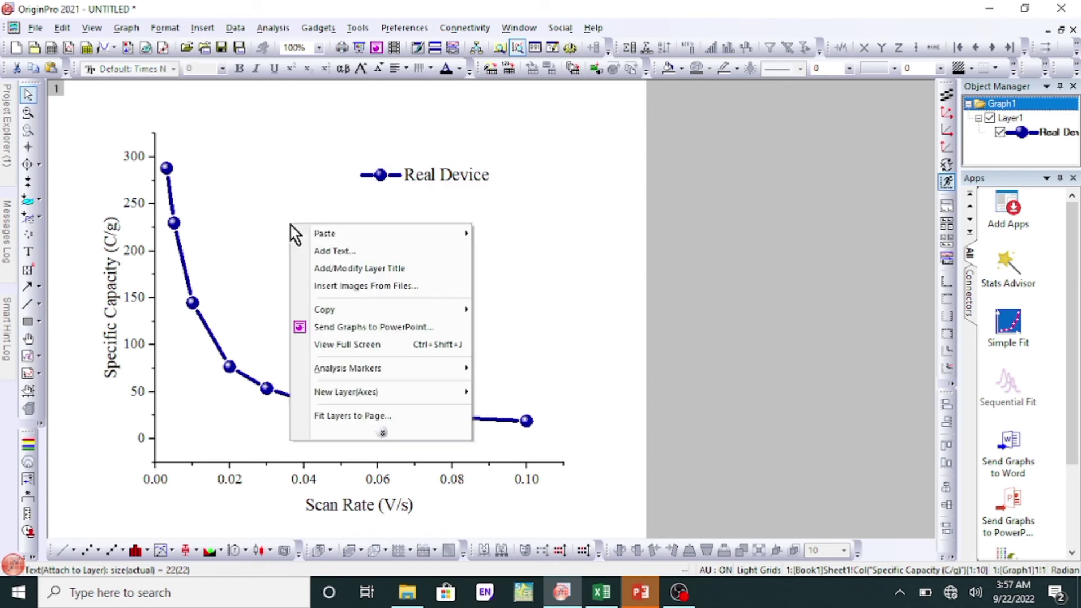
{"action": "left_click", "coordinate": [277, 224]}
{"action": "left_click", "coordinate": [281, 211]}
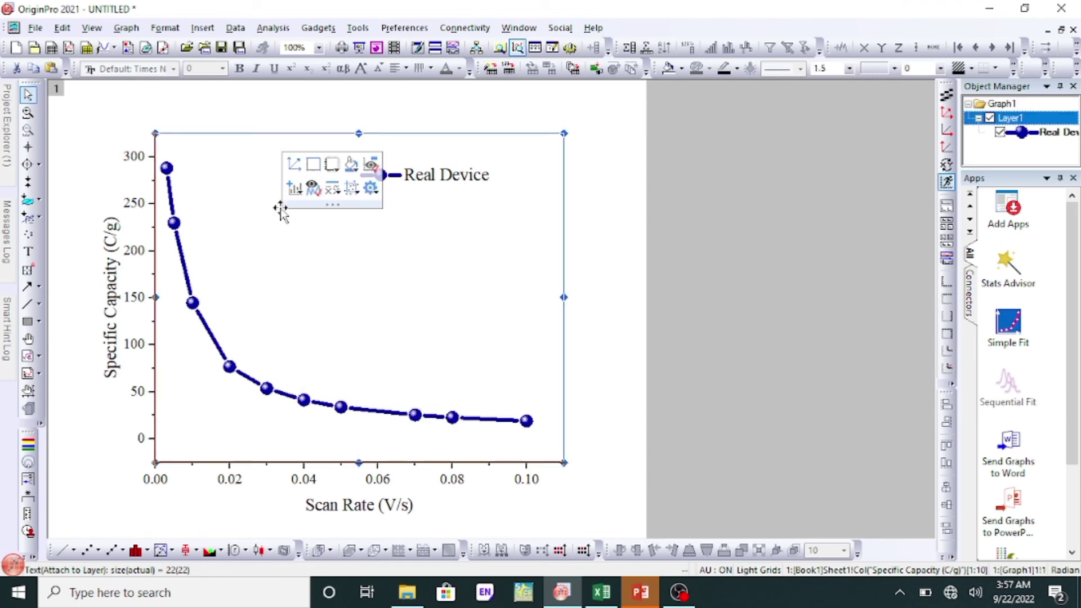
{"action": "left_click", "coordinate": [312, 165]}
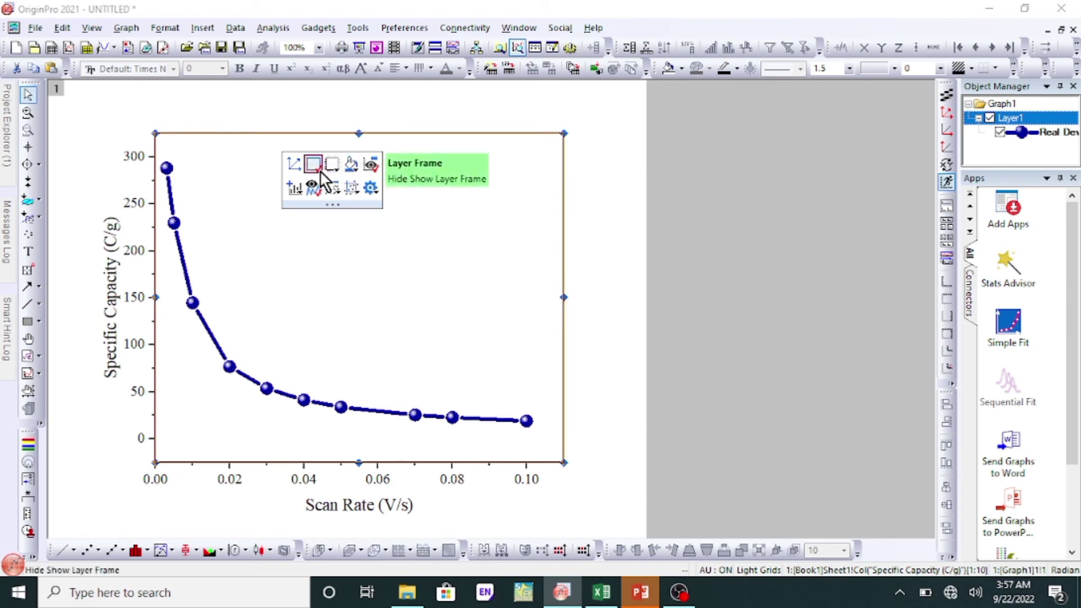
{"action": "left_click", "coordinate": [337, 308]}
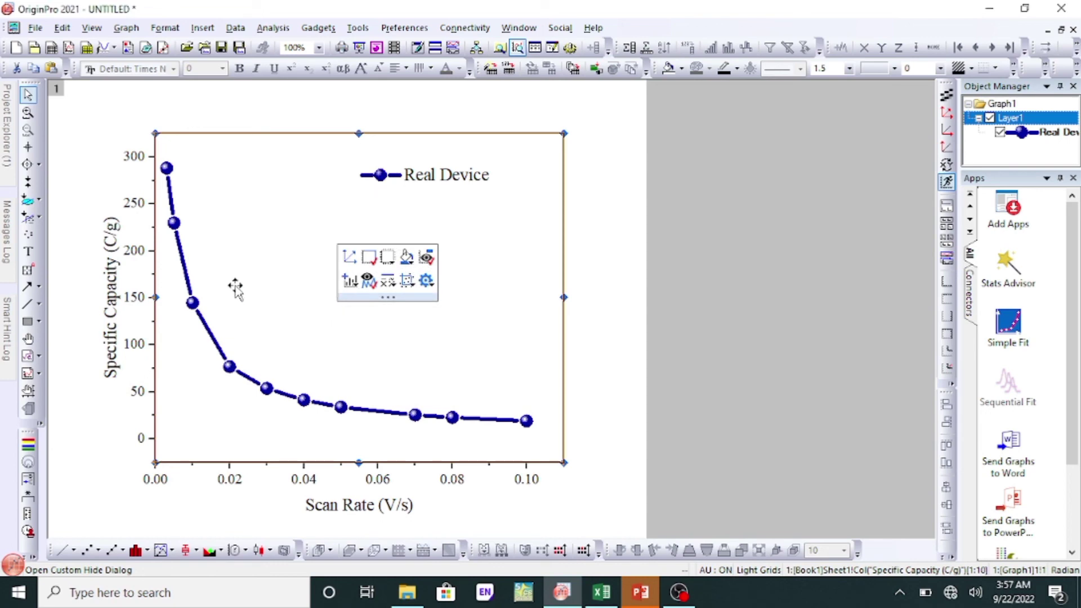
Make the vertical Specific Capacity axis tick labels bold and set their font size to 22.
{"action": "left_click", "coordinate": [133, 155]}
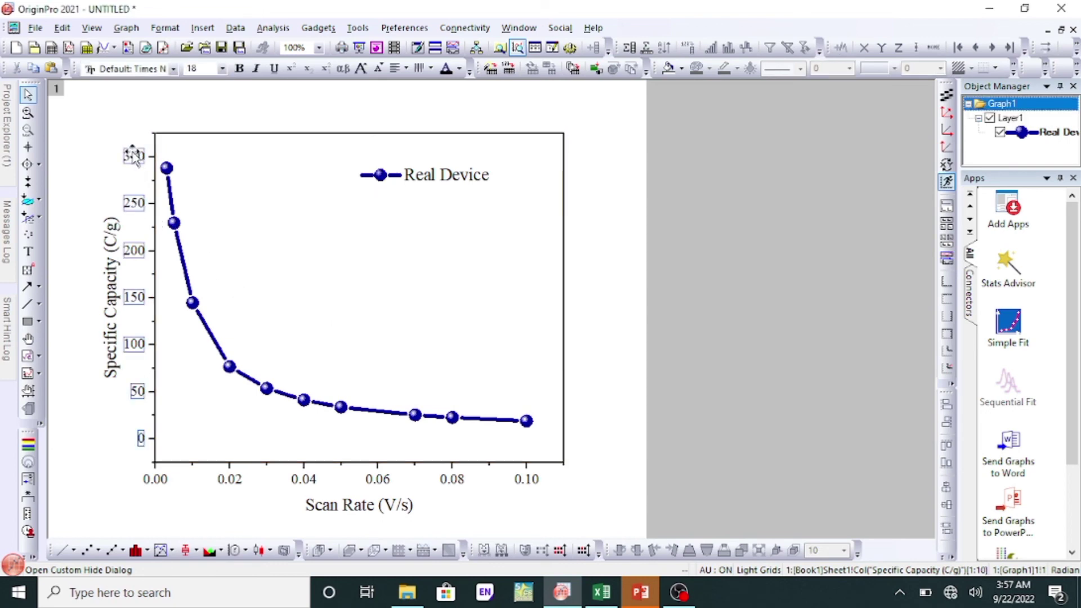
{"action": "right_click", "coordinate": [134, 155]}
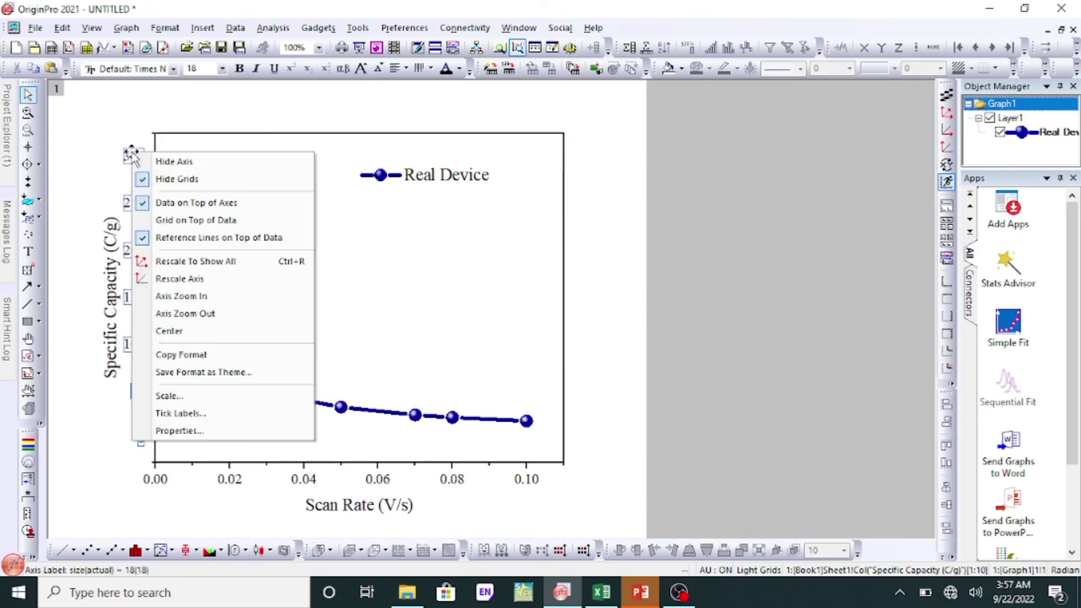
{"action": "left_click", "coordinate": [94, 116]}
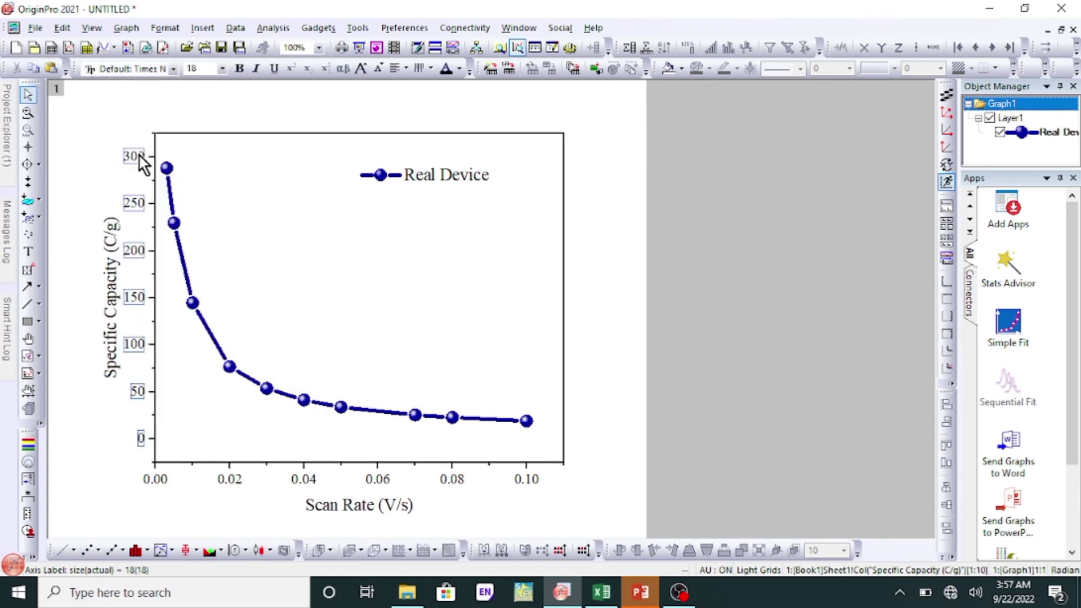
{"action": "mouse_move", "coordinate": [134, 163]}
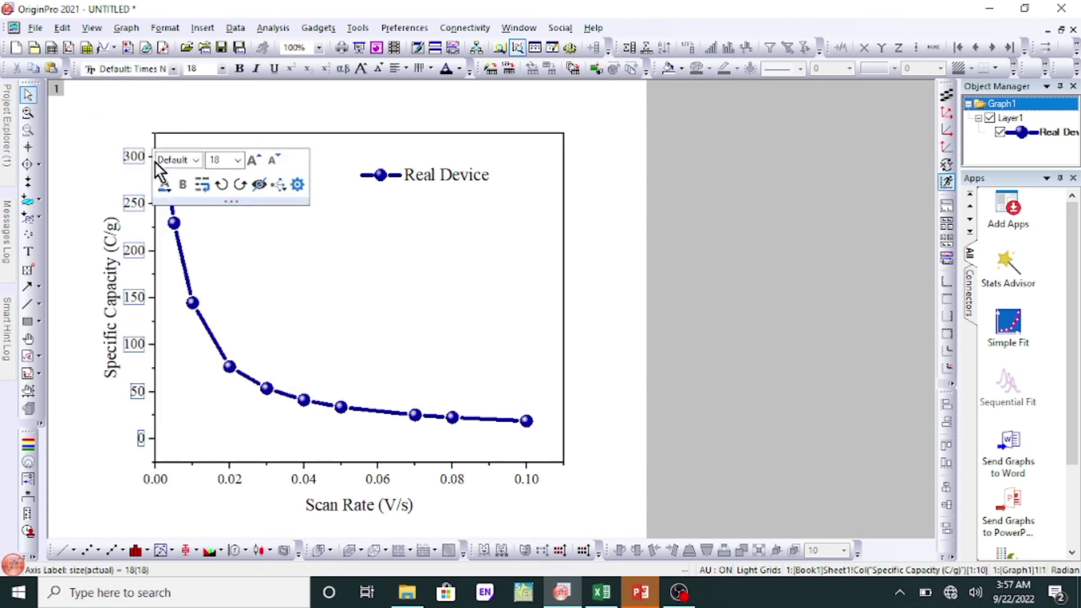
{"action": "left_click", "coordinate": [183, 185]}
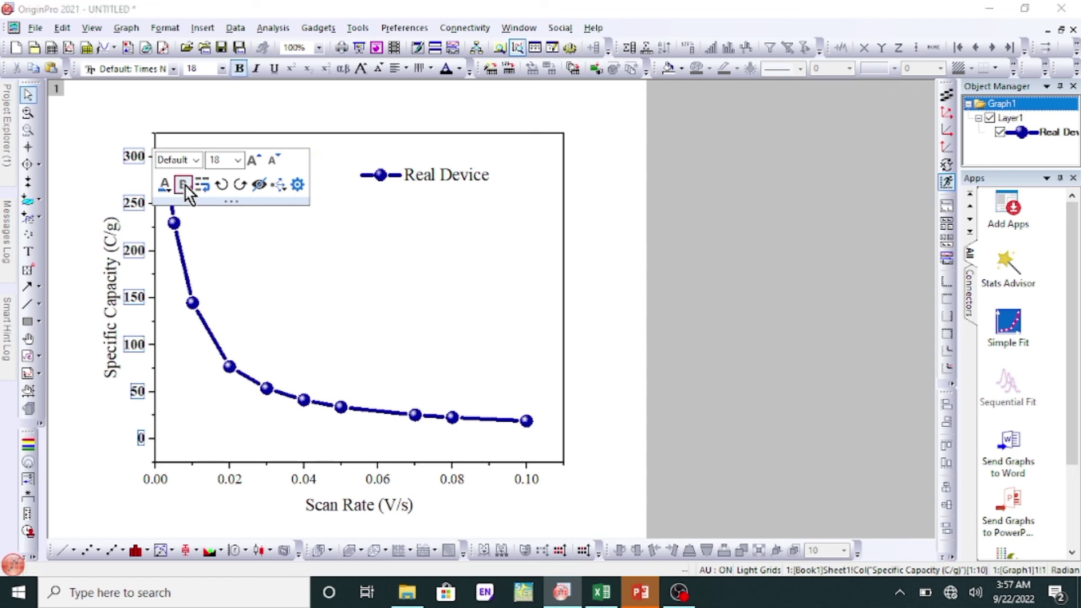
{"action": "left_click", "coordinate": [236, 163]}
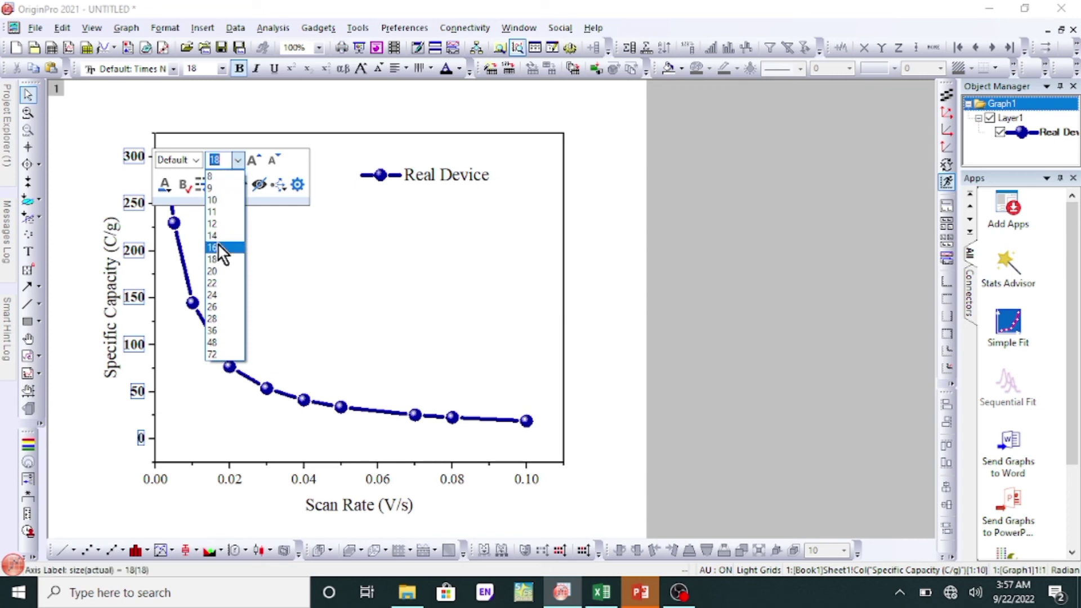
{"action": "left_click", "coordinate": [213, 283]}
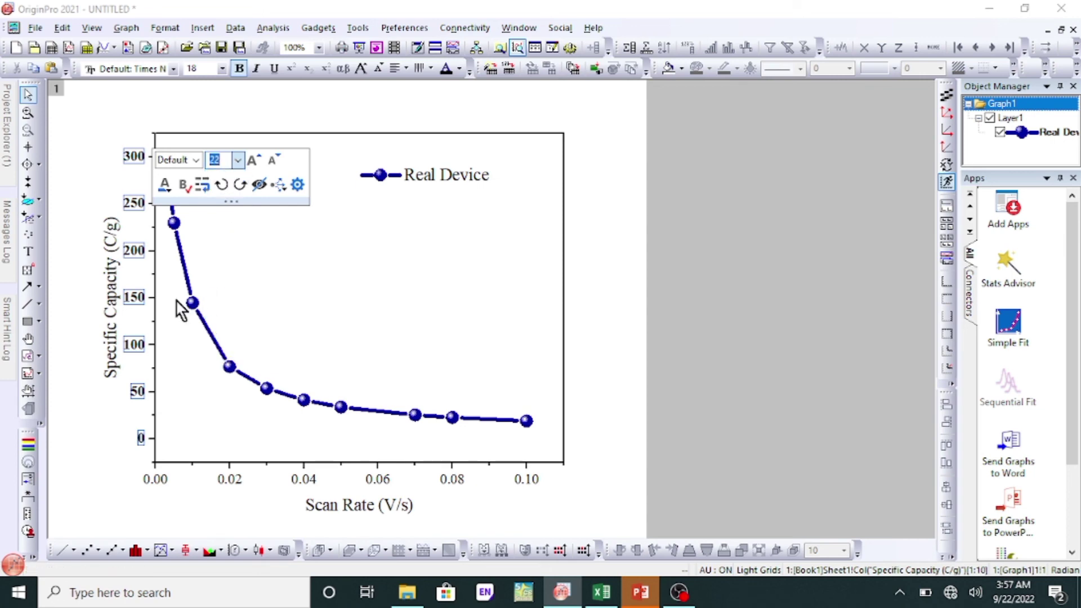
{"action": "left_click", "coordinate": [109, 309]}
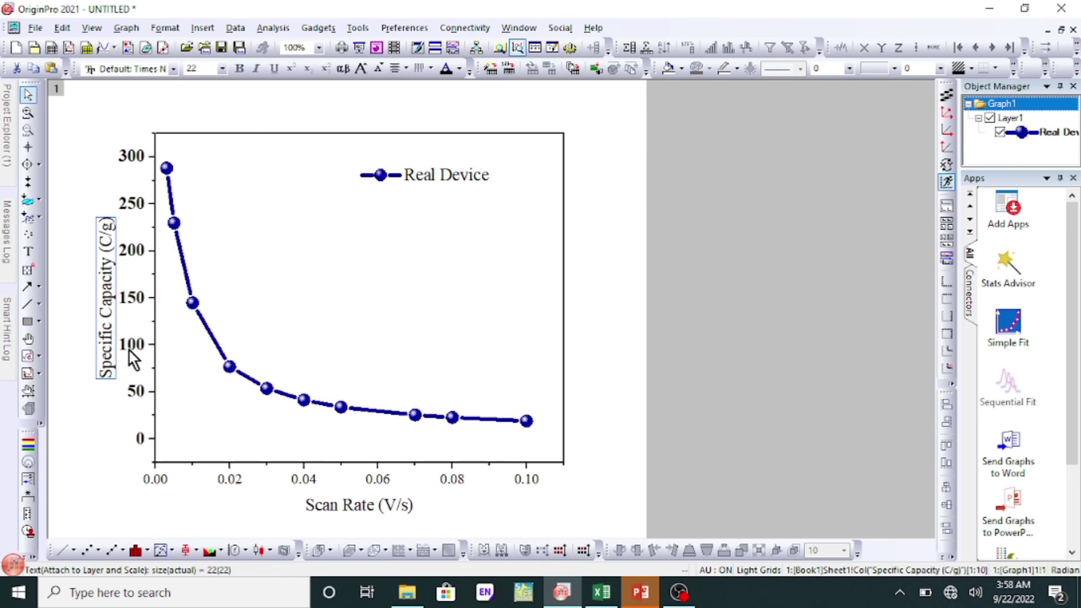
Check the copied Capacitance values O5:O14 in Excel, switch back to OriginPro and paste them into column B starting at row 1.
{"action": "left_click", "coordinate": [602, 591]}
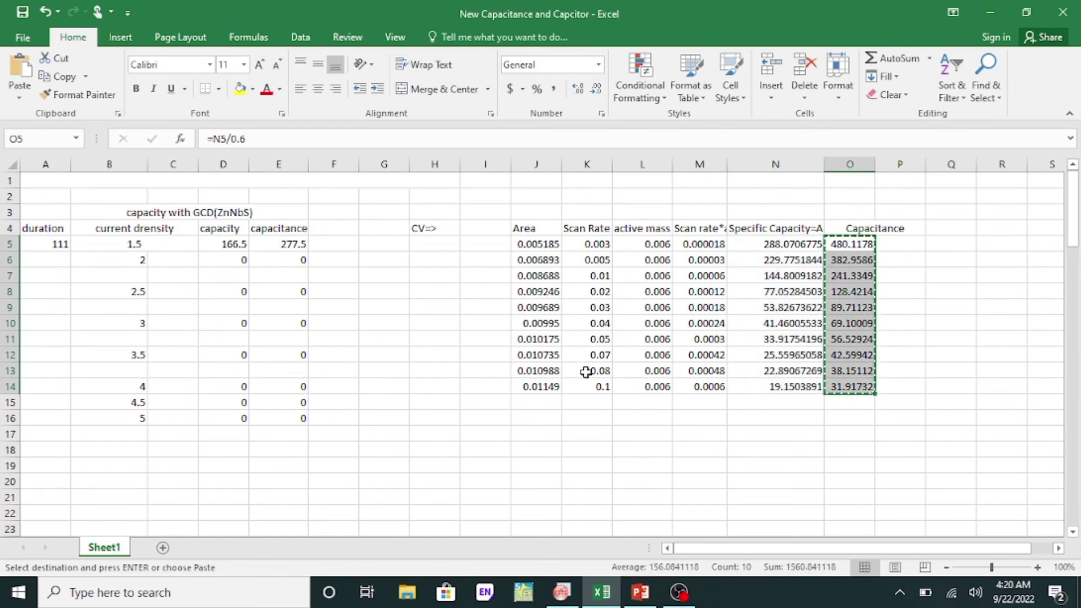
{"action": "left_click", "coordinate": [574, 580]}
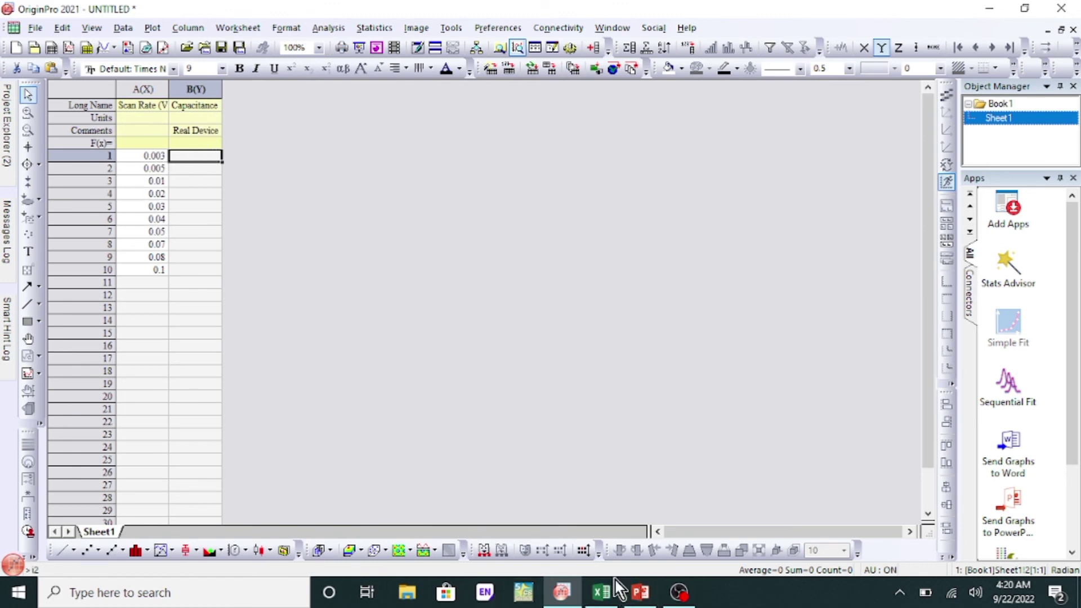
{"action": "left_click", "coordinate": [601, 591]}
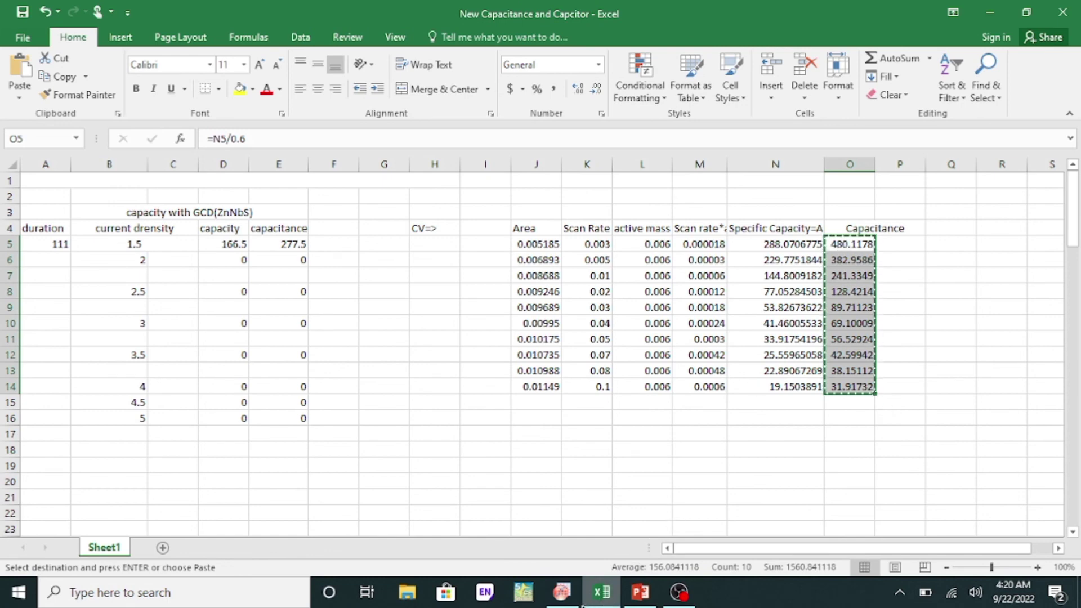
{"action": "left_click", "coordinate": [561, 591]}
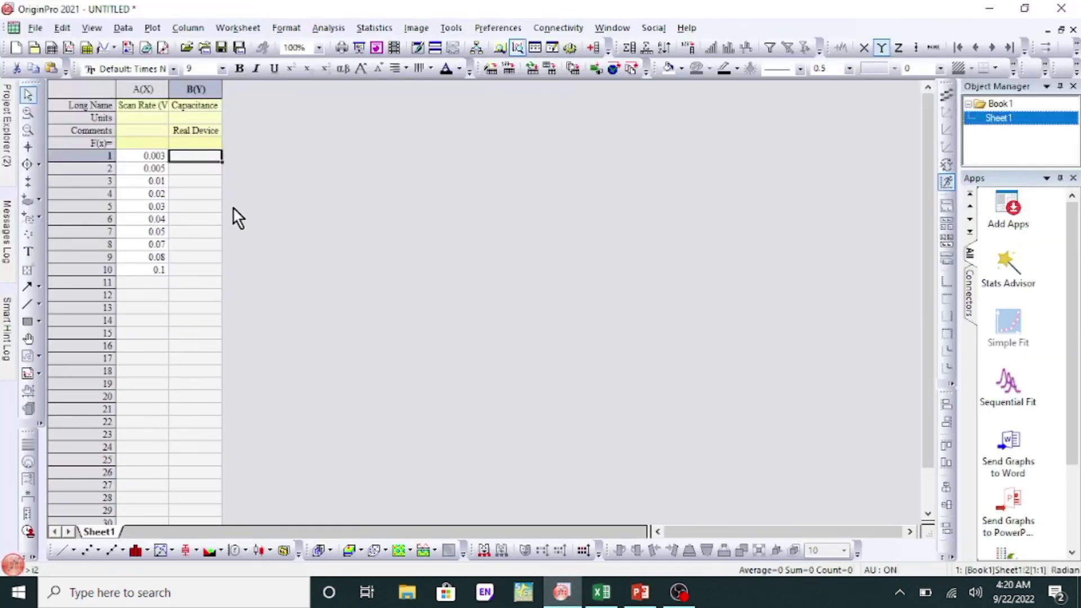
{"action": "right_click", "coordinate": [195, 158]}
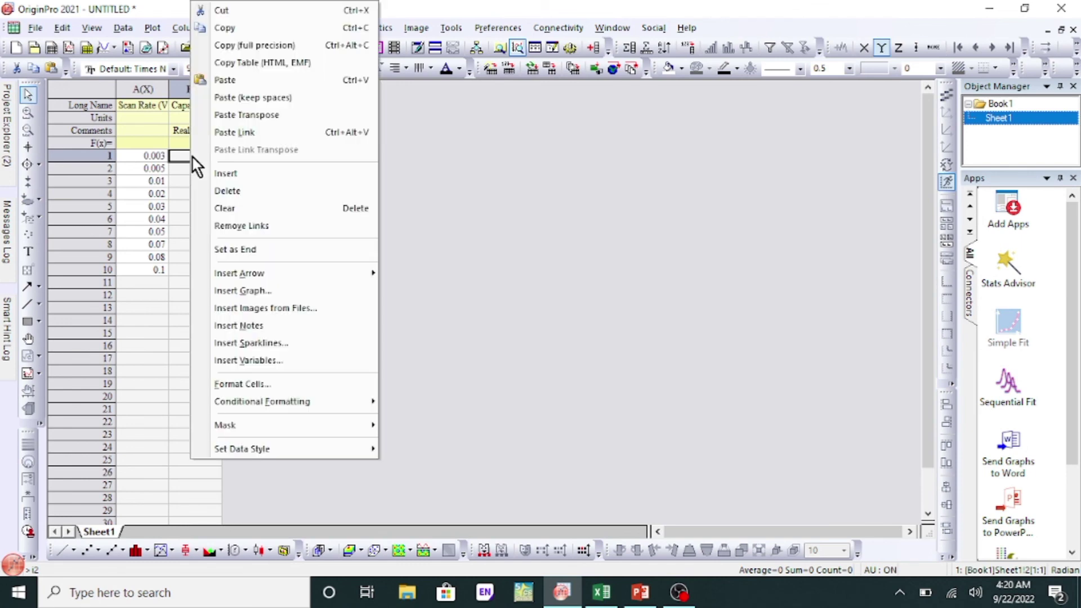
{"action": "left_click", "coordinate": [253, 80]}
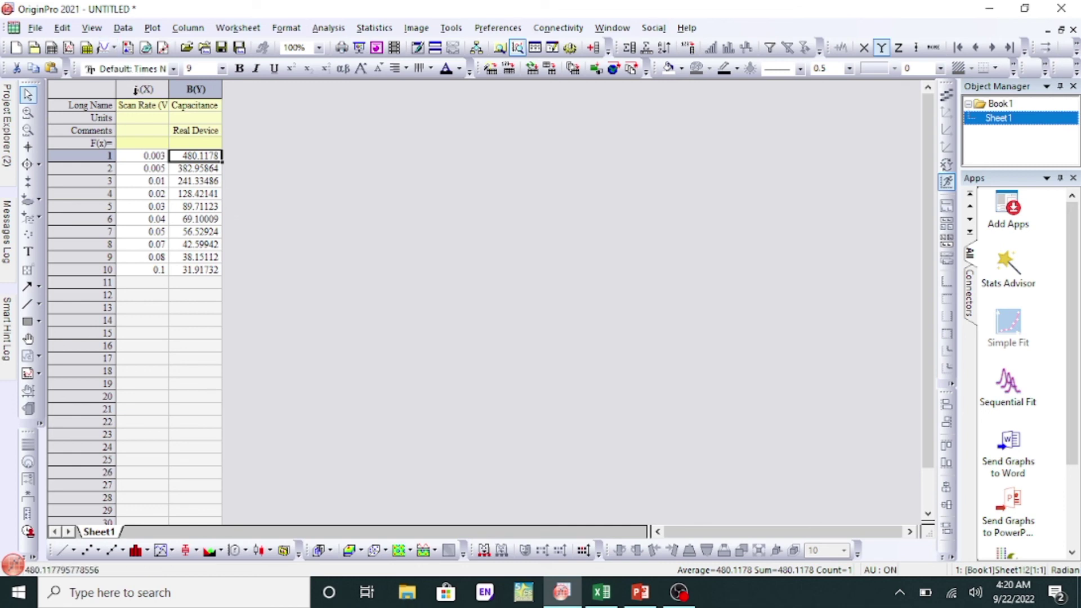
Plot the Scan Rate and Capacitance columns, A(X) and B(Y), as a Line + Symbol graph.
{"action": "left_click", "coordinate": [136, 90]}
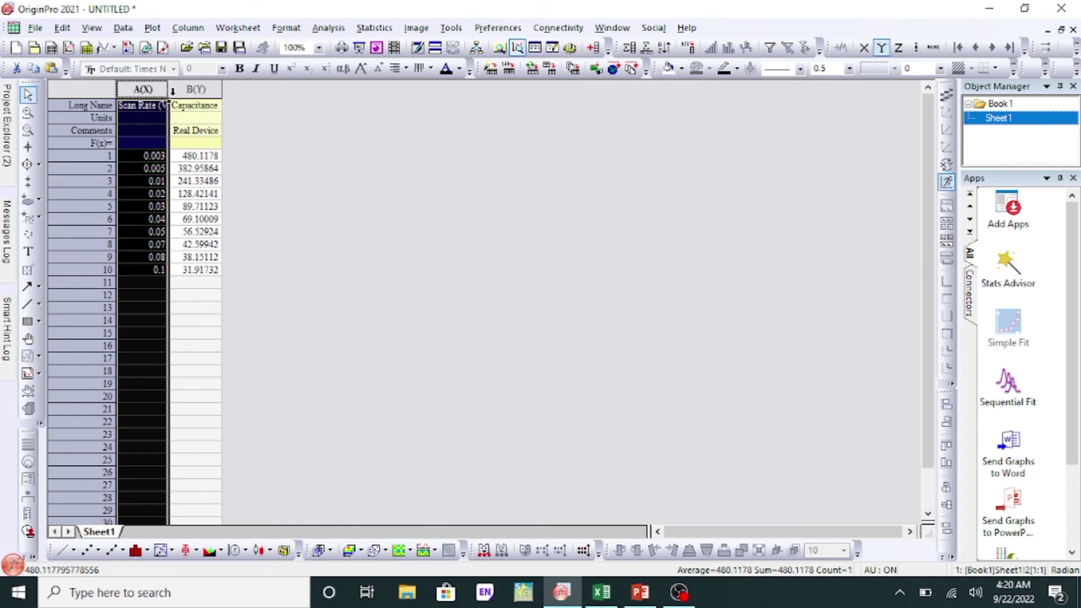
{"action": "left_click", "coordinate": [195, 89], "text": "shift"}
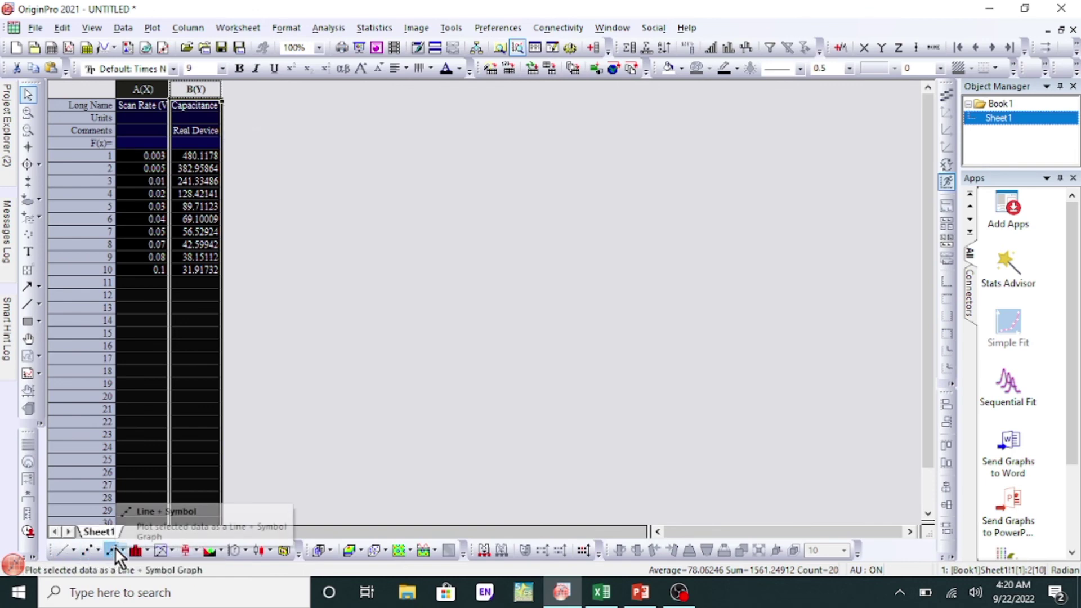
{"action": "left_click", "coordinate": [115, 548]}
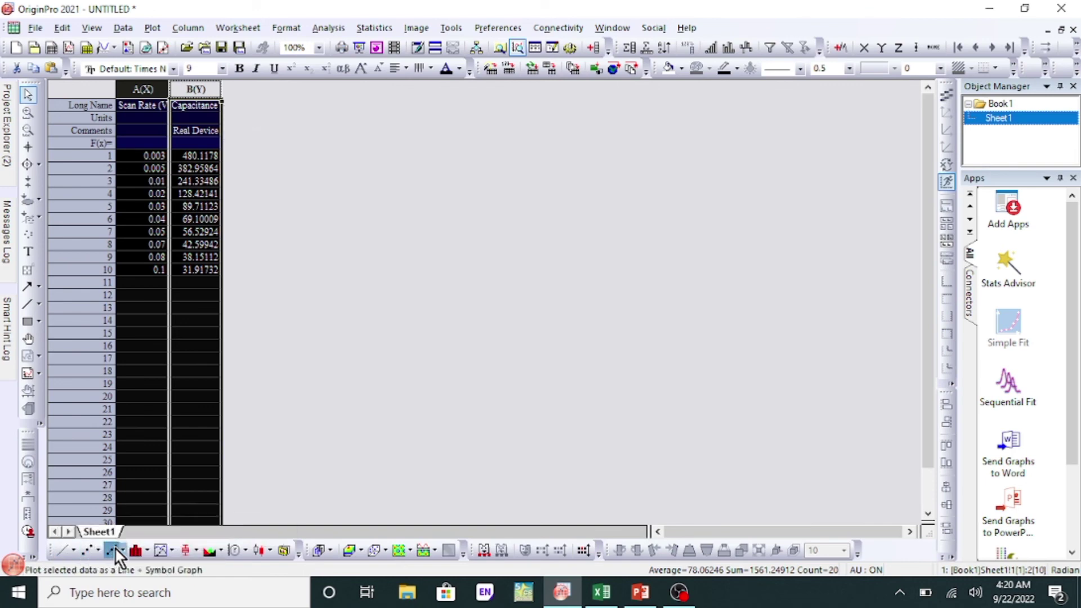